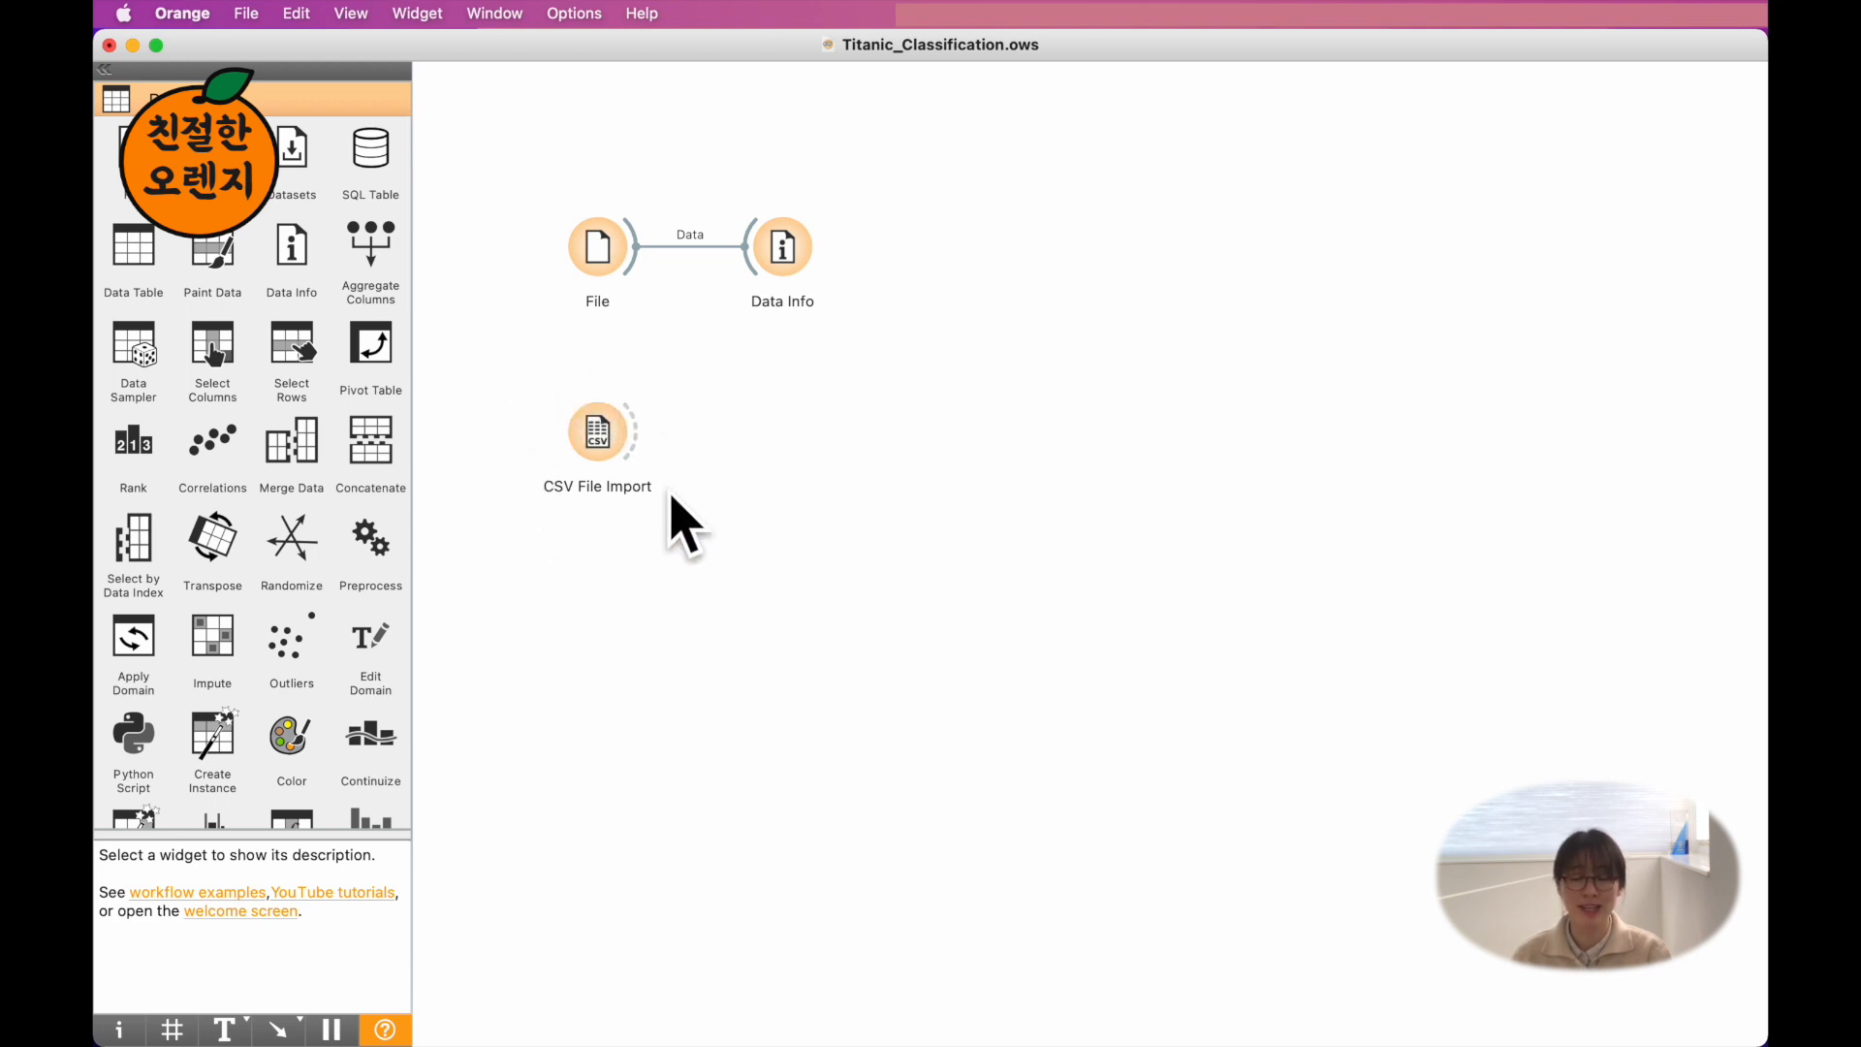
- Open the import options of the CSV File Import widget and examine all columns of the Titanic_dataset.csv preview
click(598, 438)
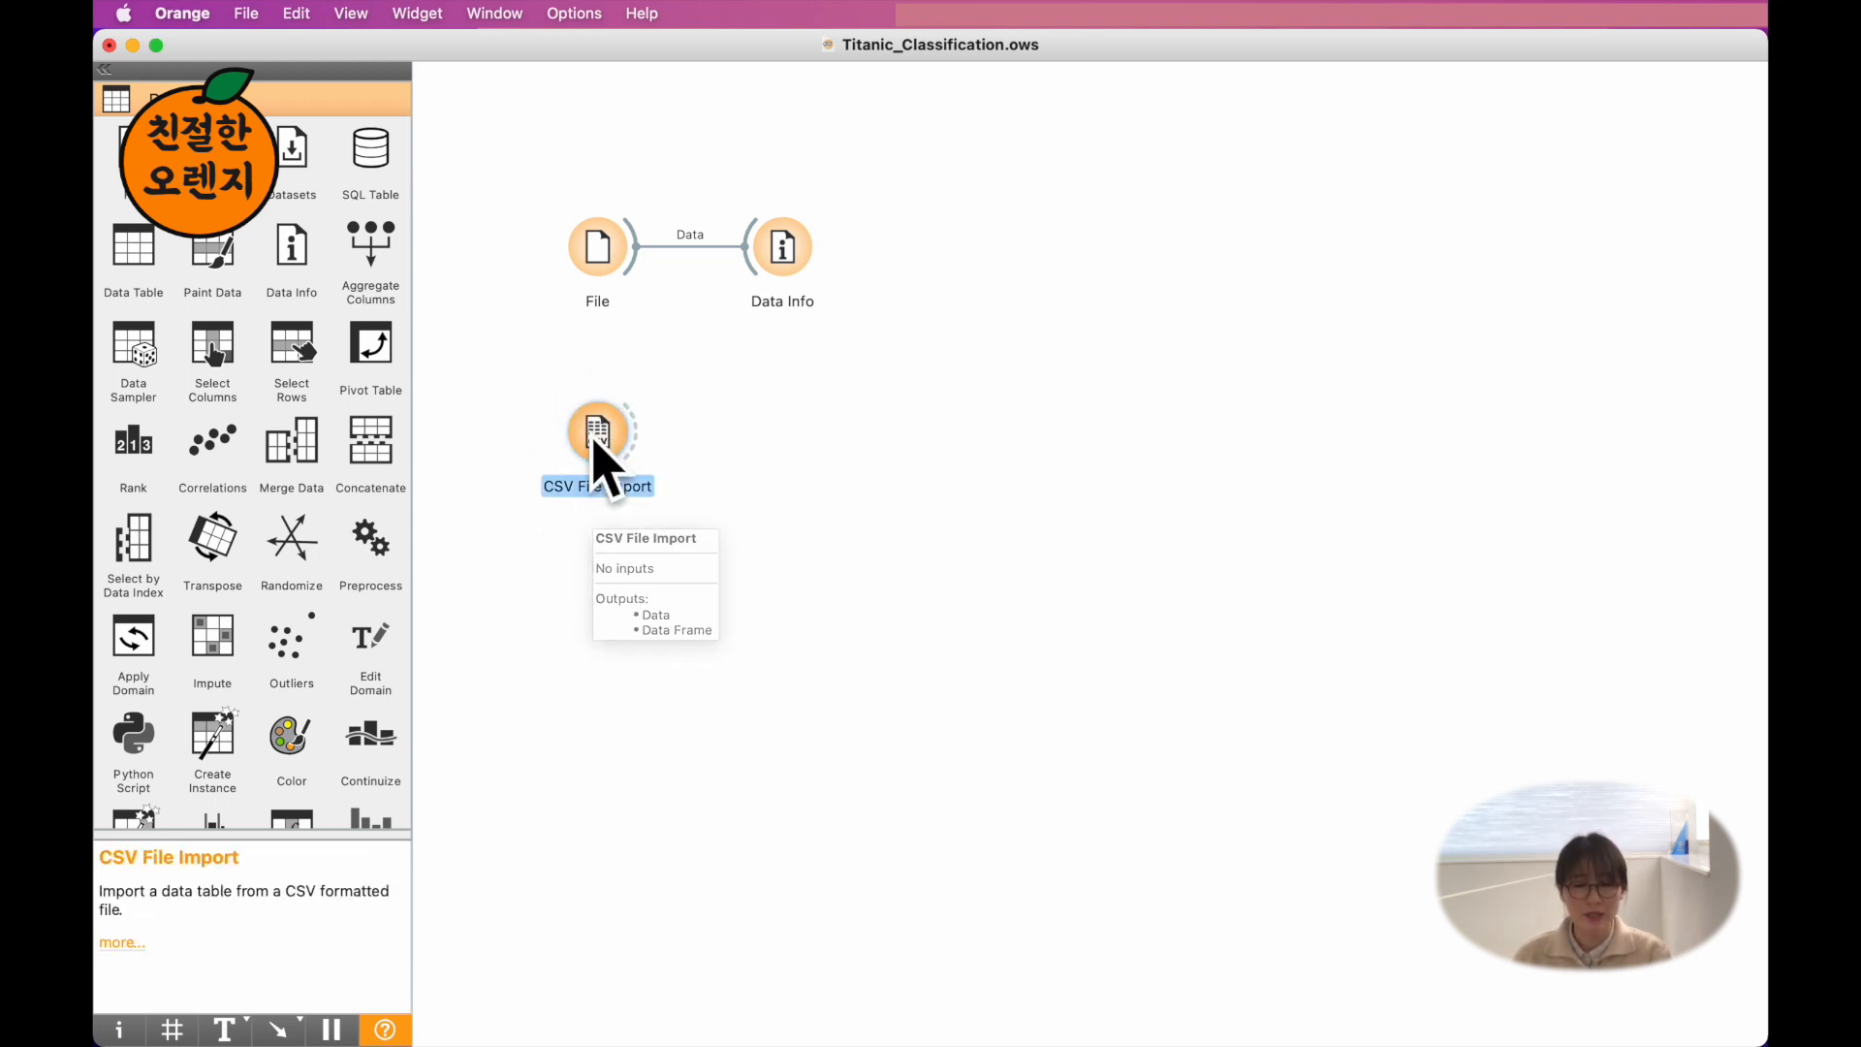
double_click(595, 442)
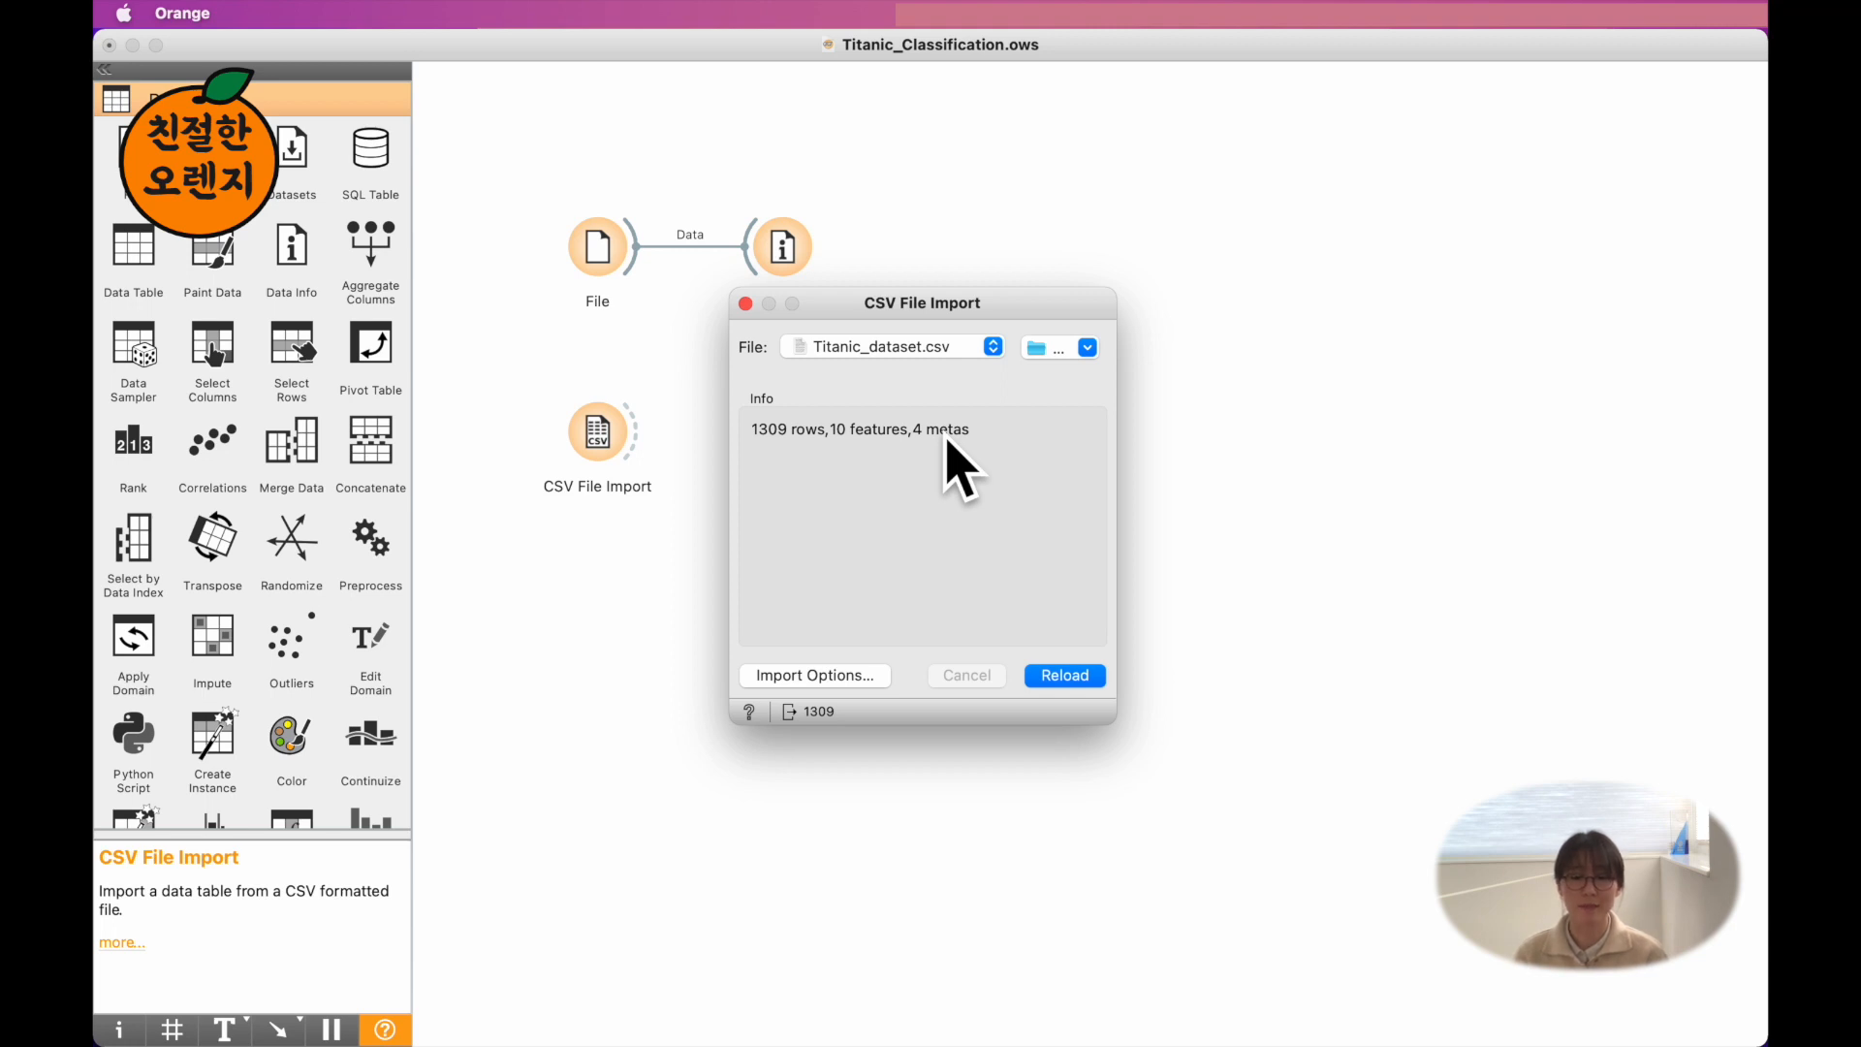
click(829, 675)
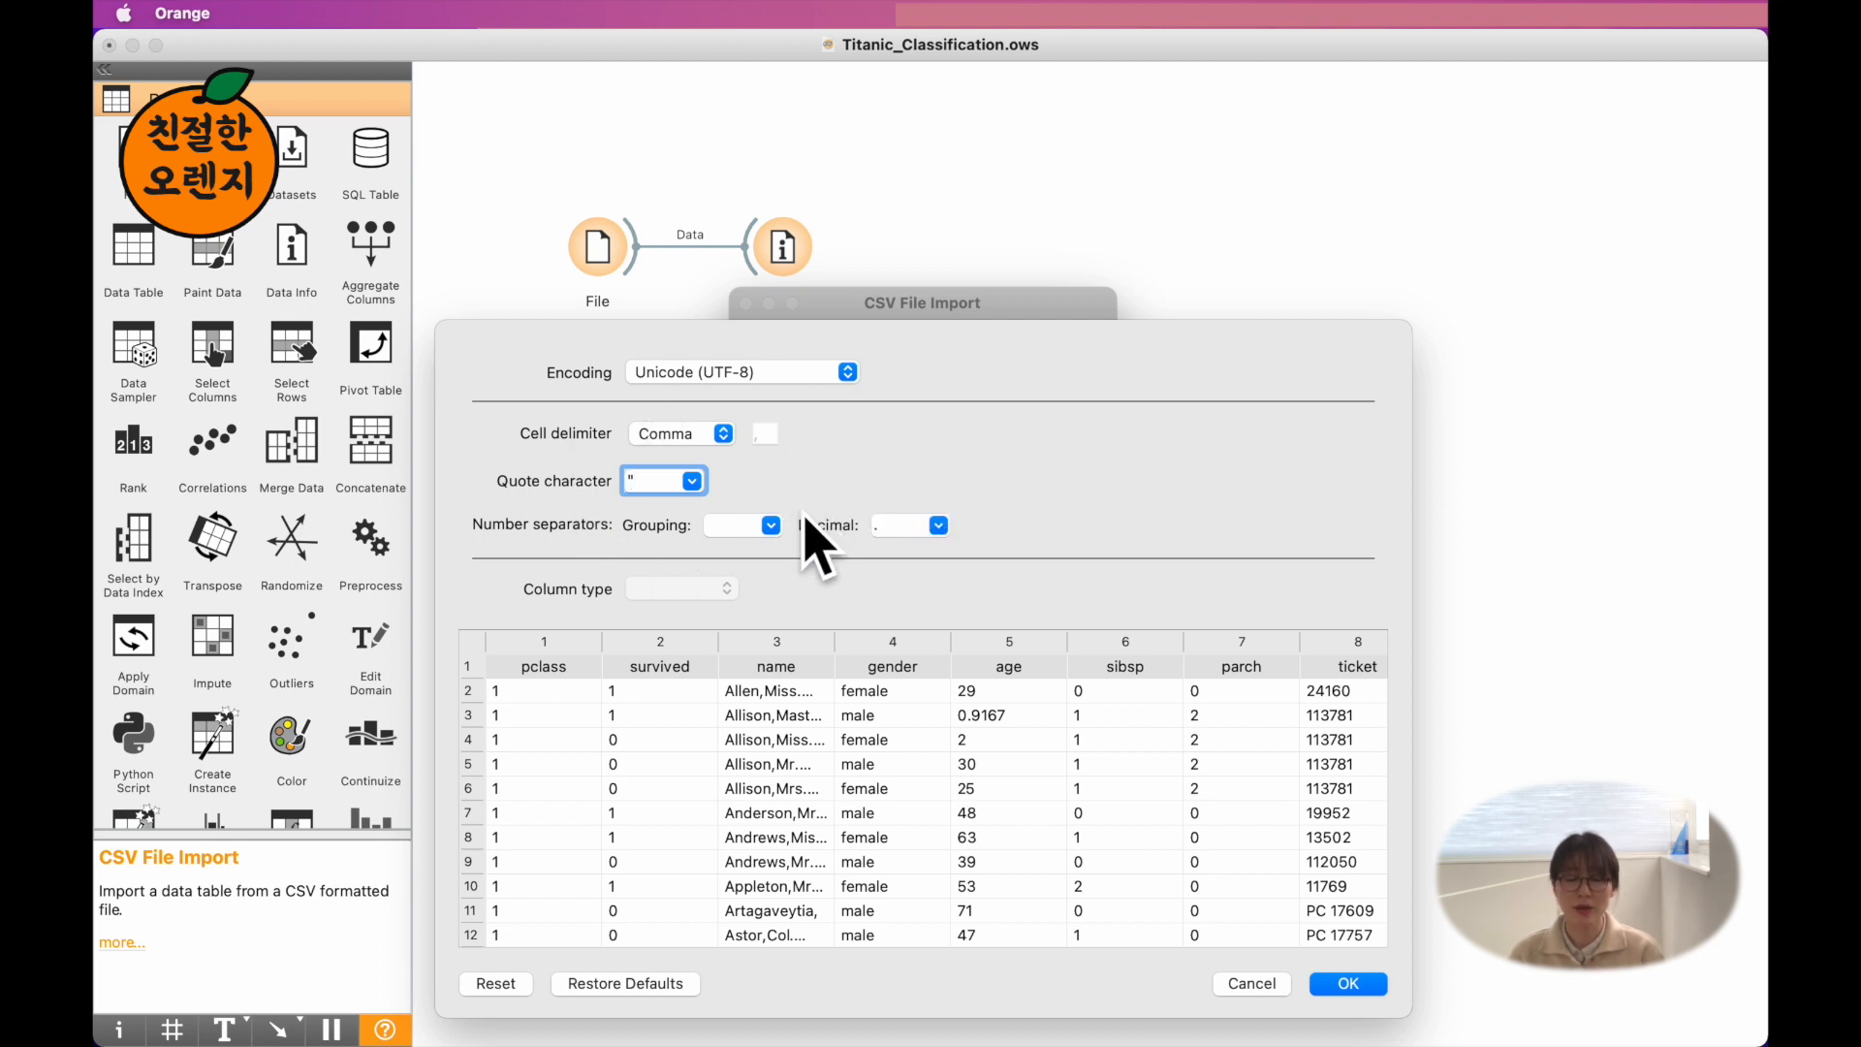
scroll(644, 739, down, 1)
scroll(644, 739, right, 1)
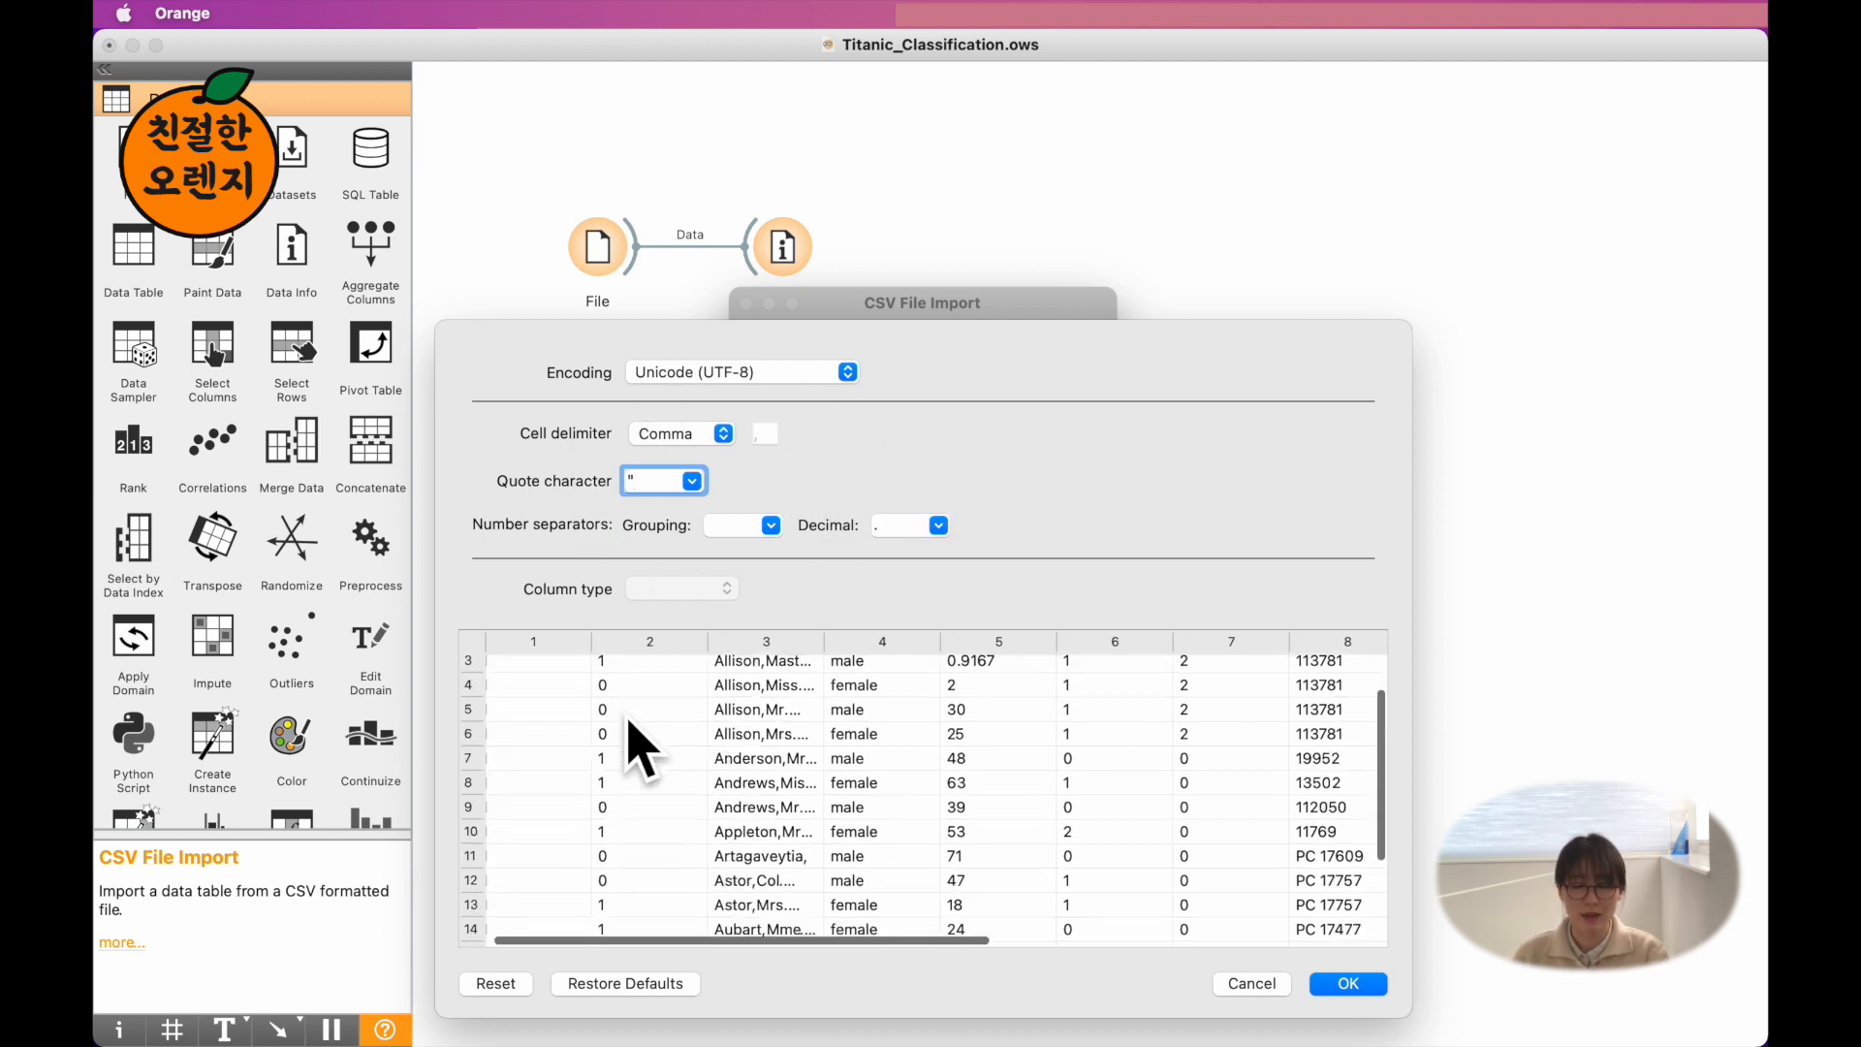
scroll(640, 746, up, 1)
scroll(640, 746, left, 1)
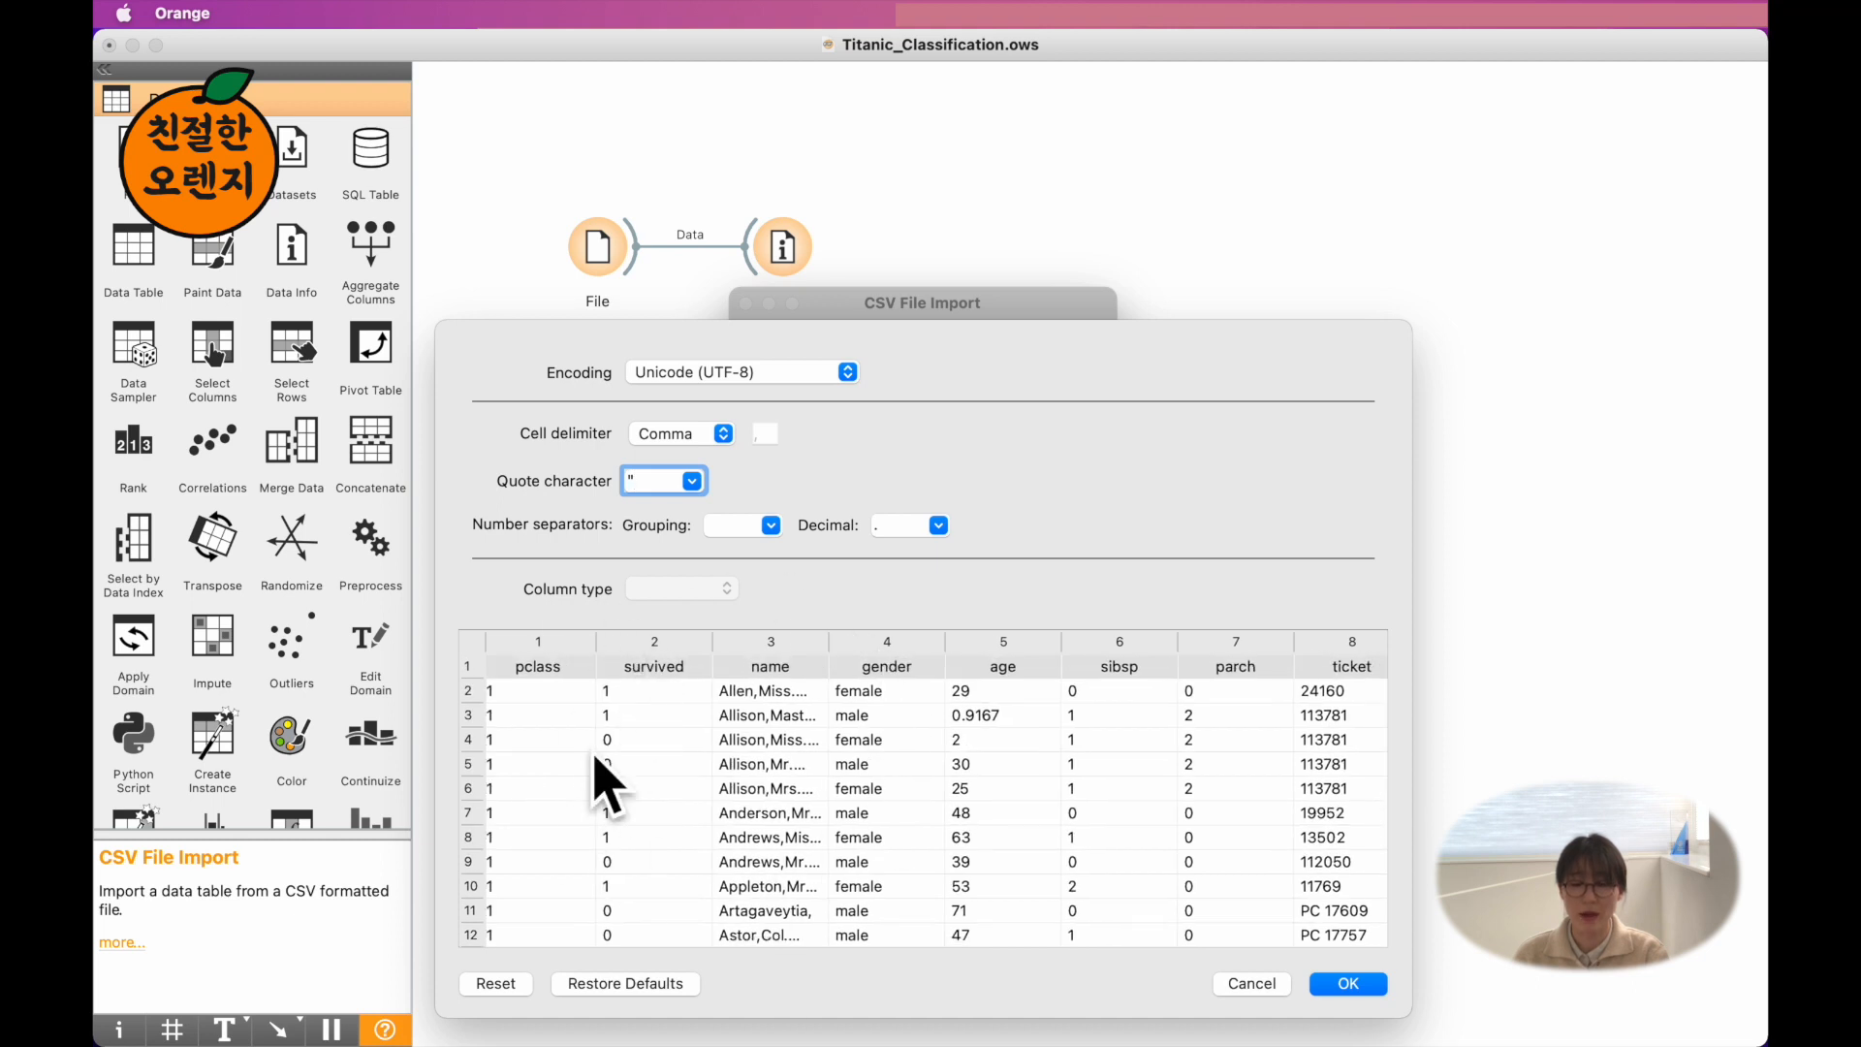
scroll(574, 717, left, 1)
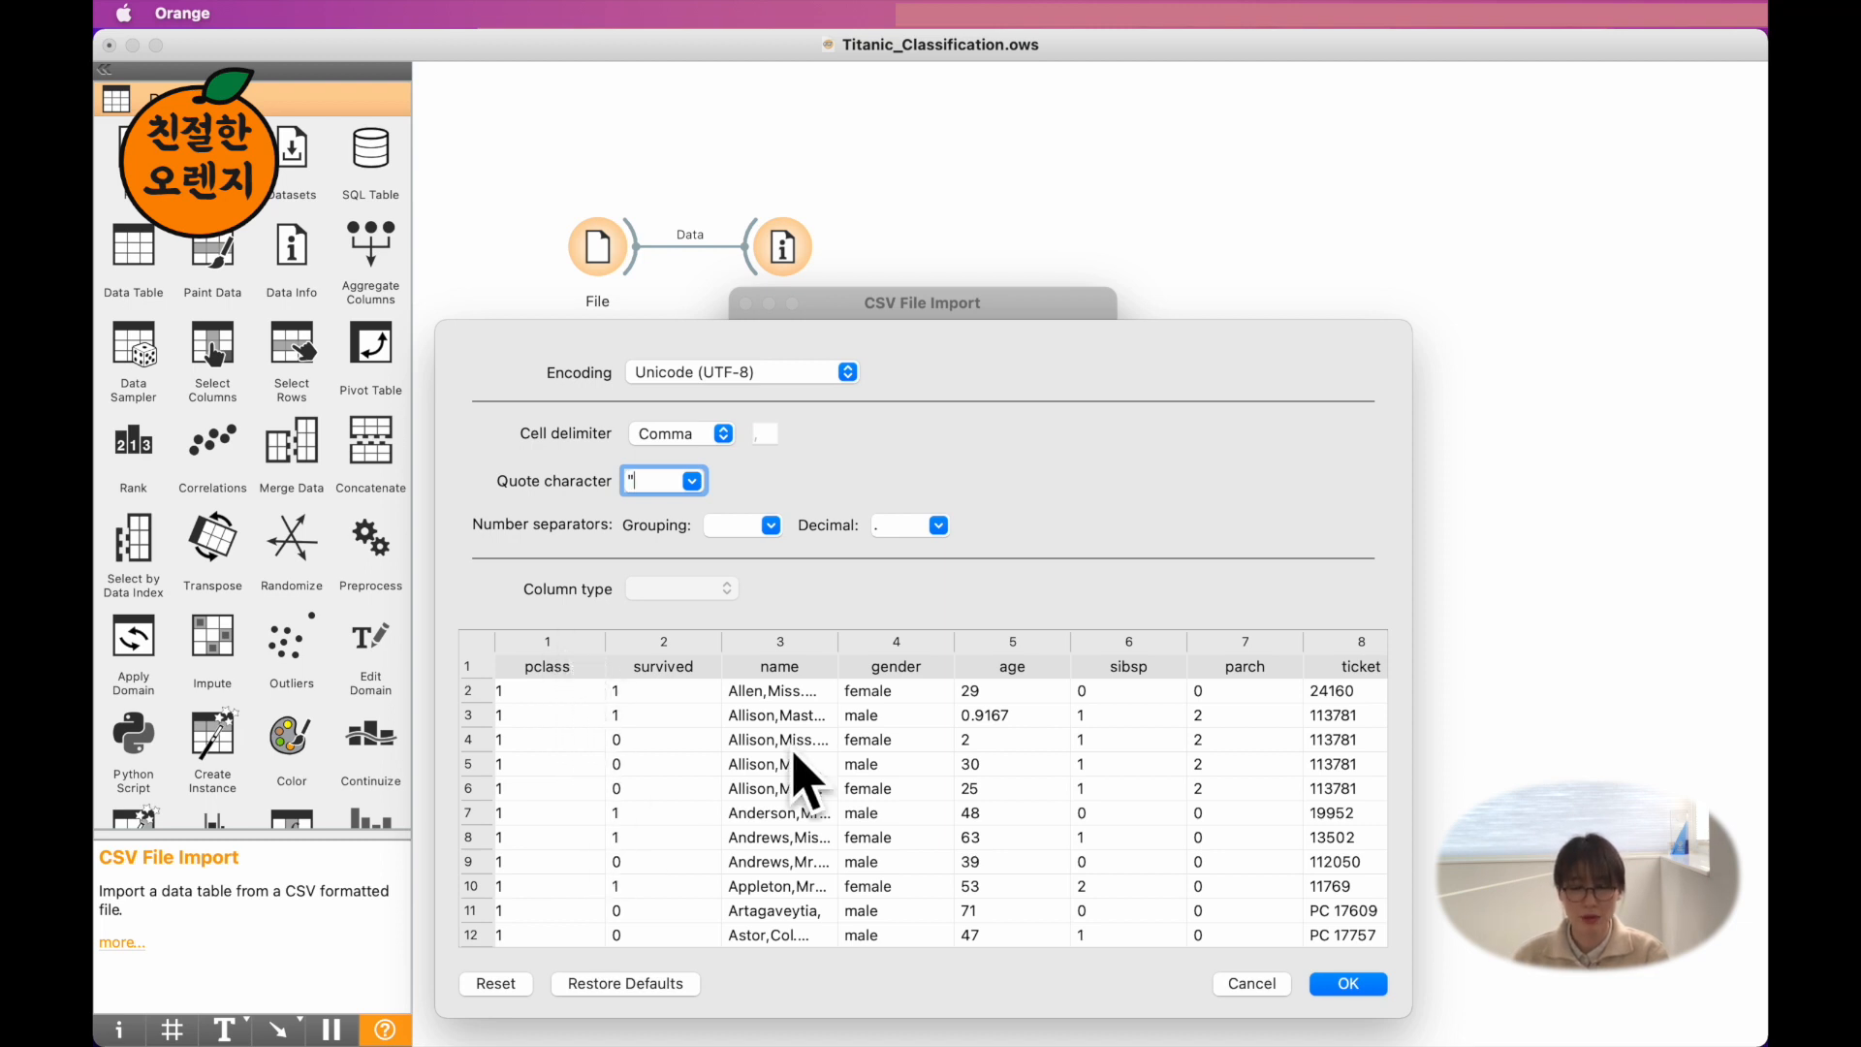
scroll(789, 769, right, 10)
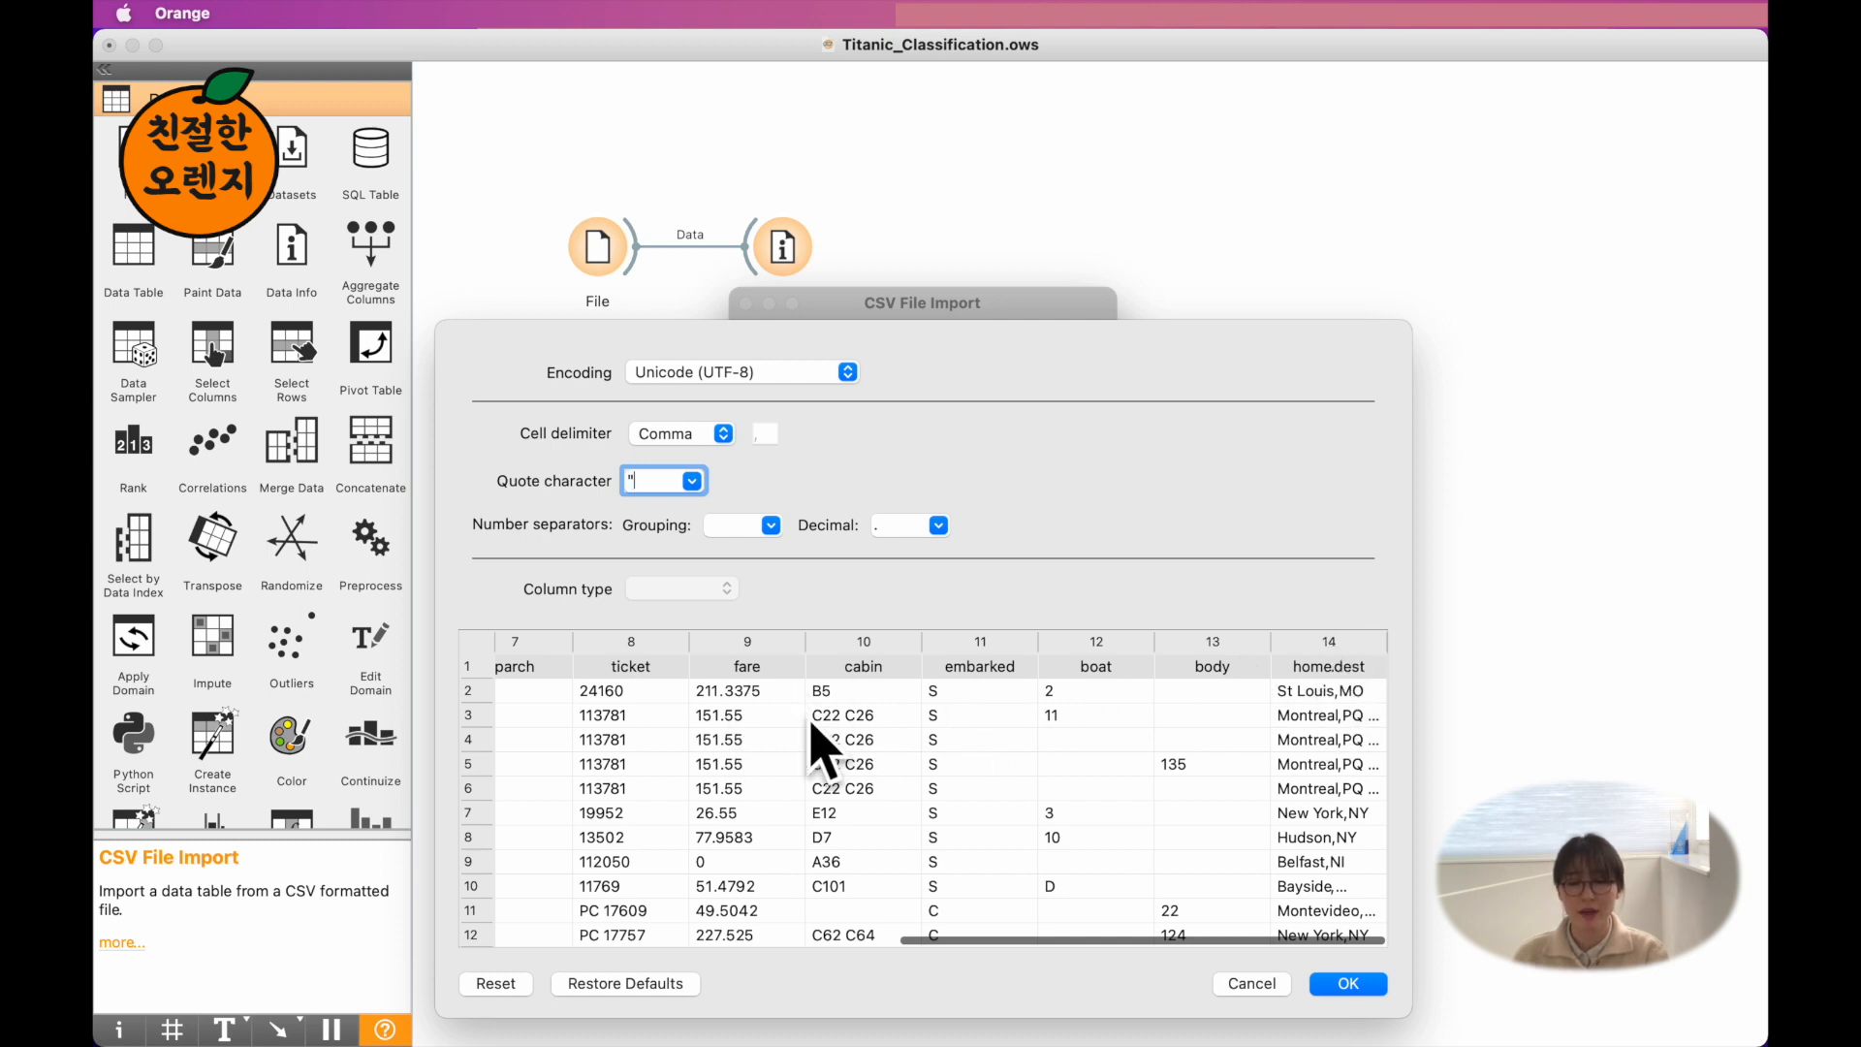
scroll(816, 741, left, 10)
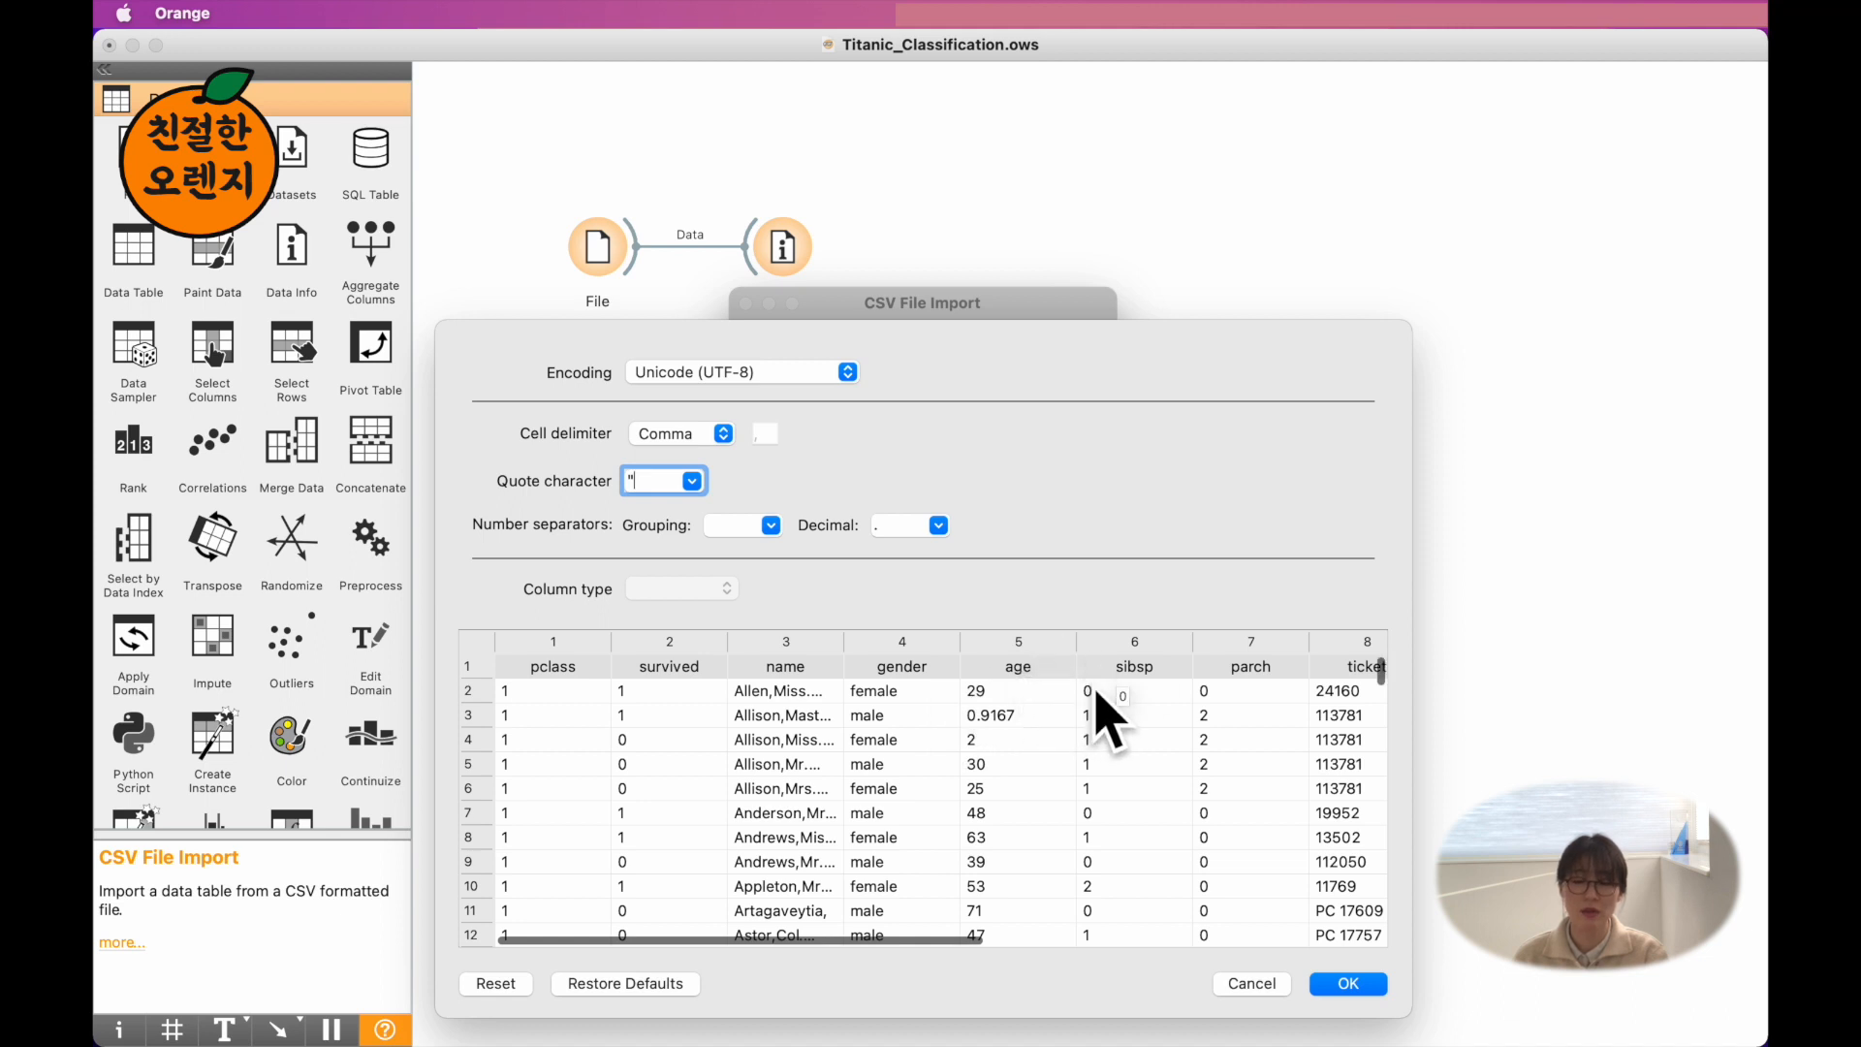
scroll(1093, 702, right, 6)
scroll(1105, 717, left, 6)
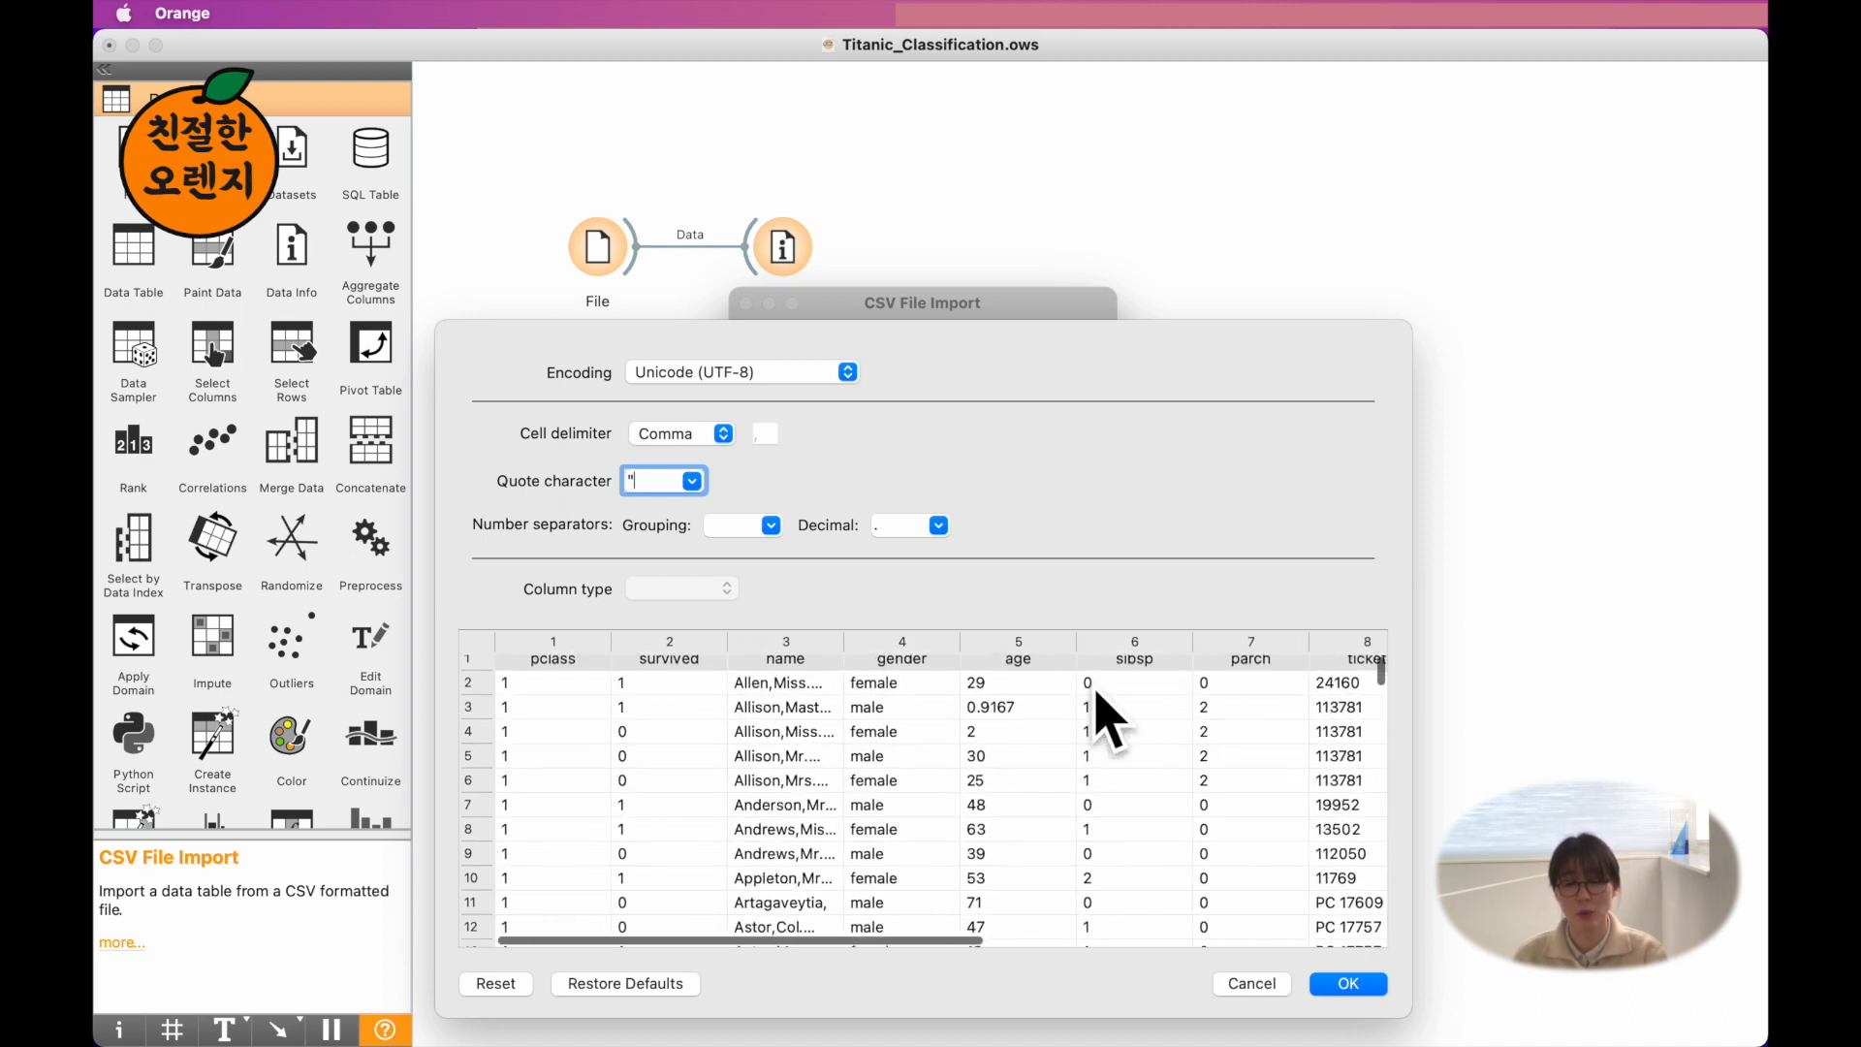
- Check the column types available for pclass and inspect the name and survived columns, keeping the Auto type and closing the CSV import
click(582, 658)
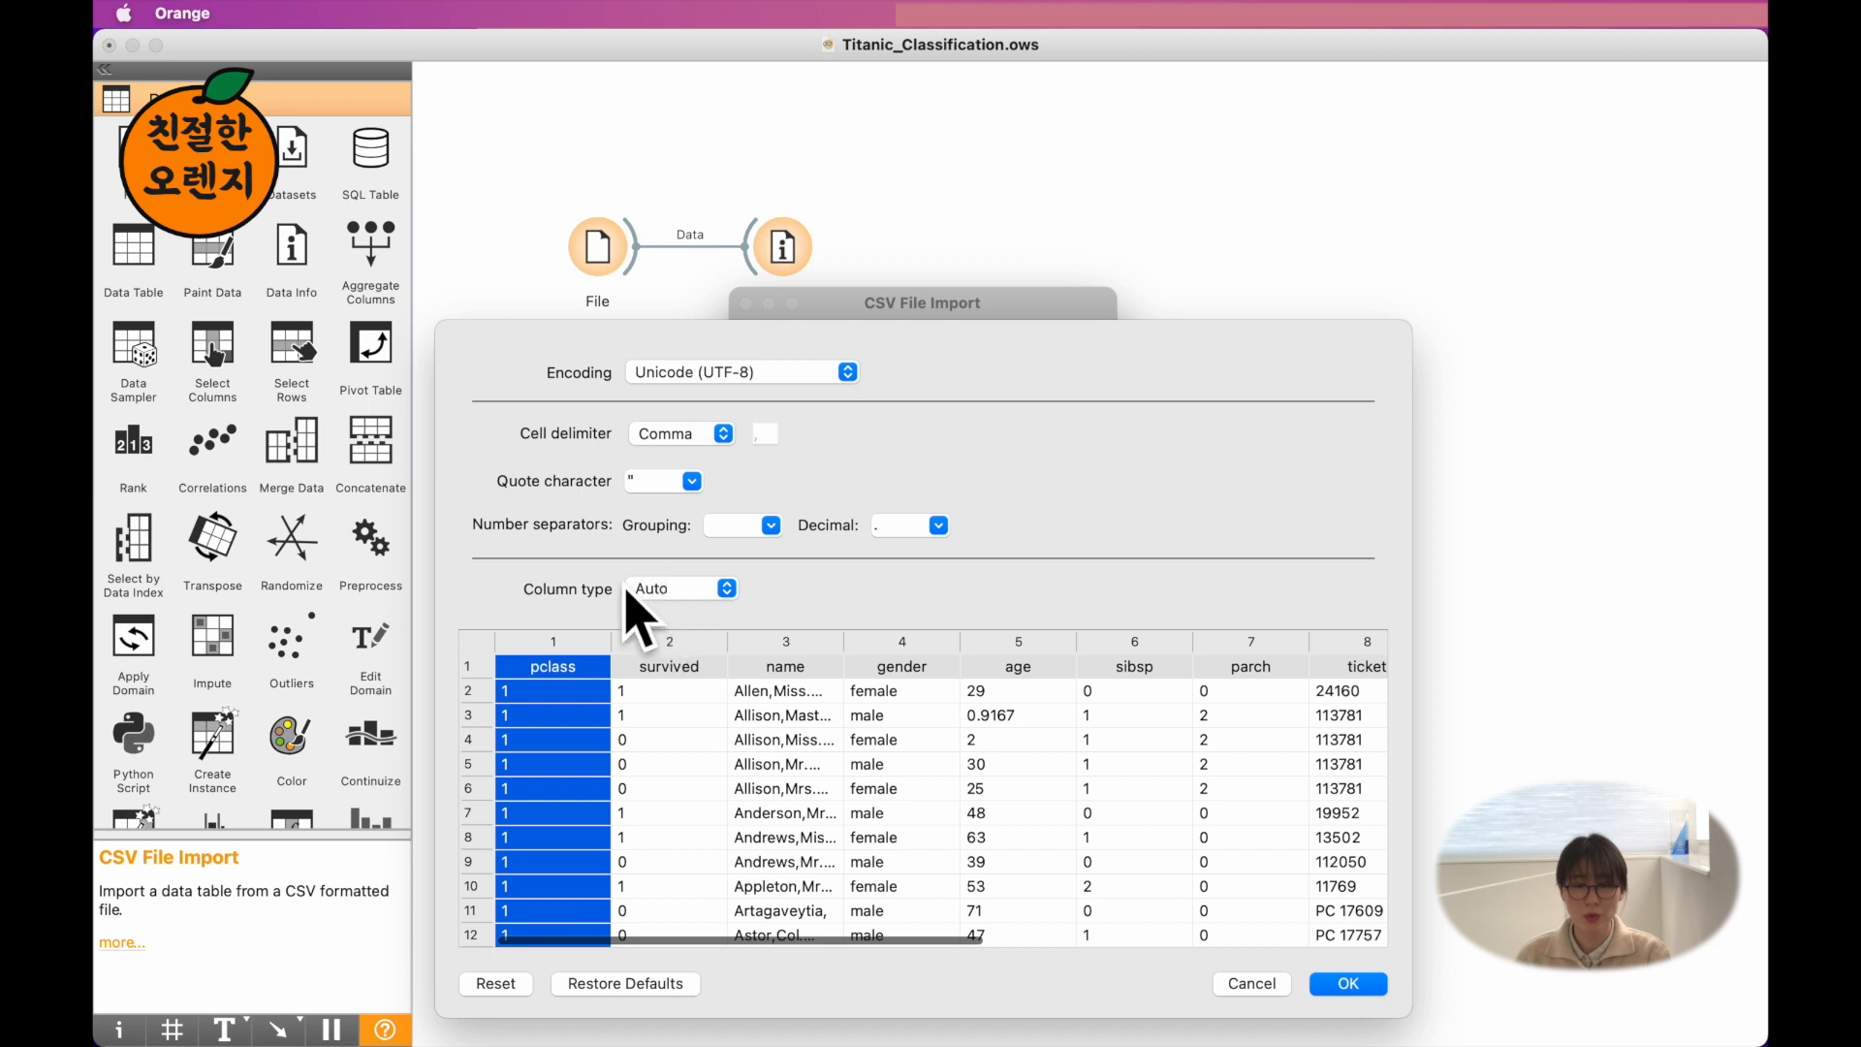
click(705, 593)
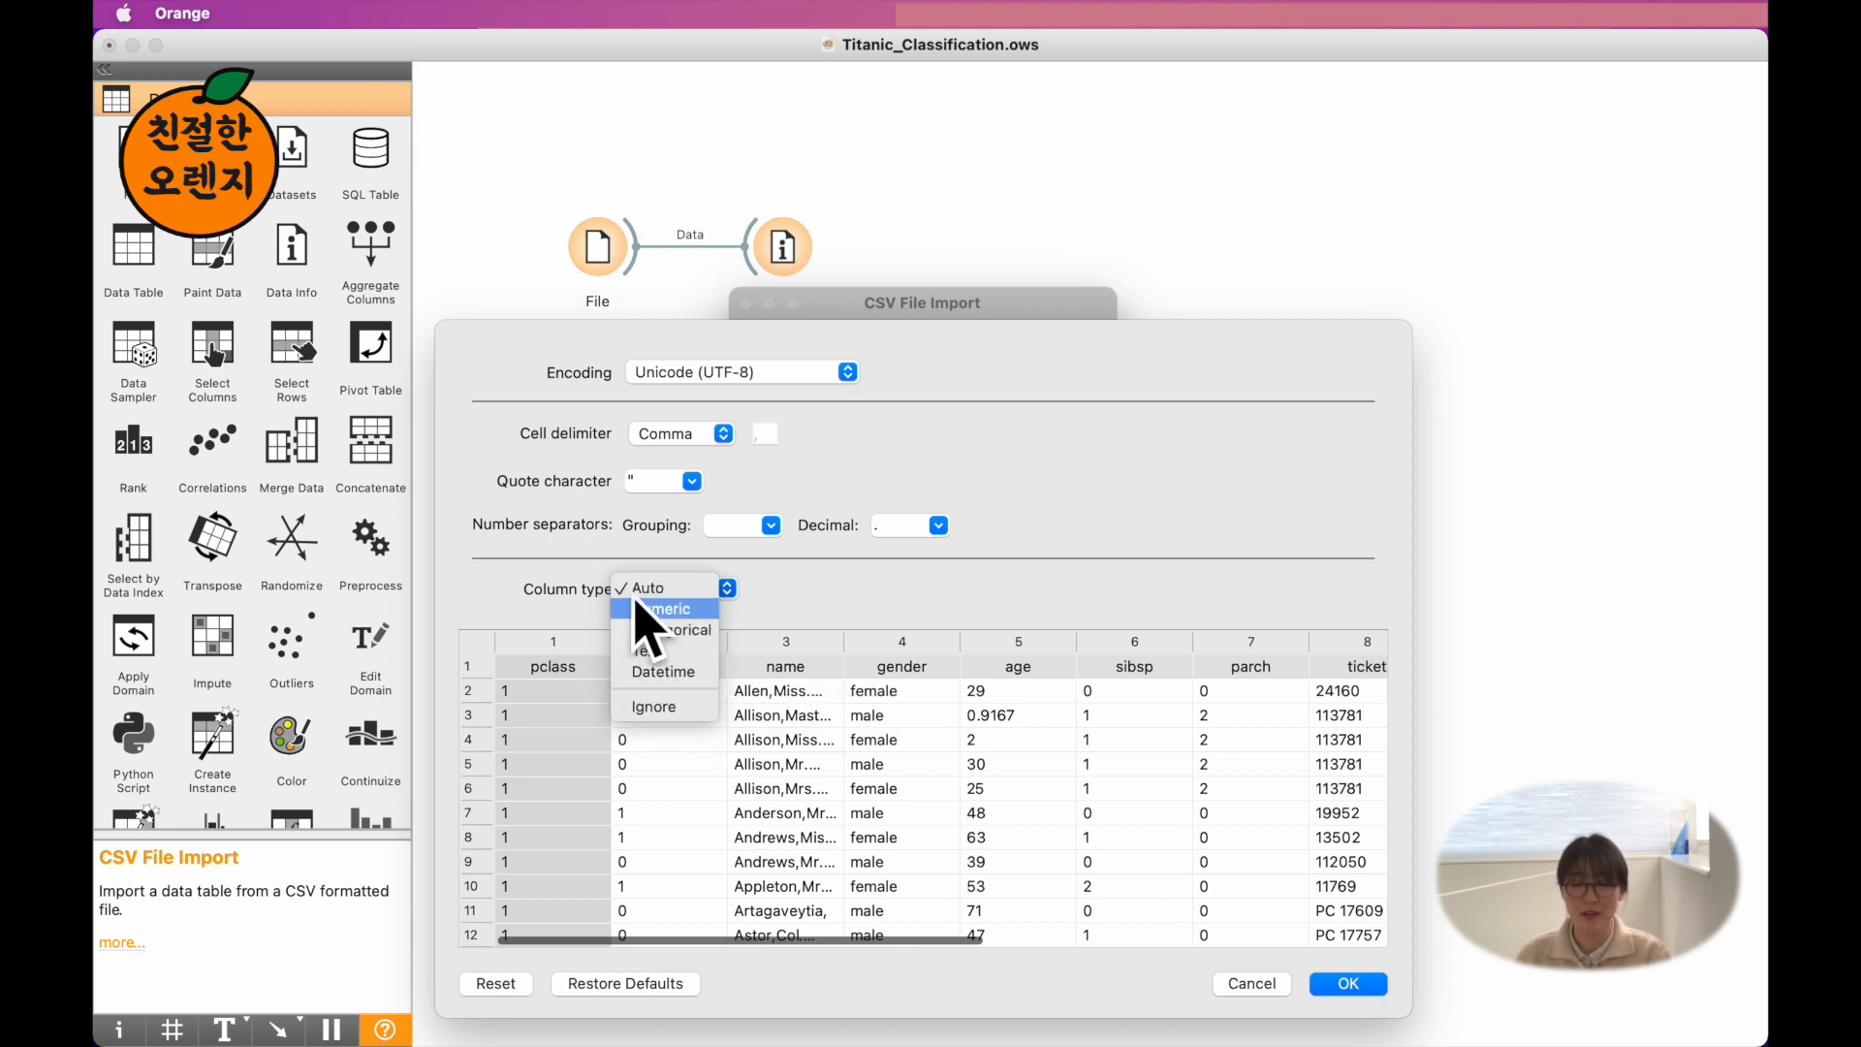
click(596, 611)
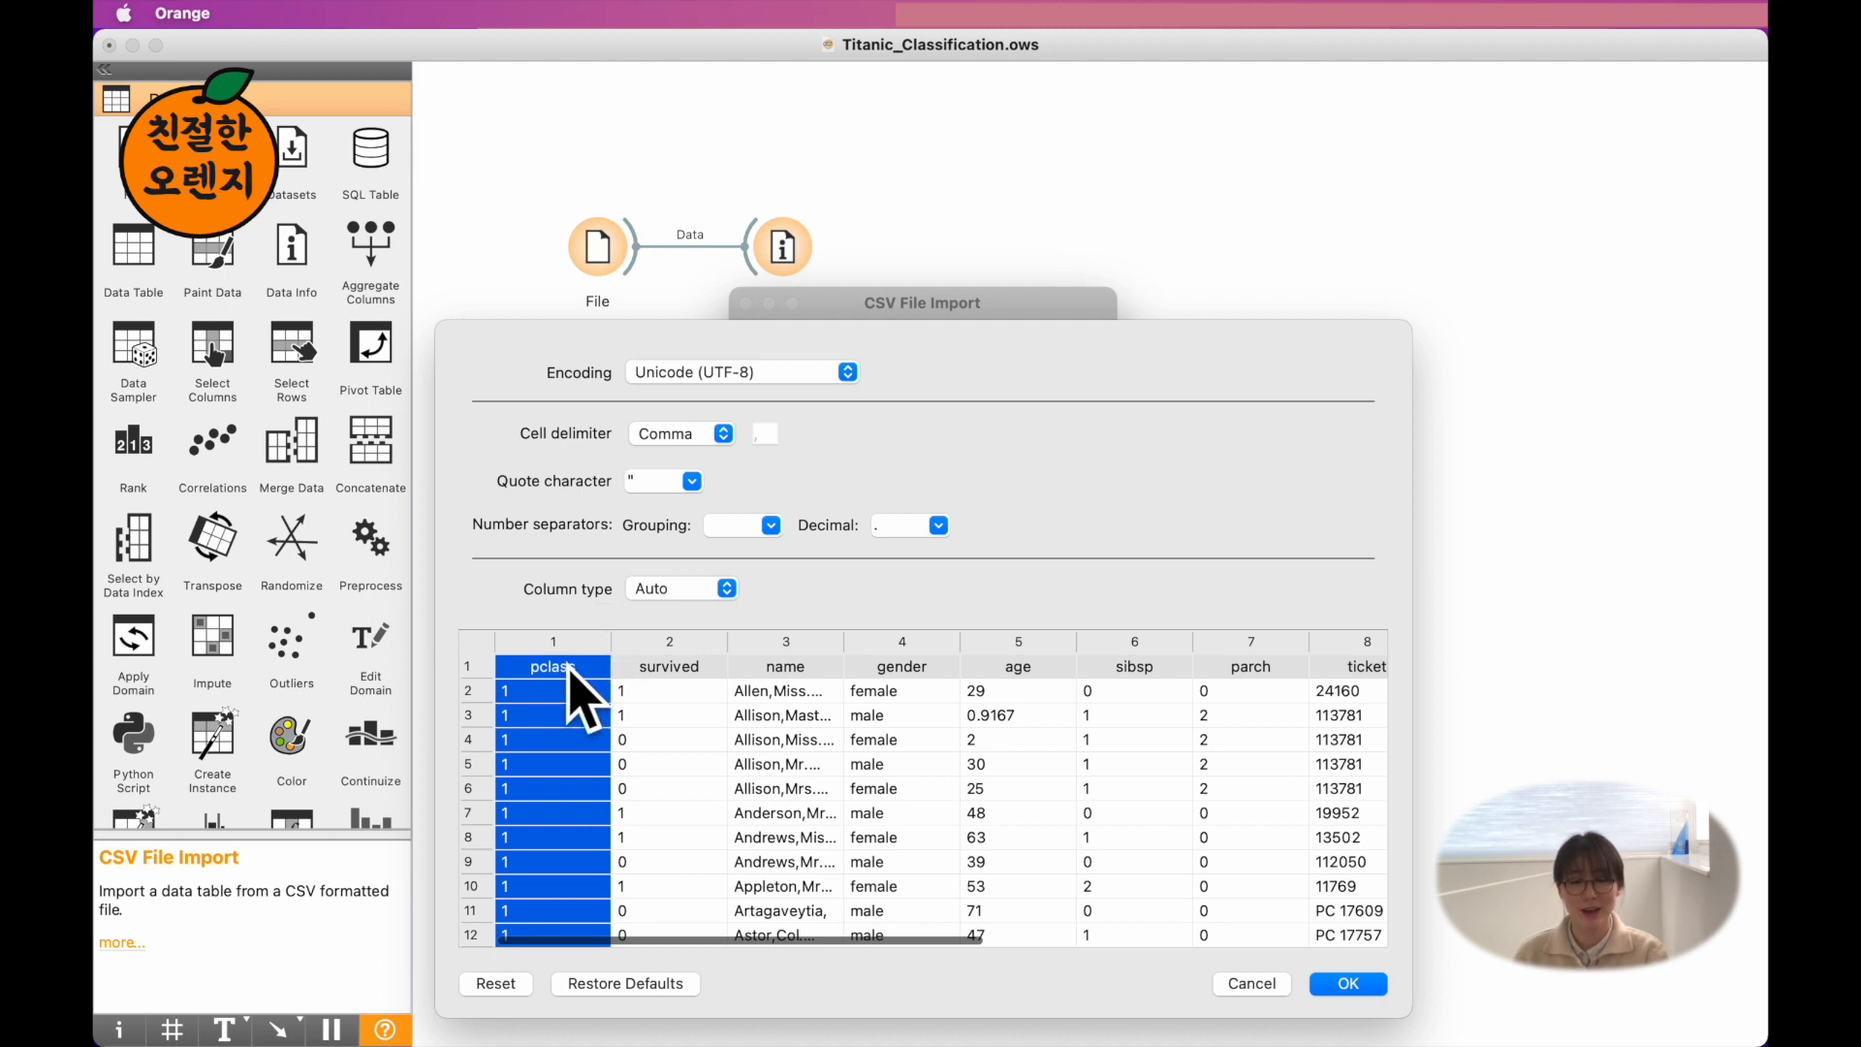
click(625, 667)
click(786, 666)
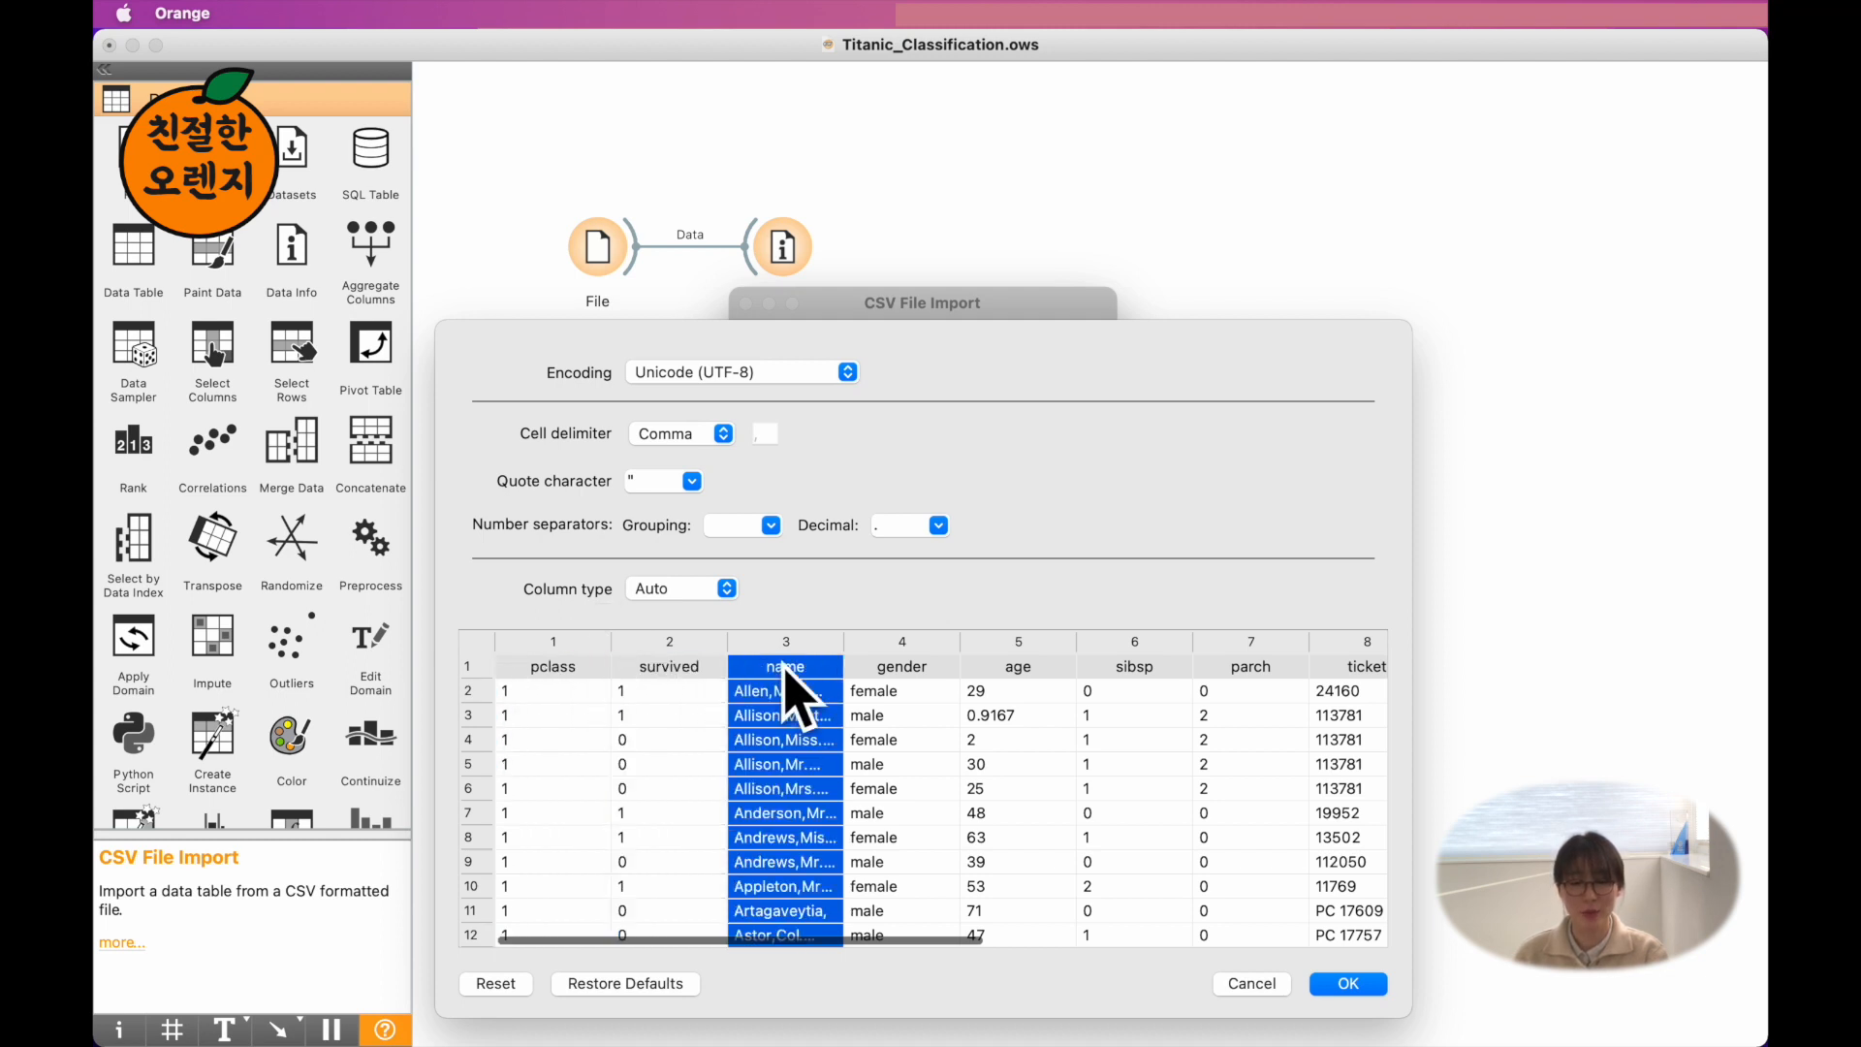
click(671, 696)
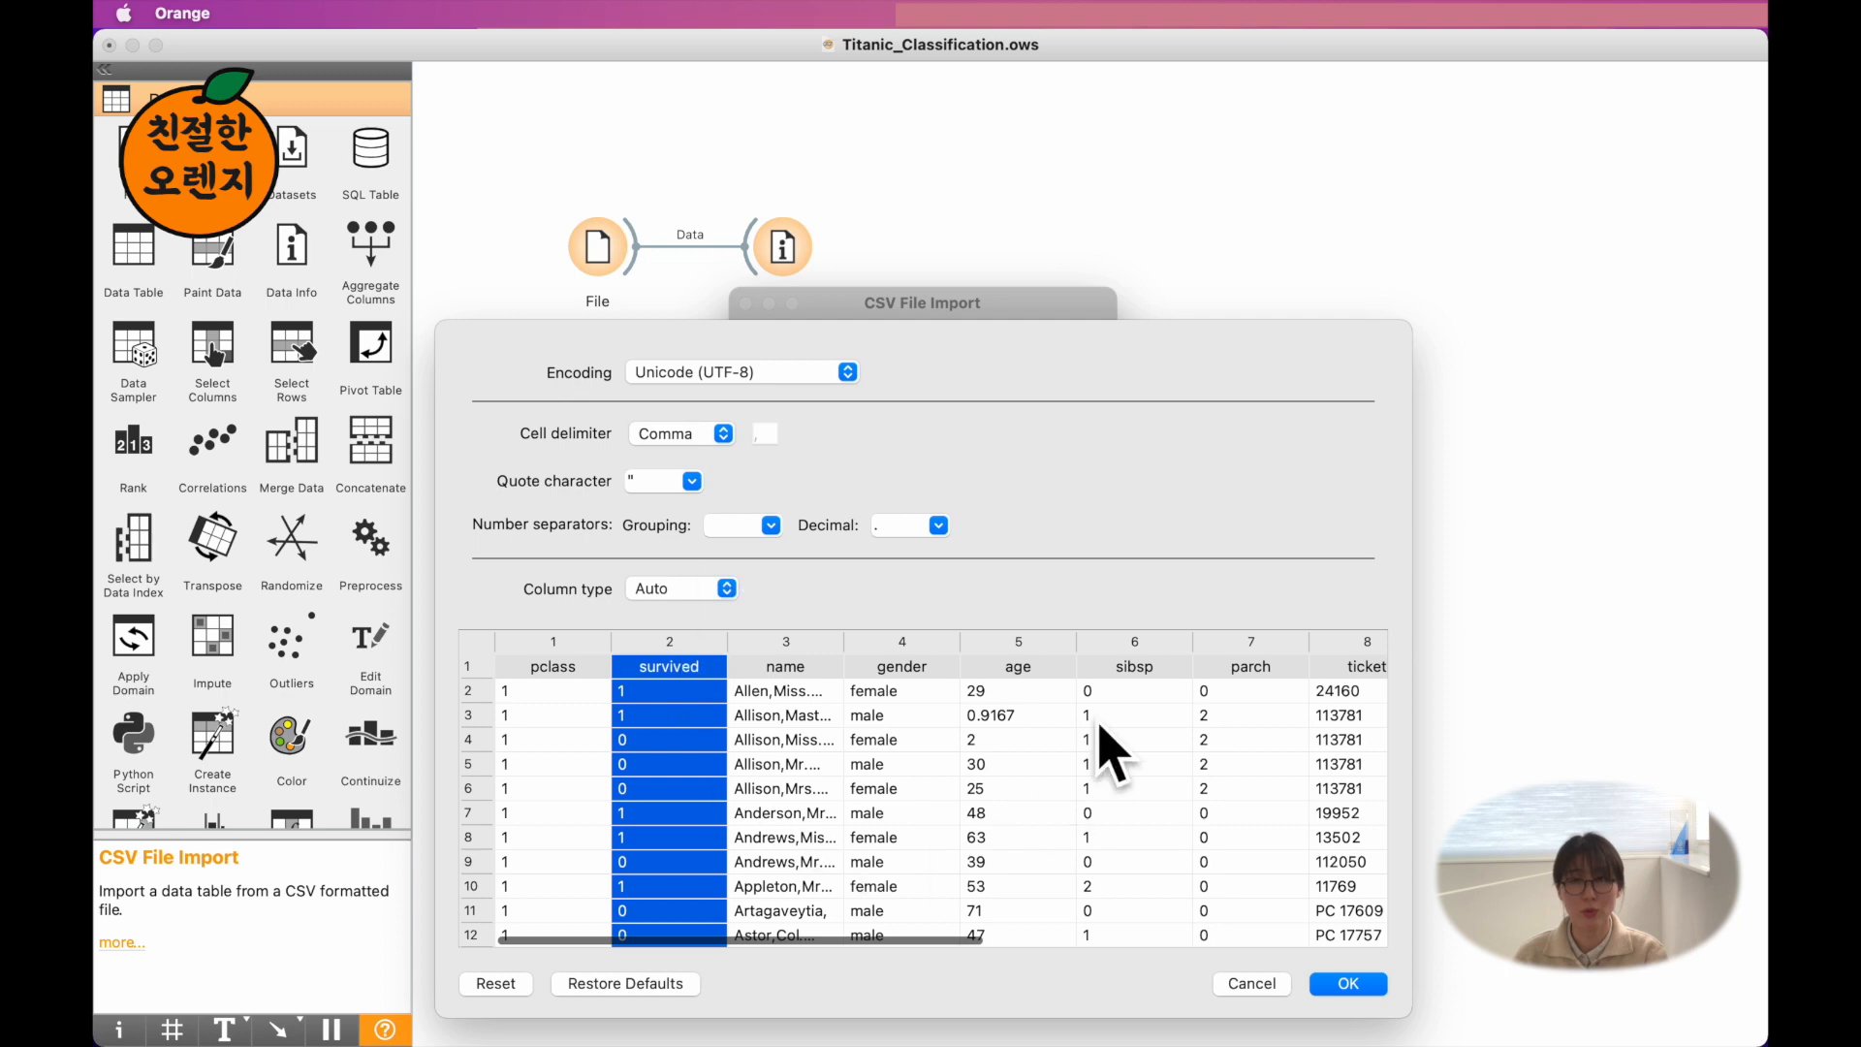
click(1348, 982)
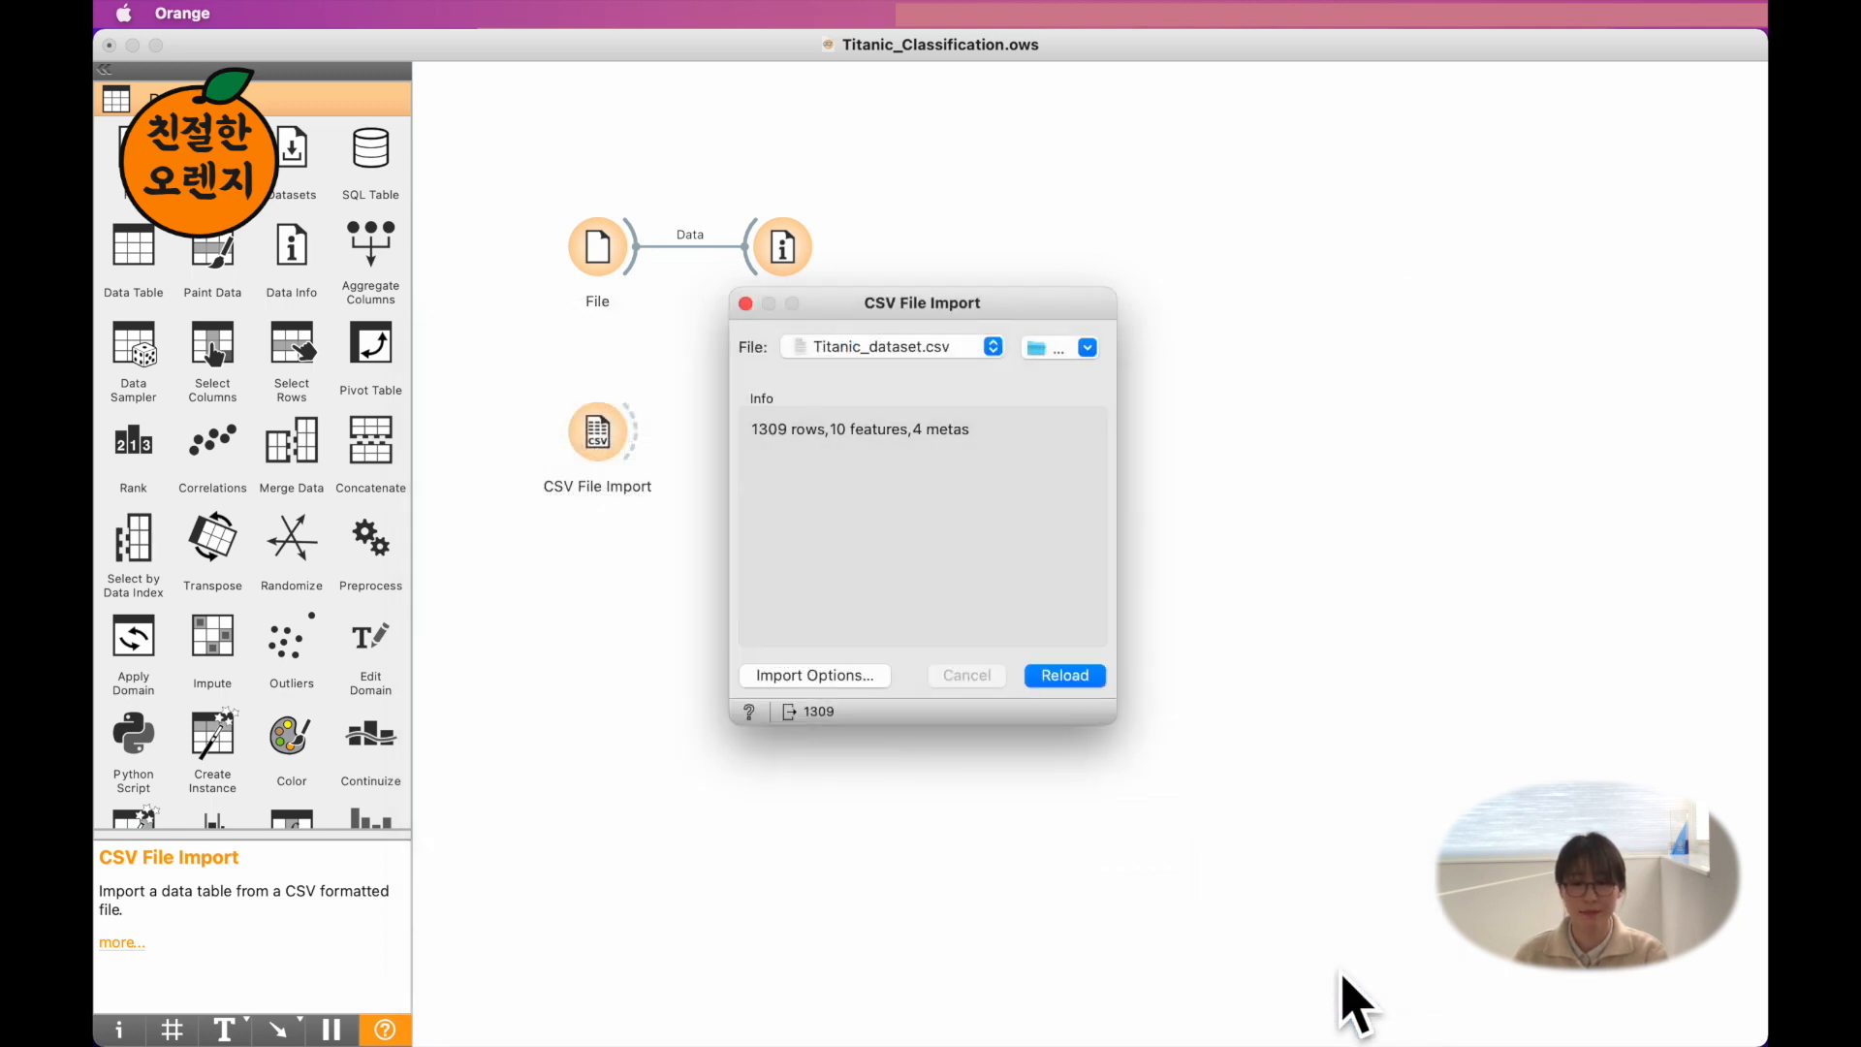
click(745, 303)
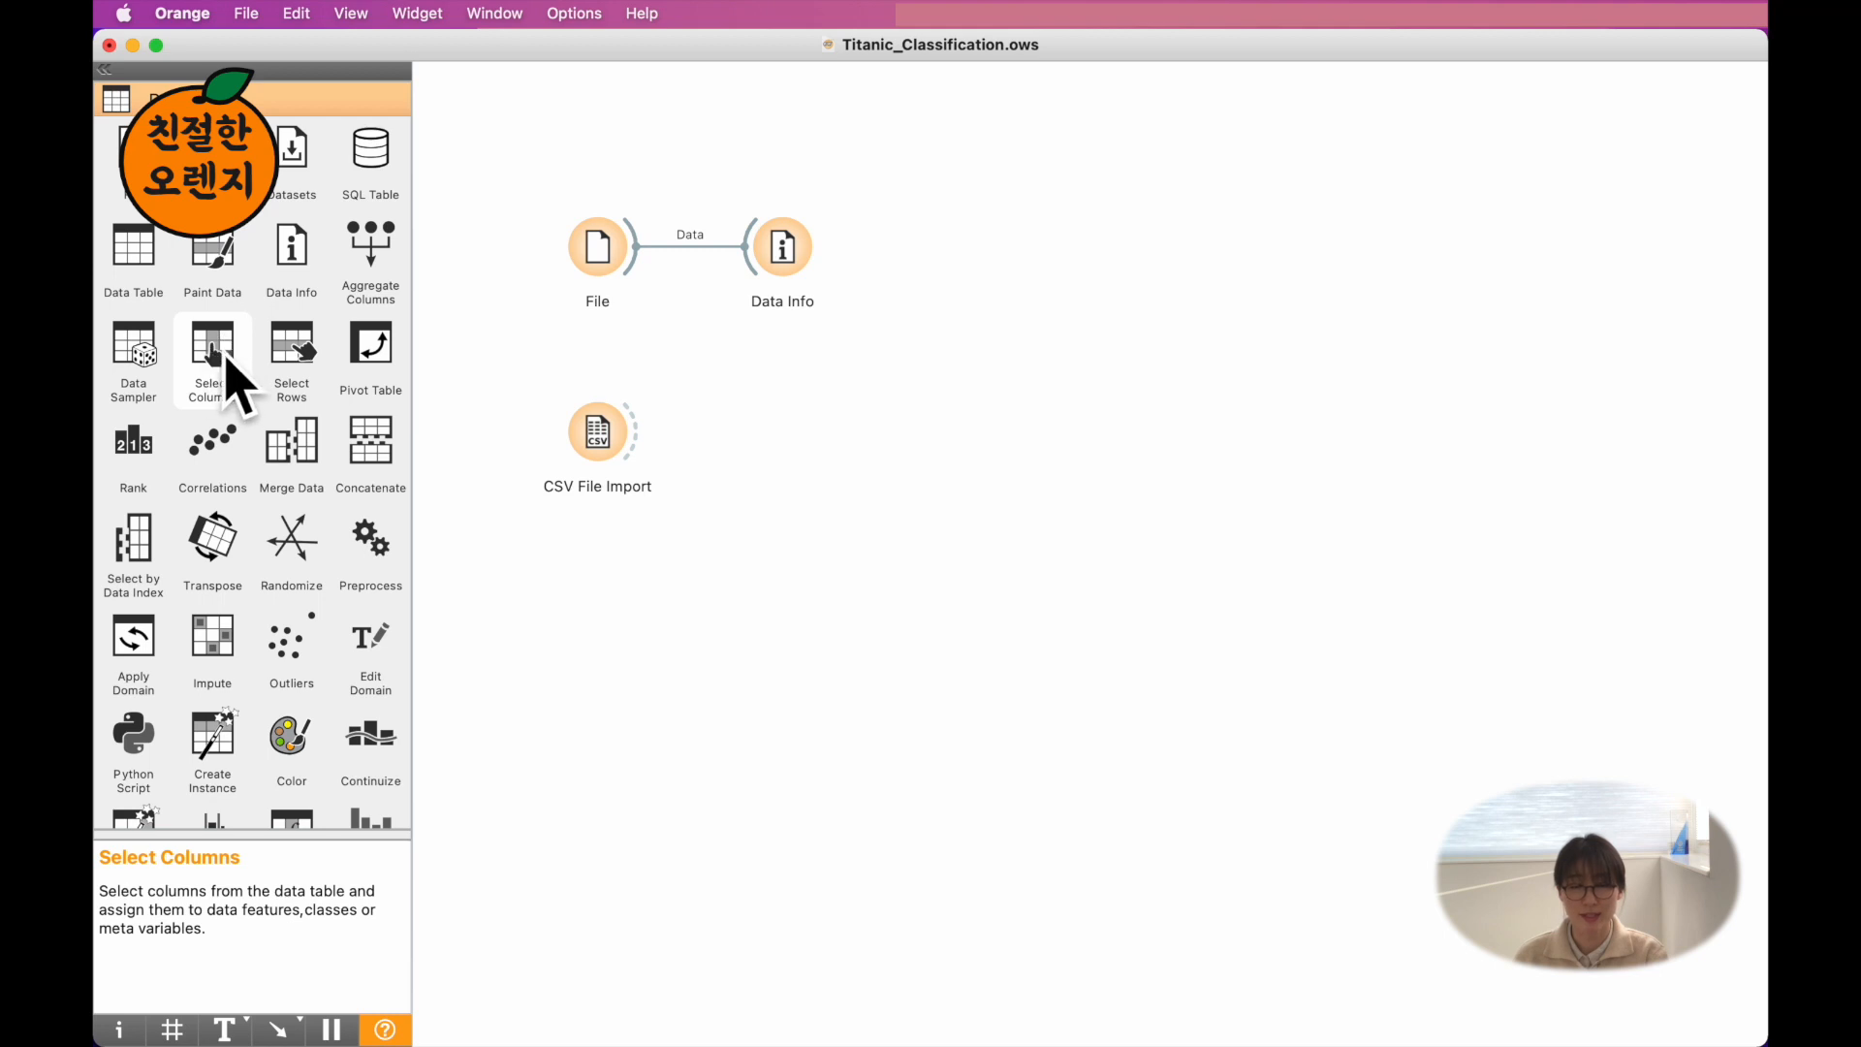
- Add a Select Columns widget fed by CSV File Import and open its variable assignments
drag(177, 364, 795, 437)
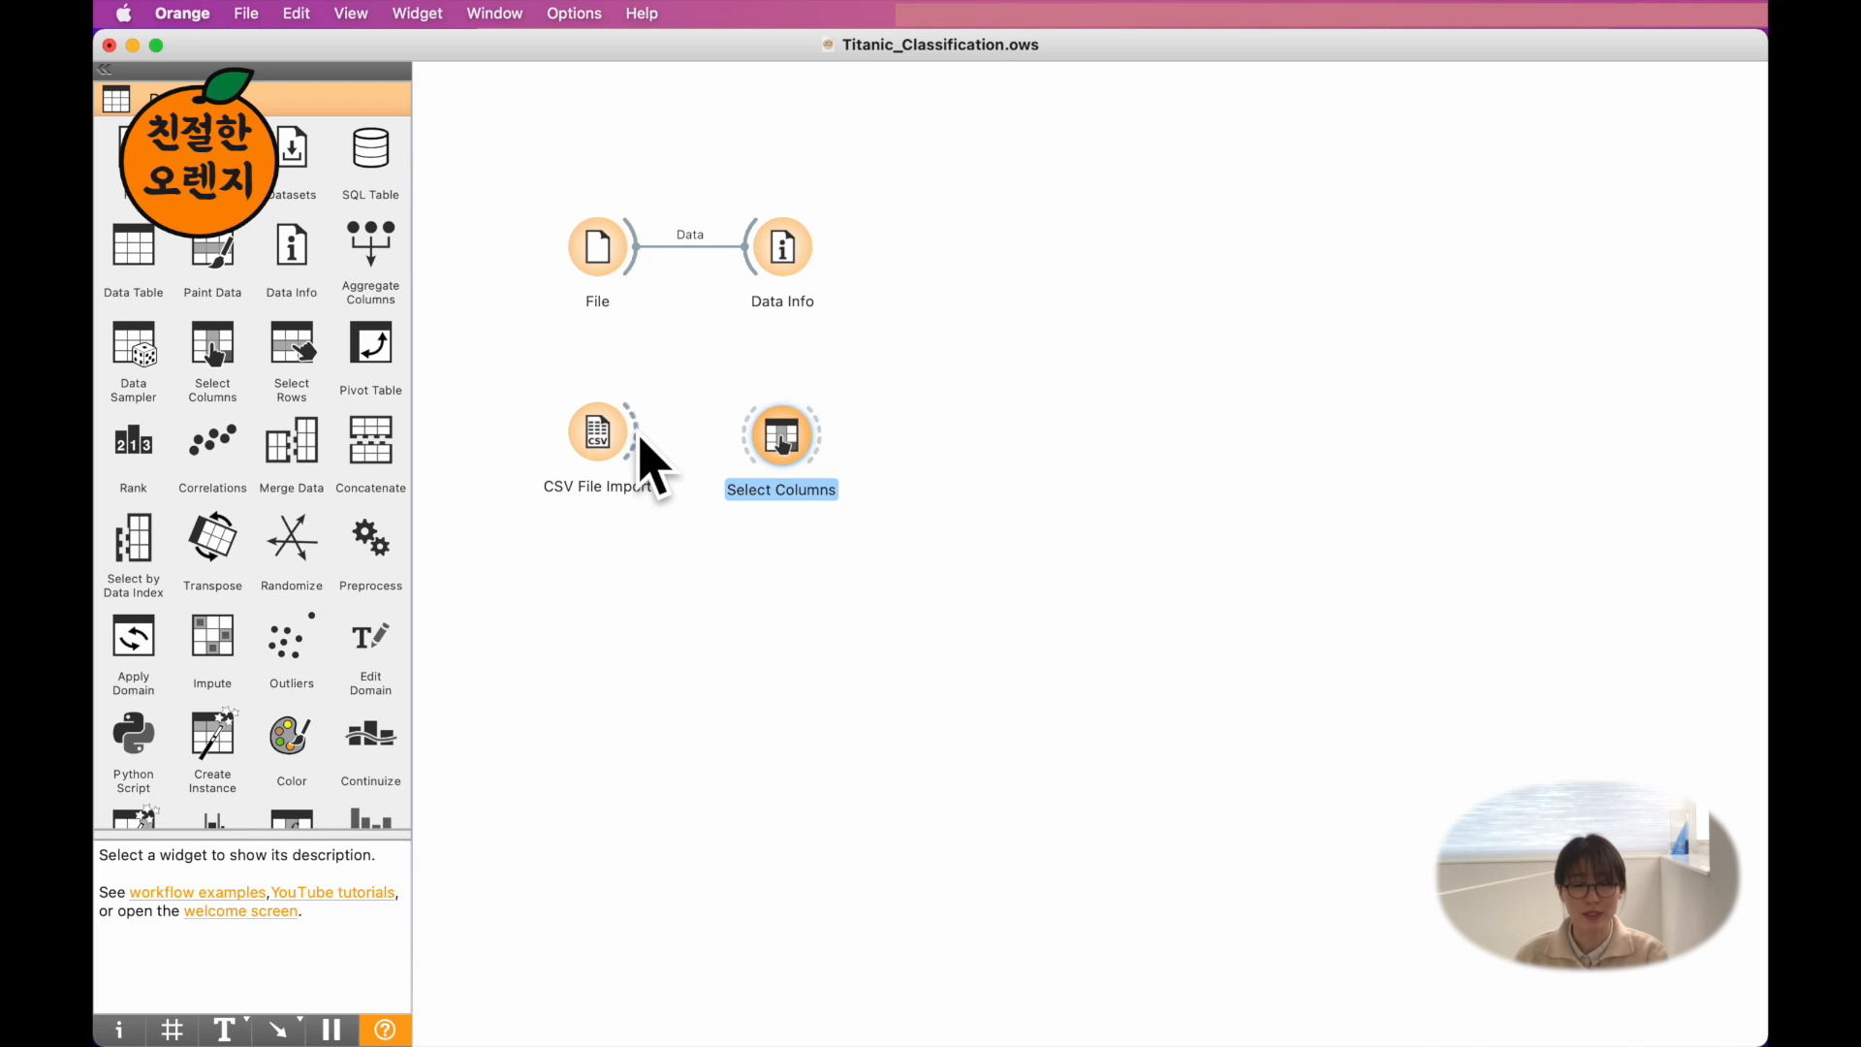
drag(637, 436, 766, 455)
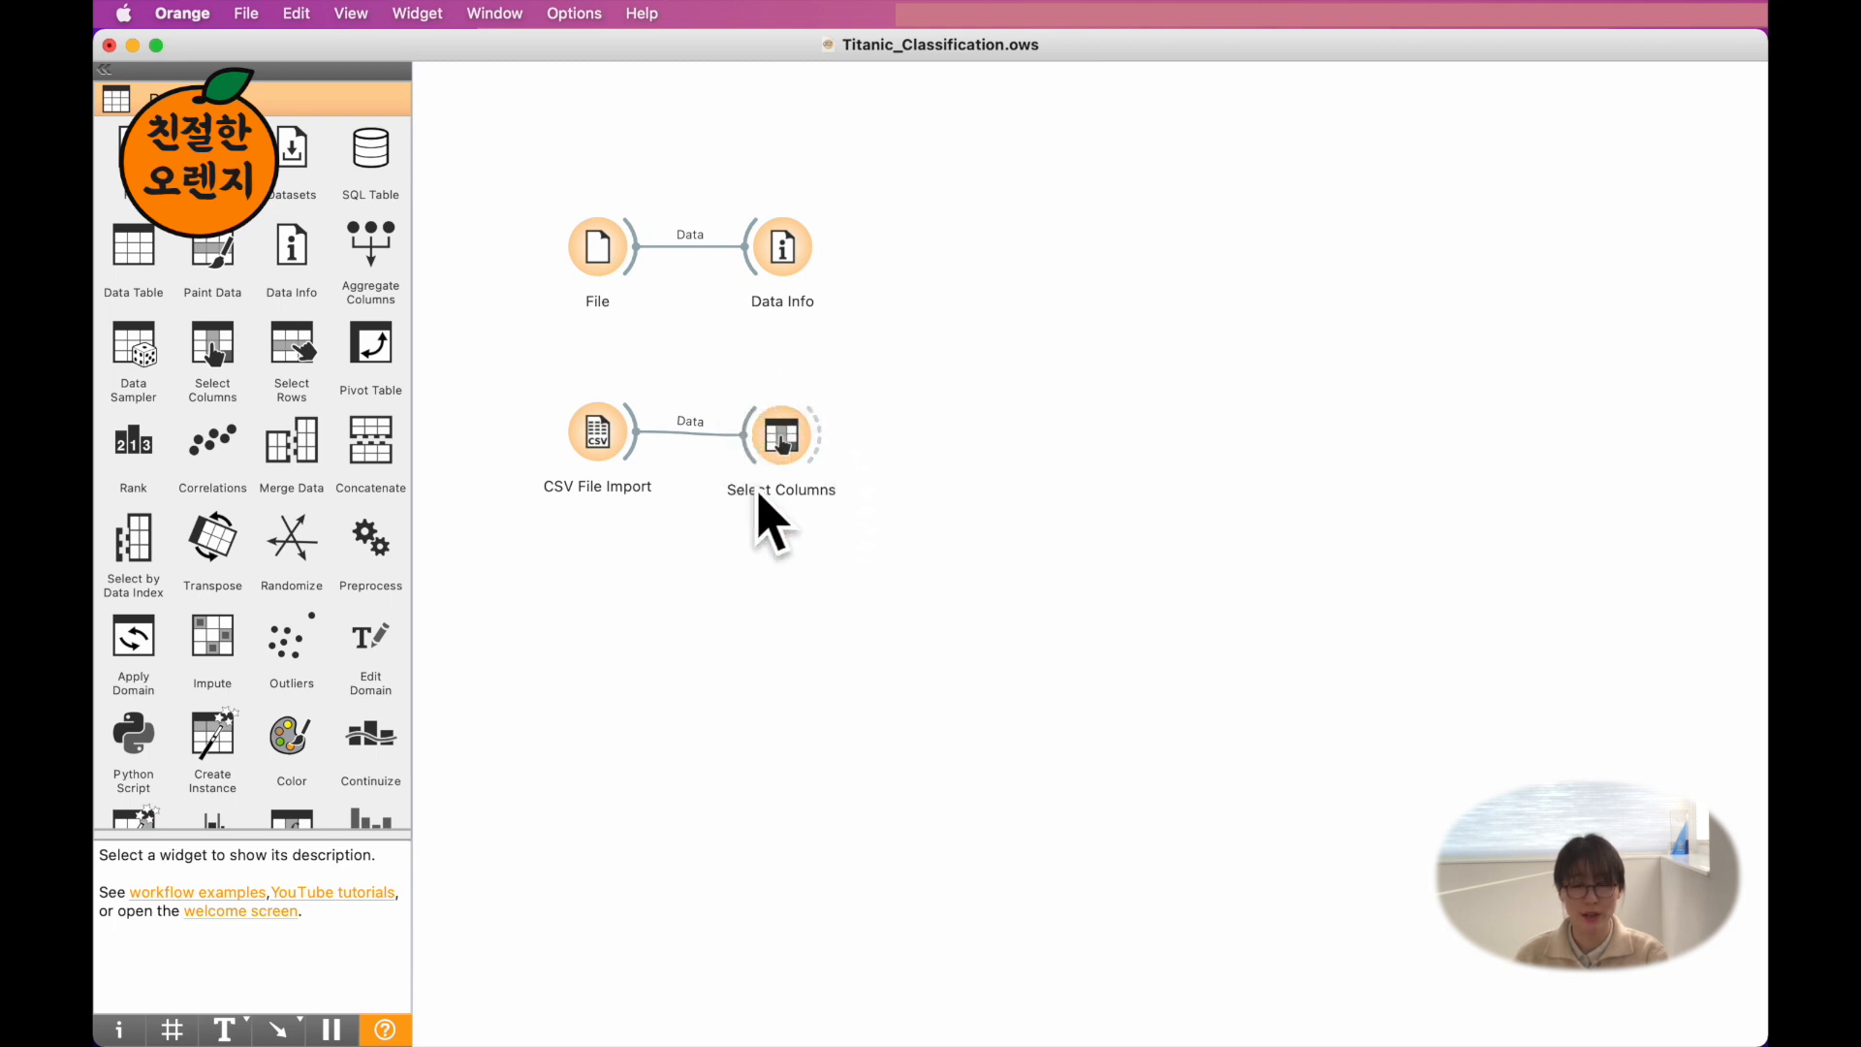
click(778, 456)
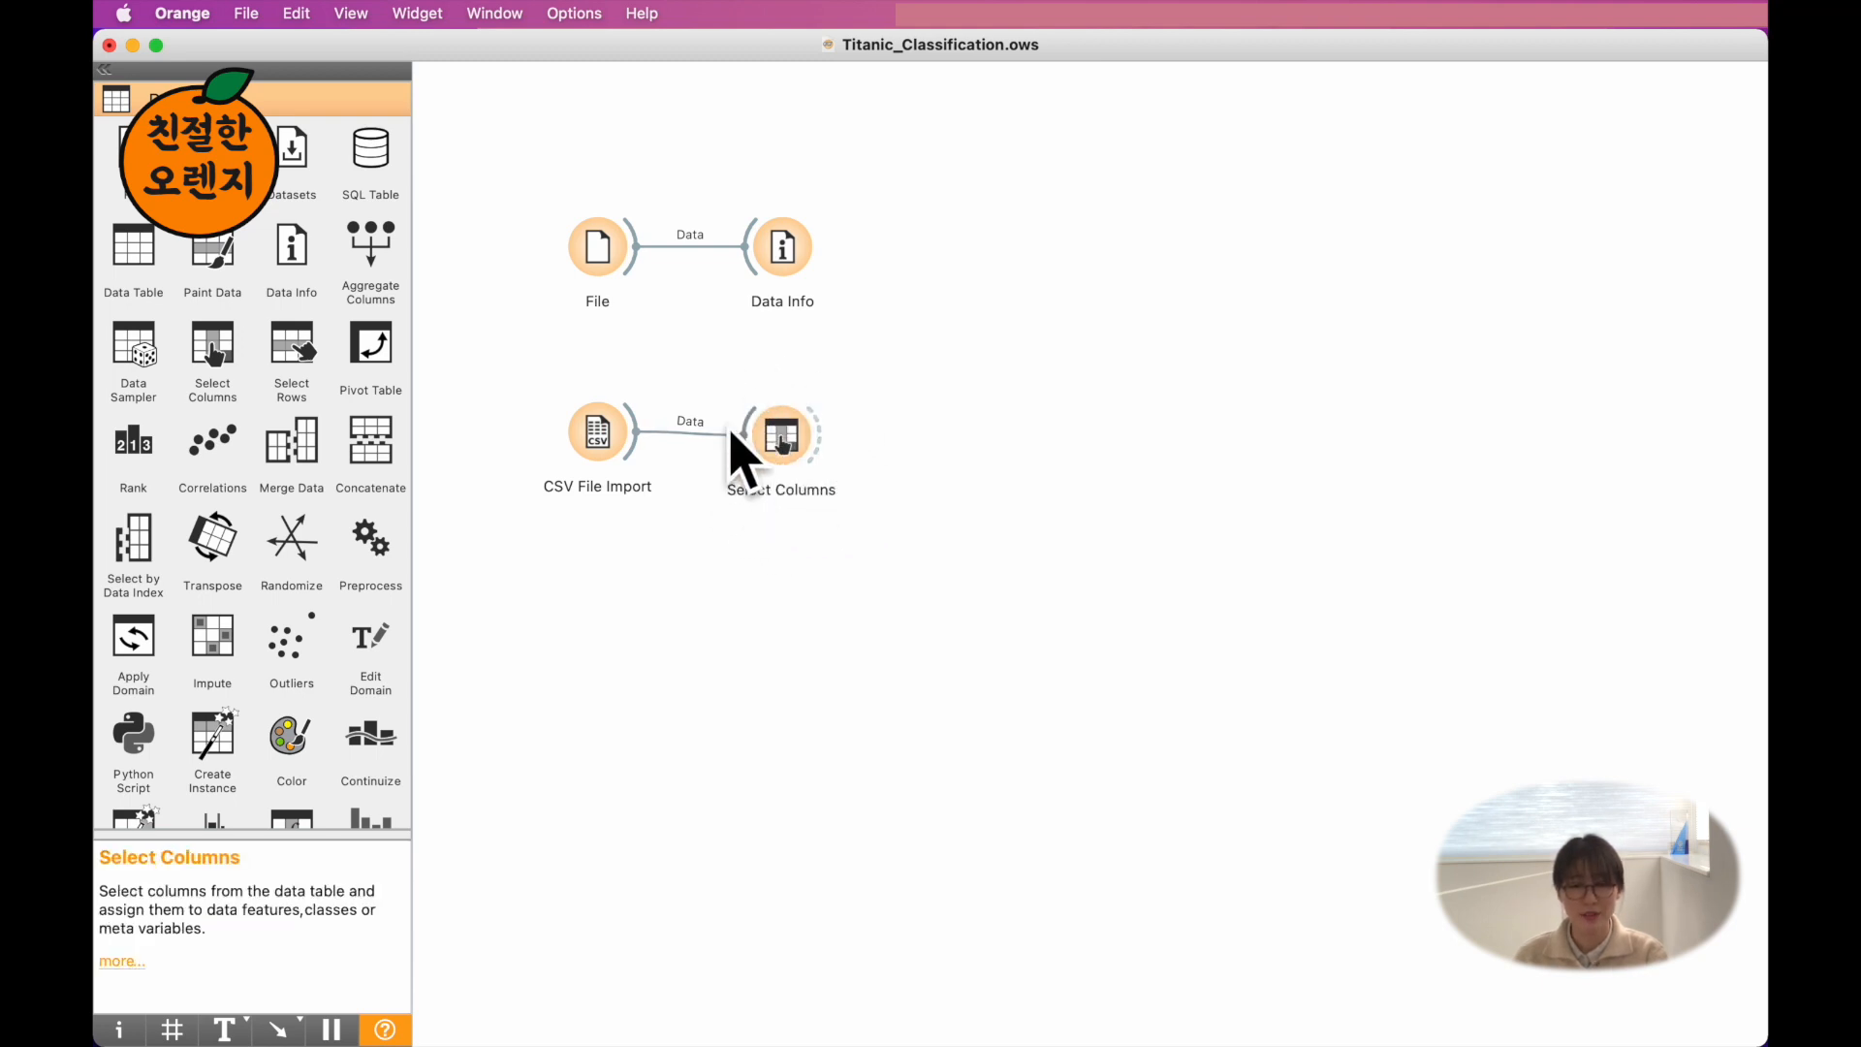
double_click(781, 438)
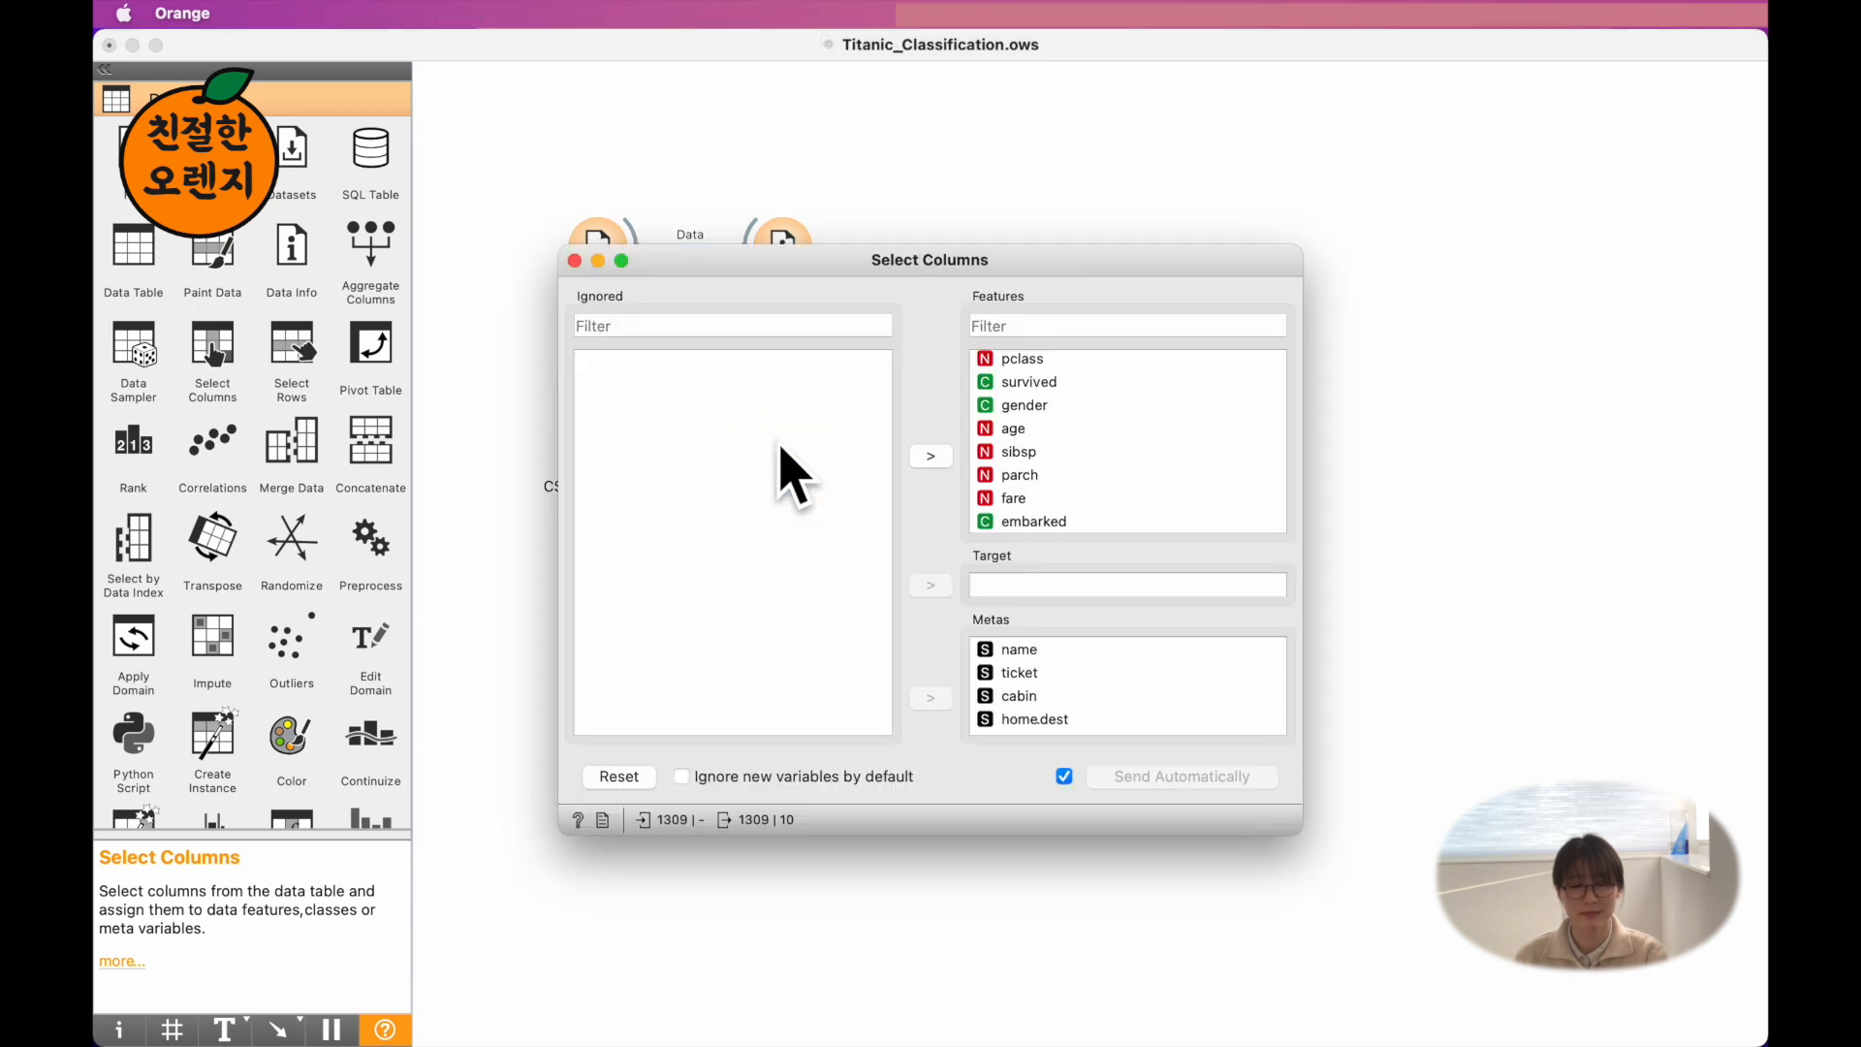
scroll(1045, 481, up, 1)
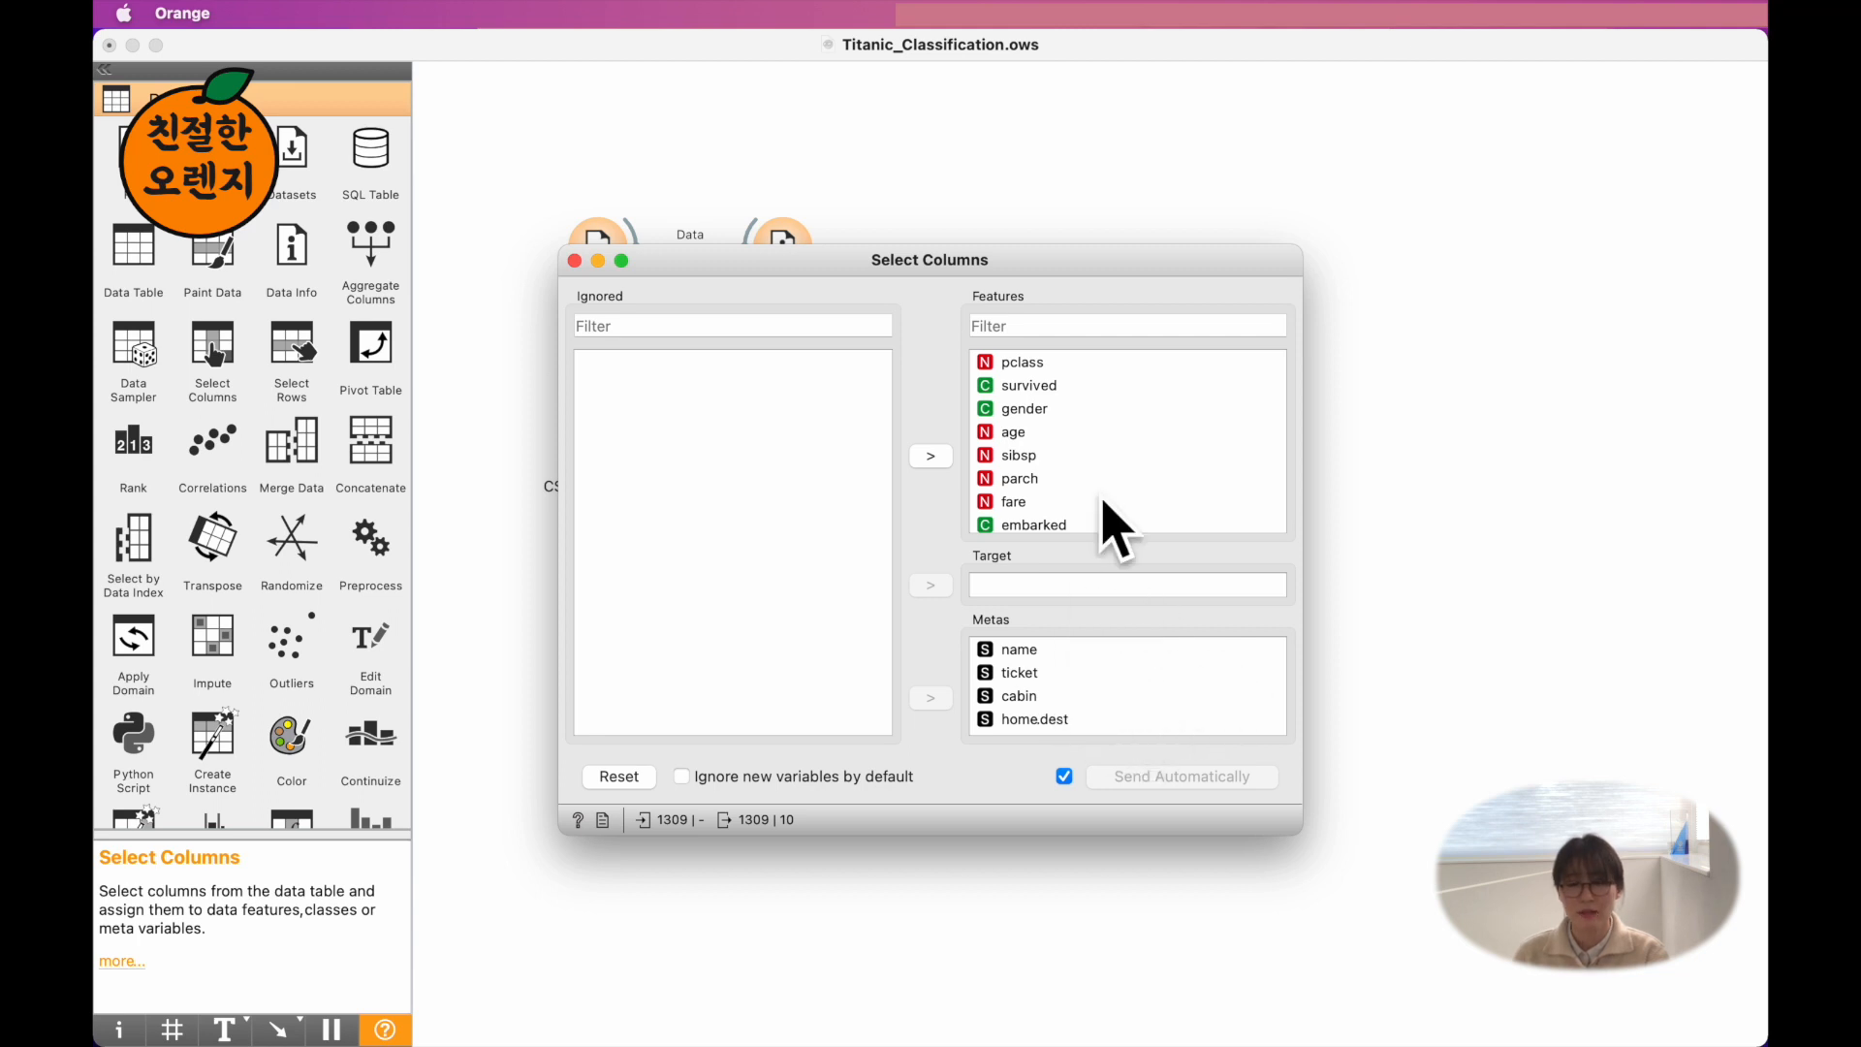
scroll(1103, 407, down, 2)
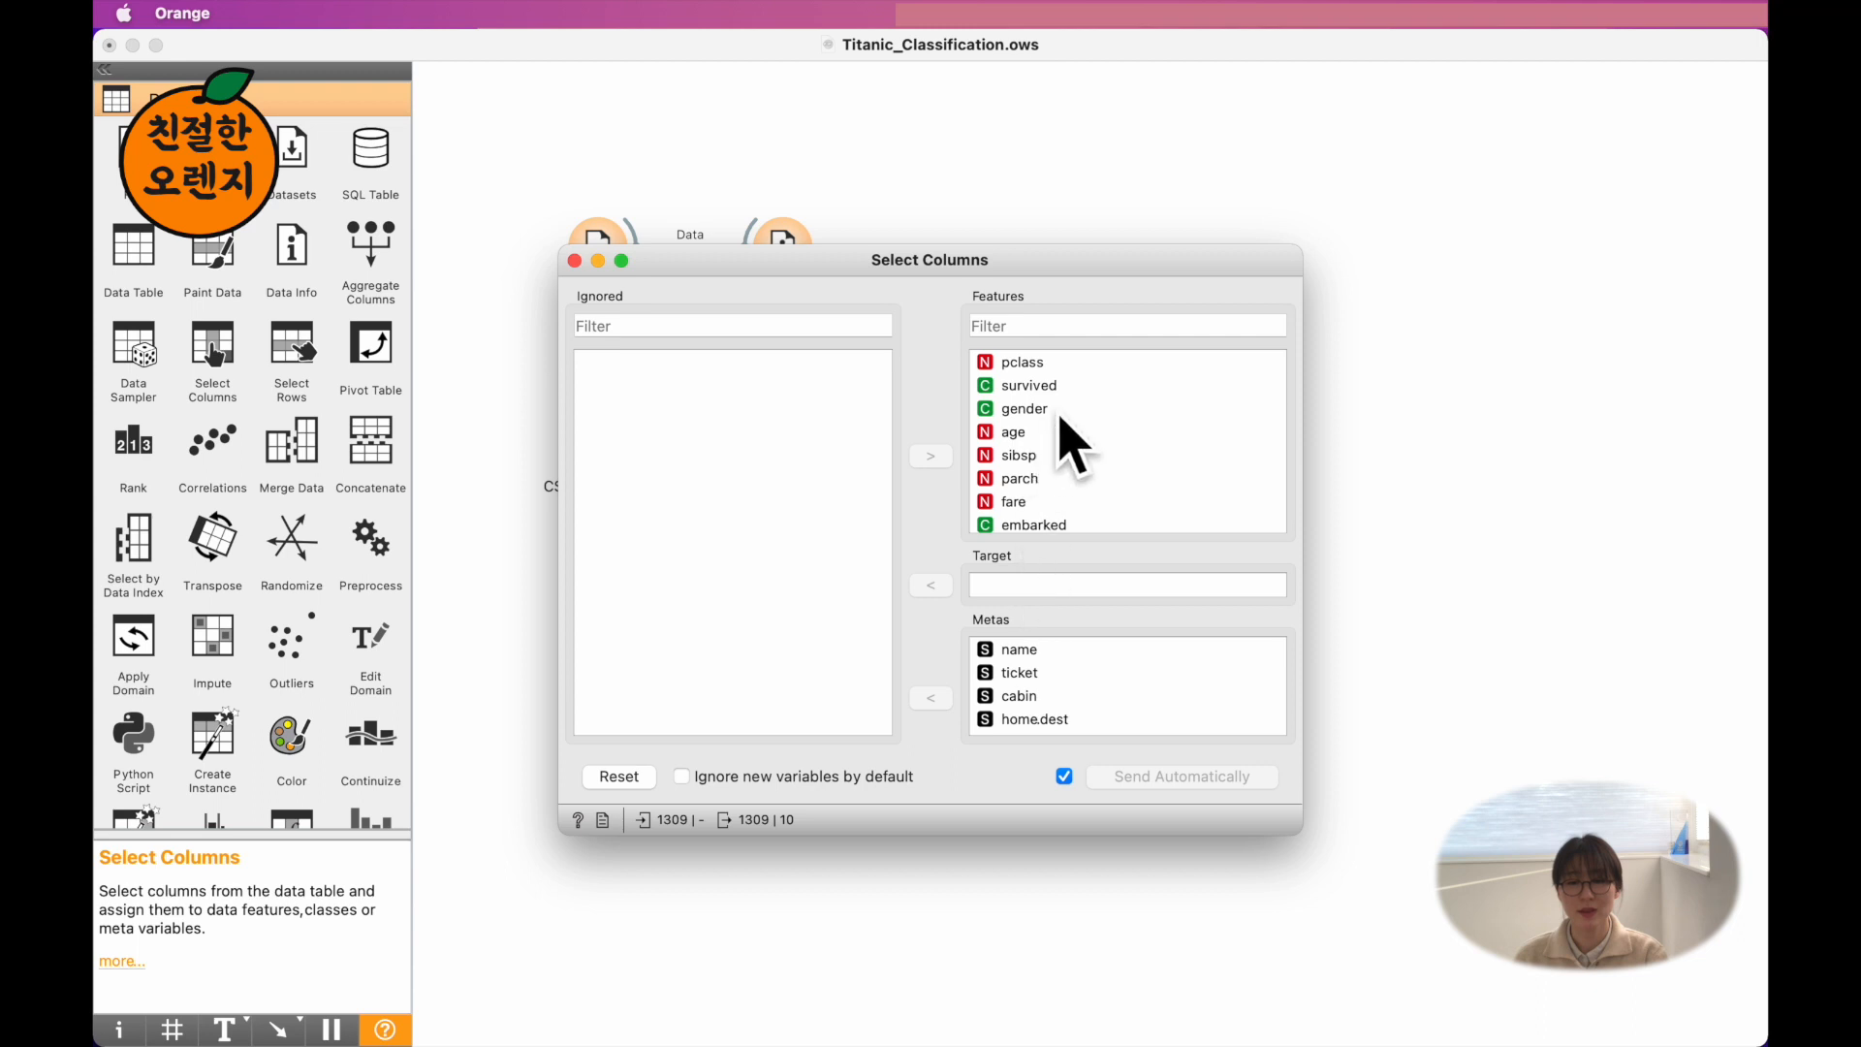
- Move the survived variable from Features to Target and back to Features
click(1076, 386)
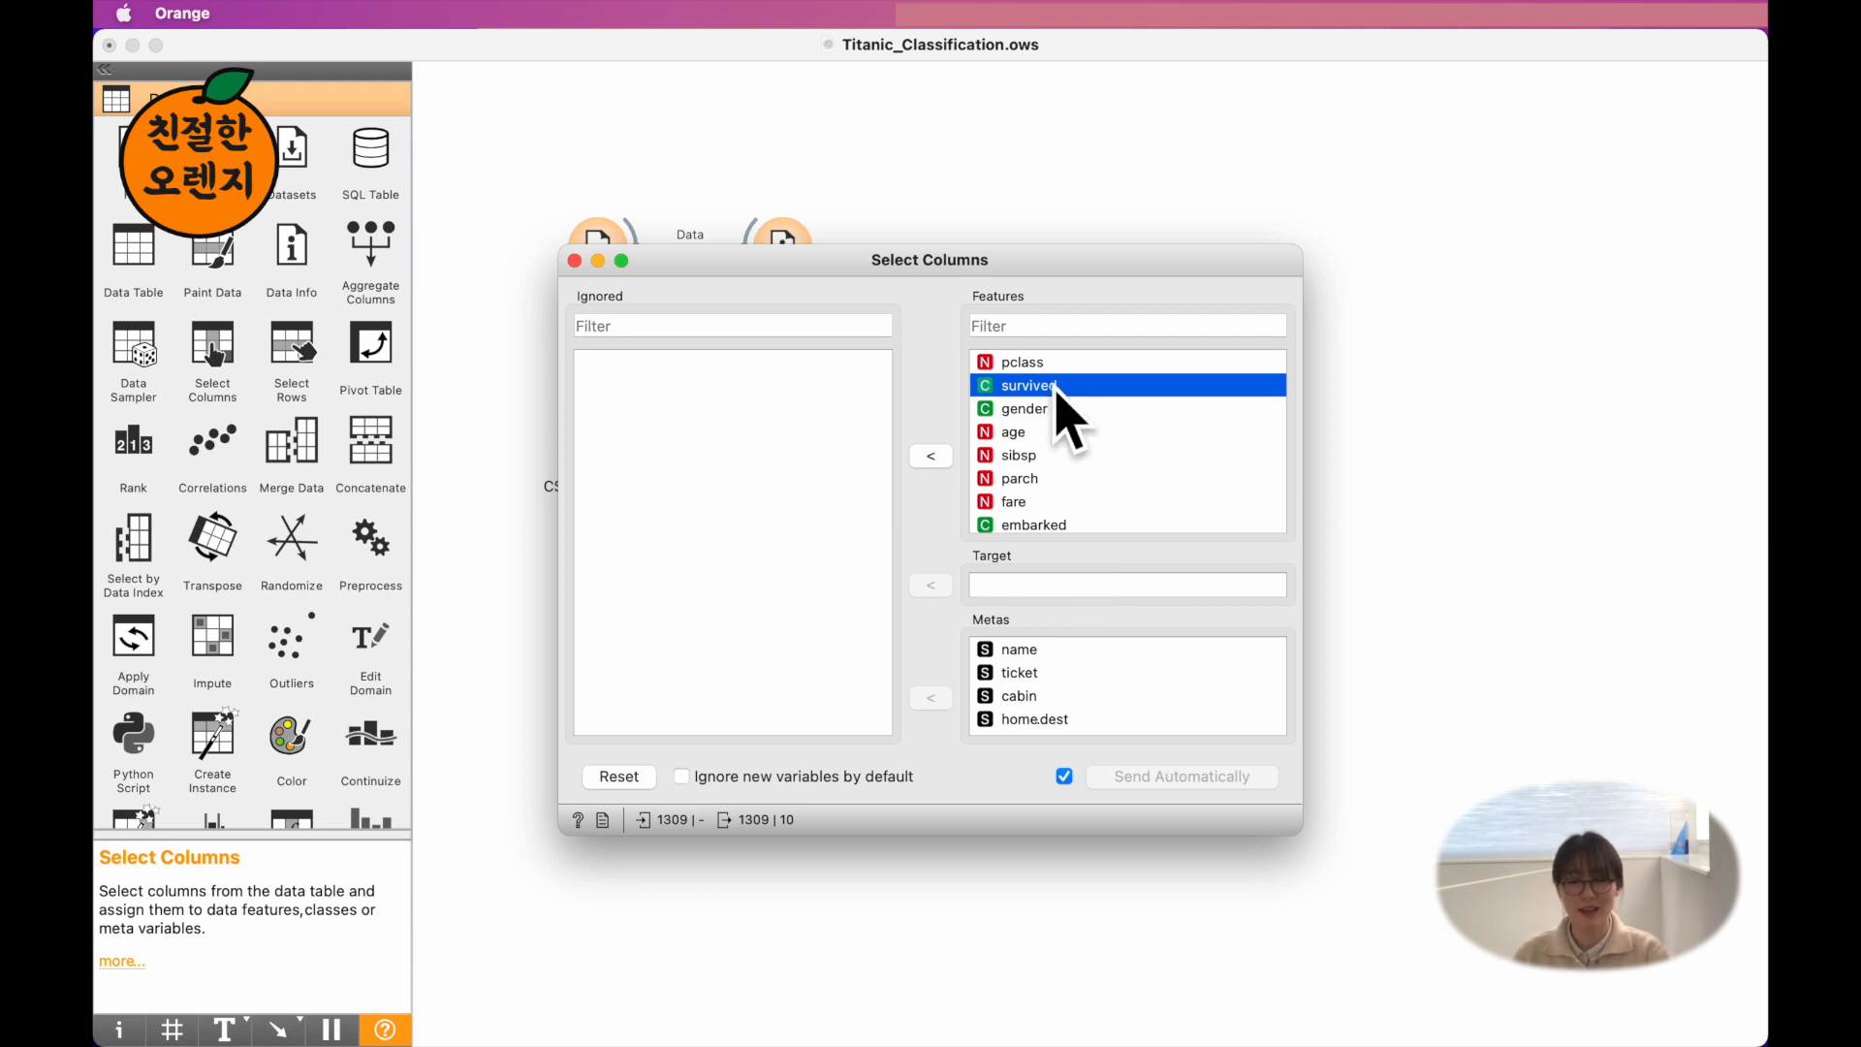
mouse_move(1056, 388)
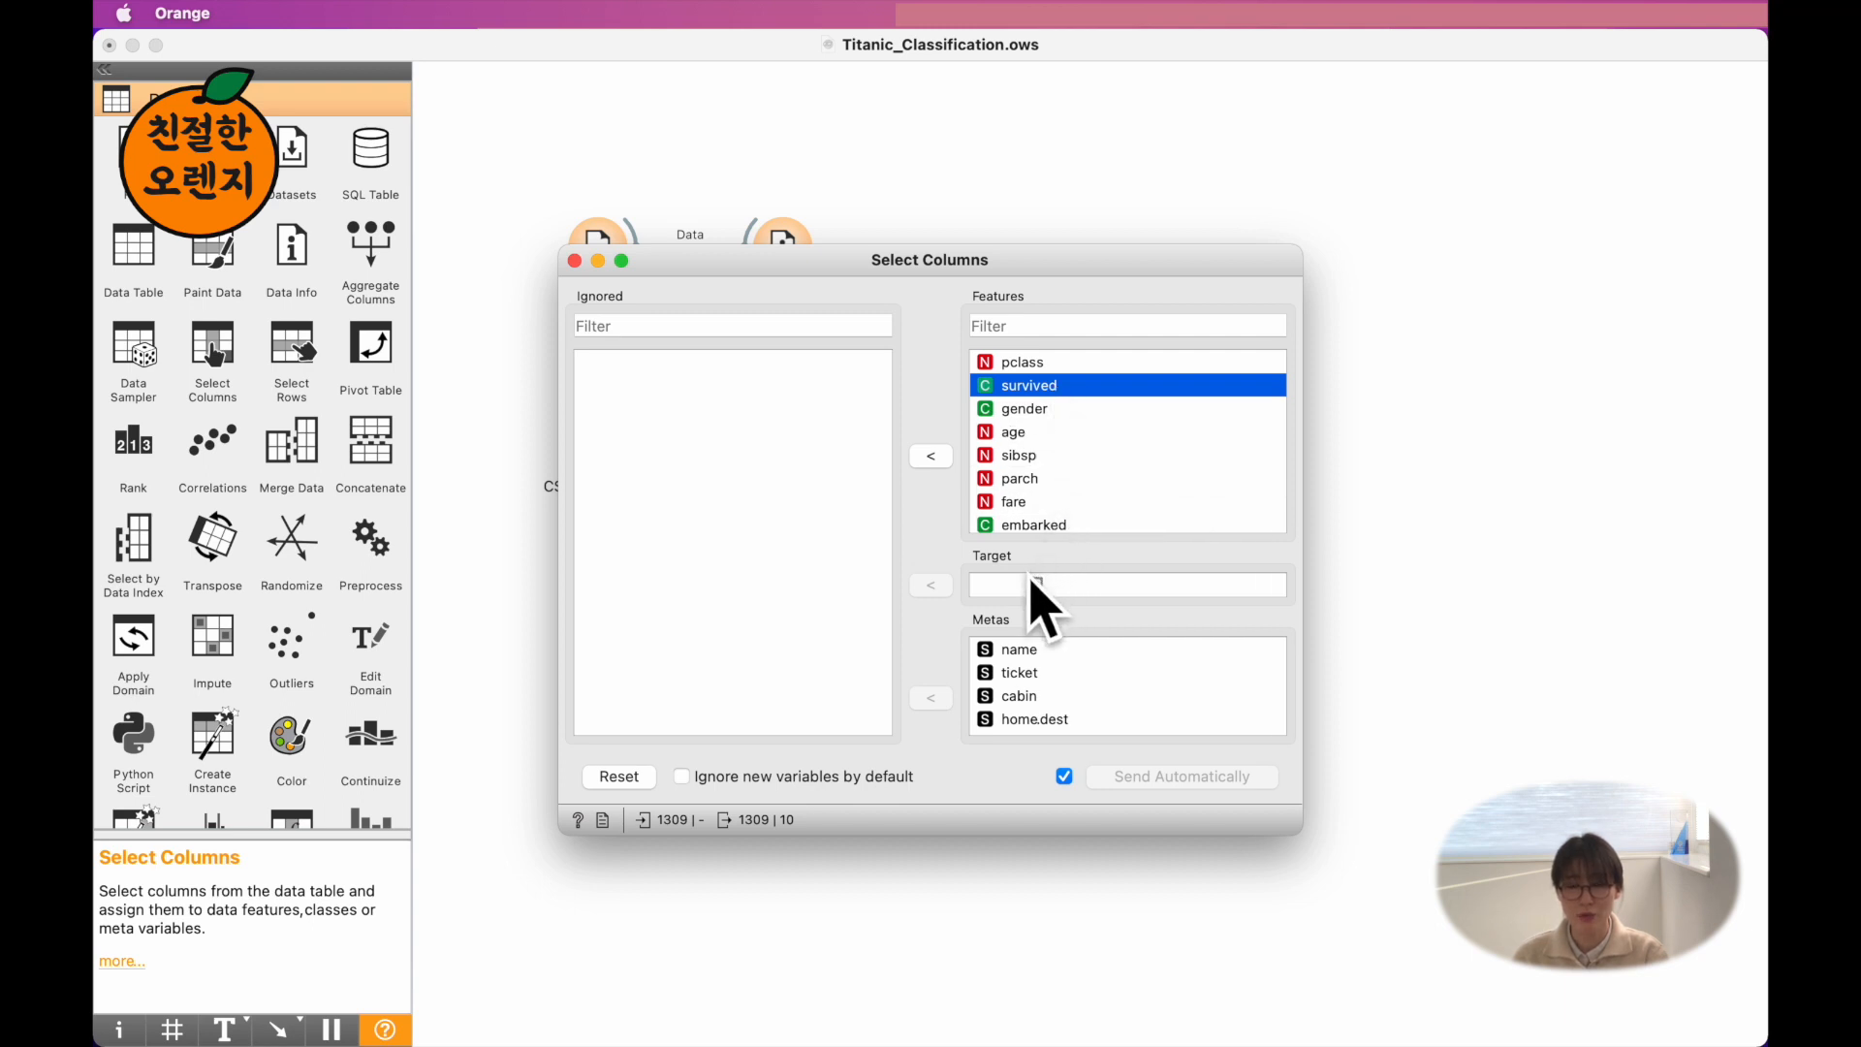
drag(1031, 582, 1032, 582)
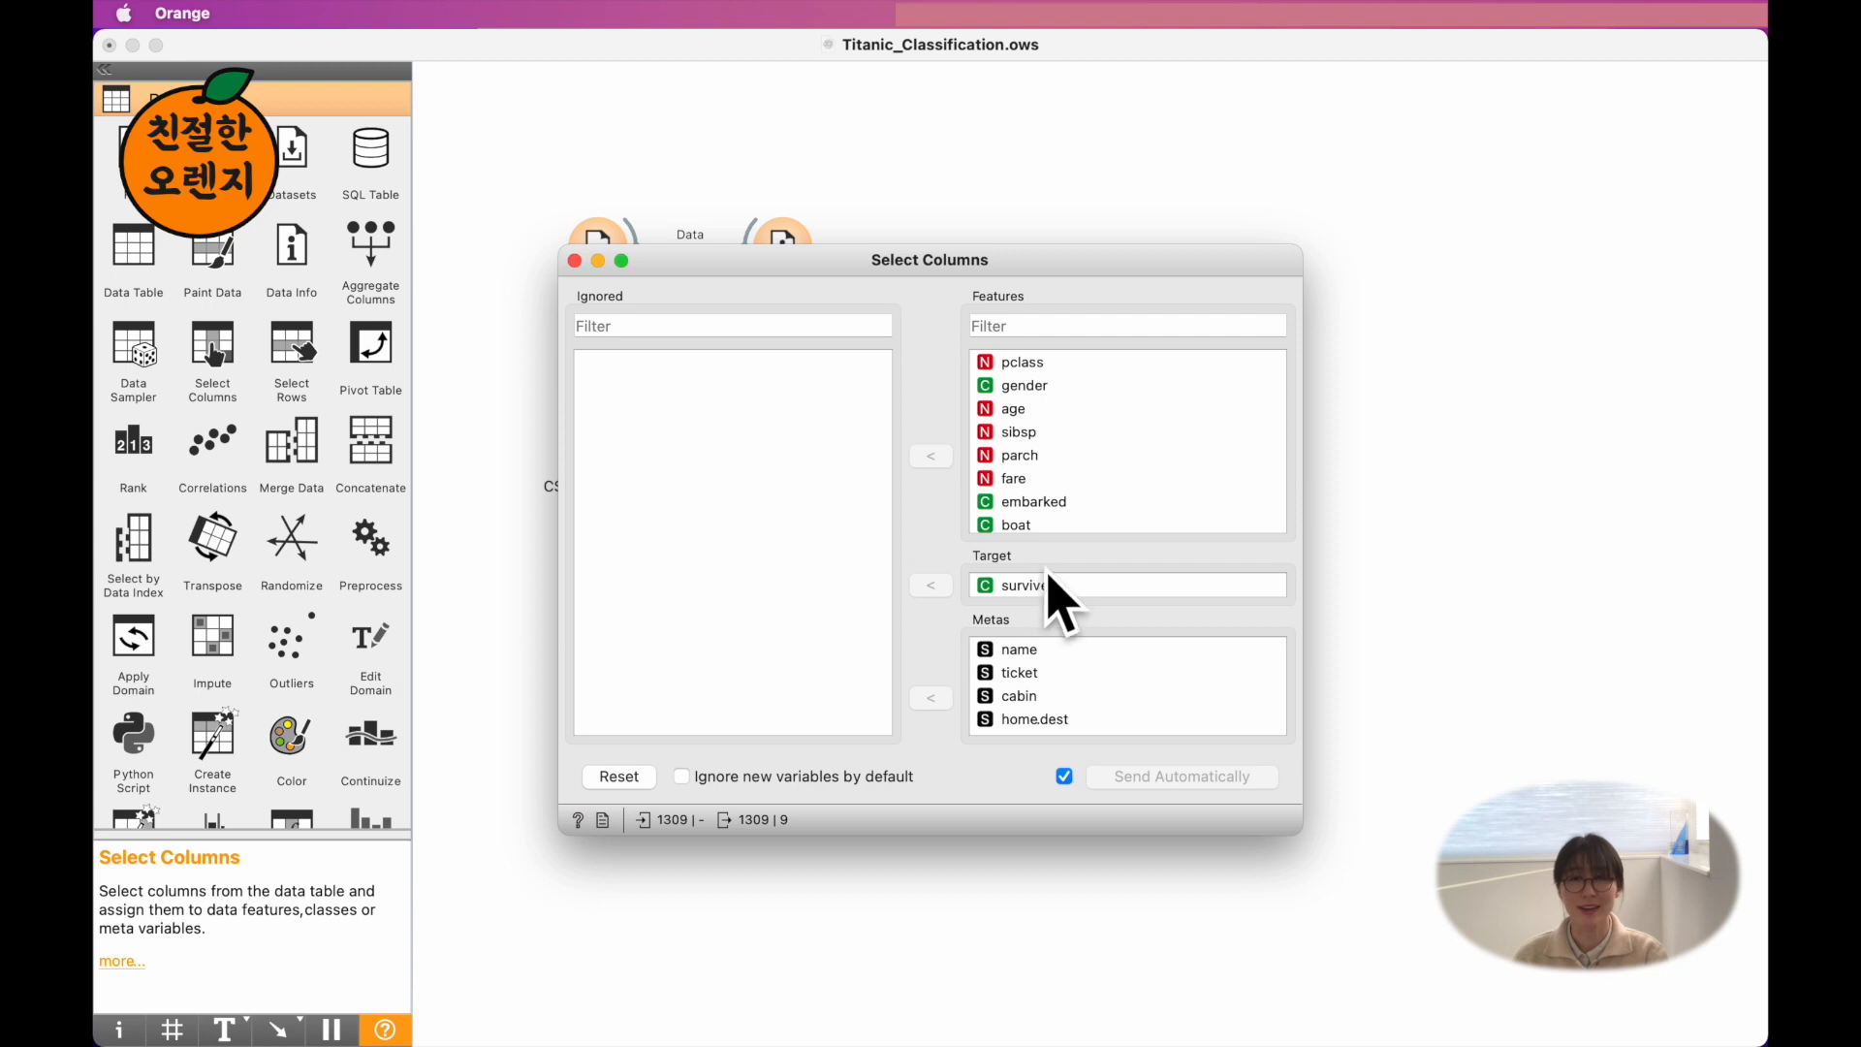
click(1103, 574)
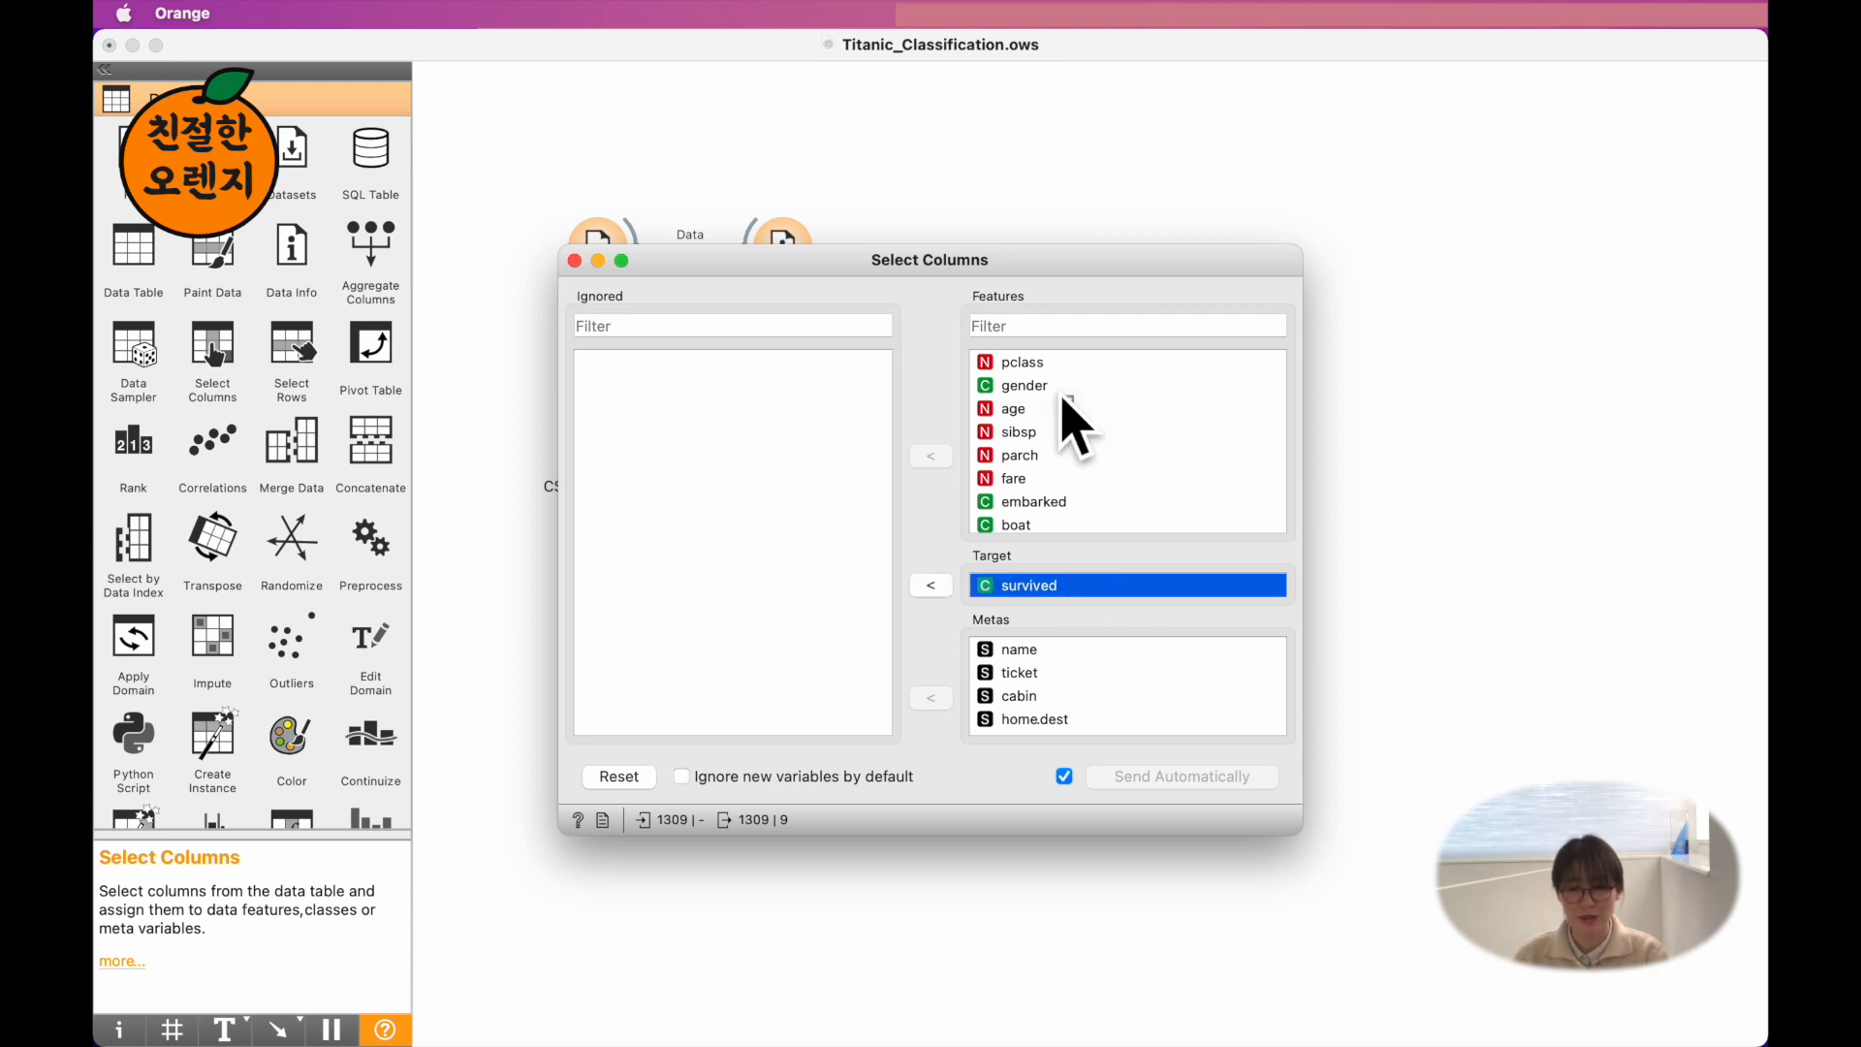
drag(1051, 388, 1054, 392)
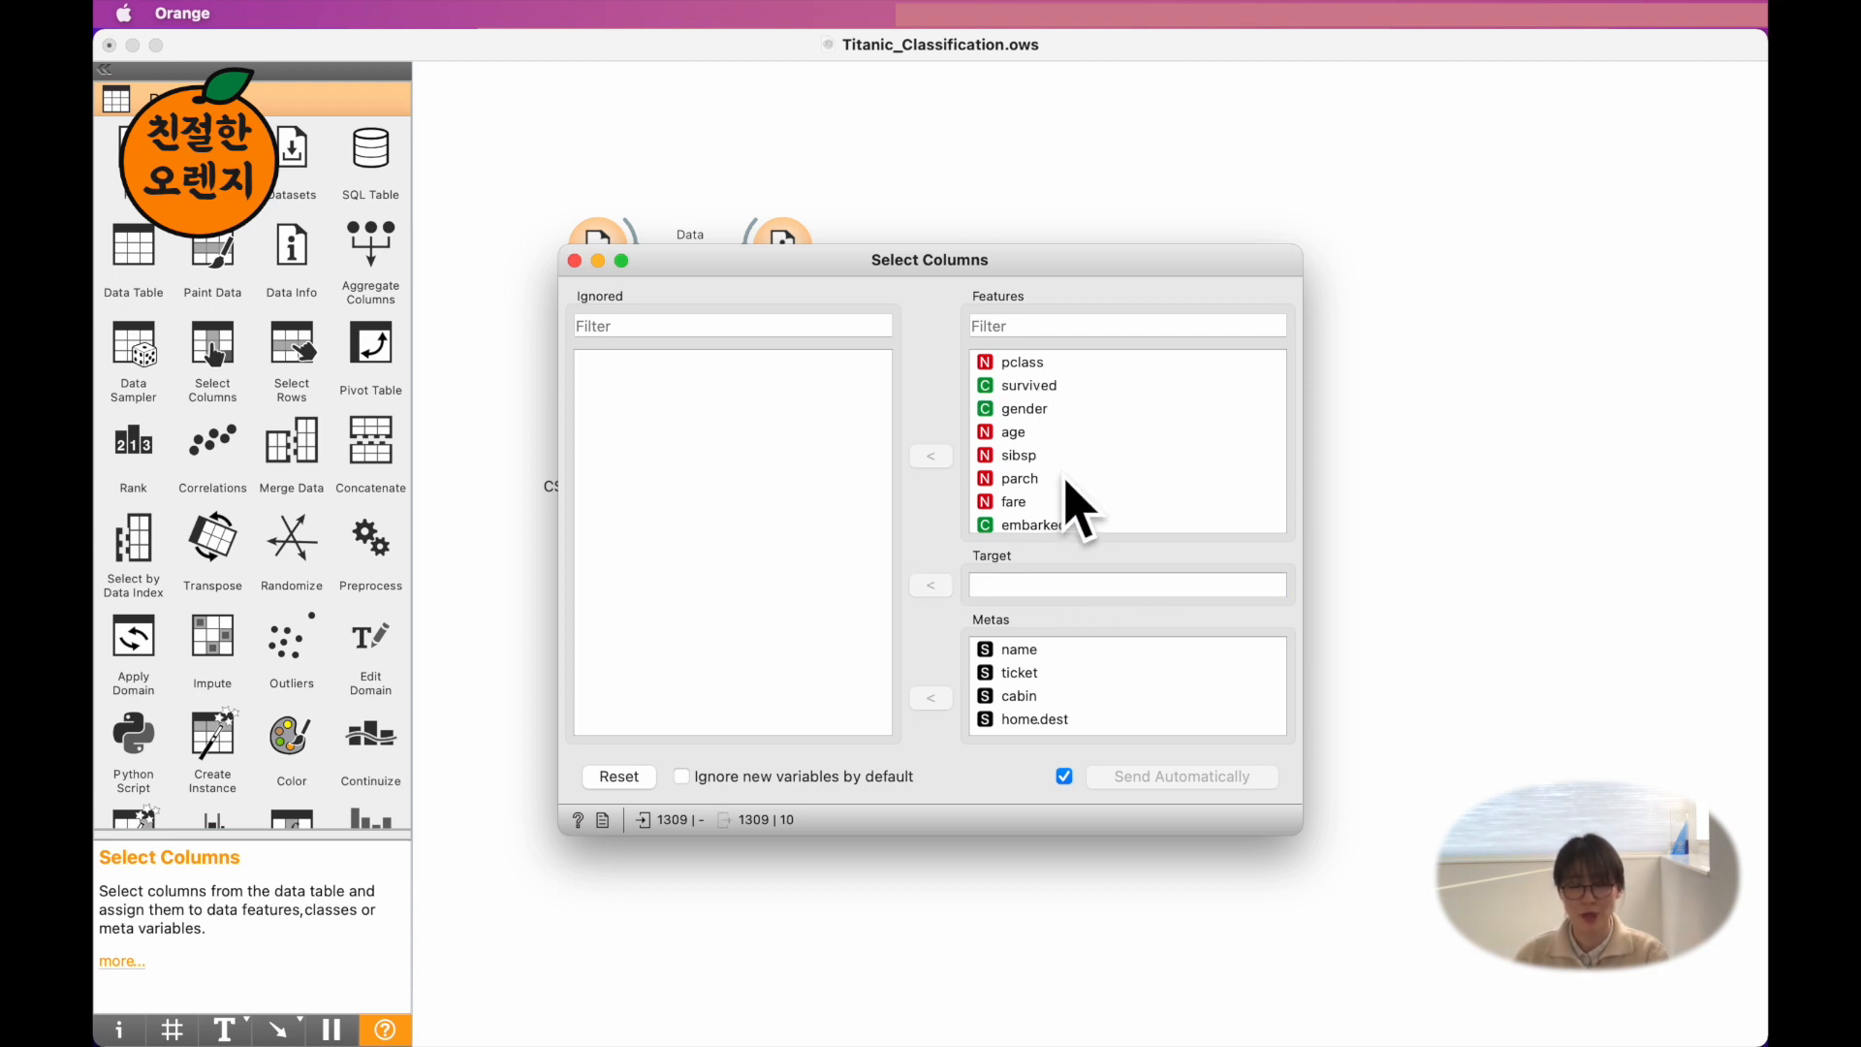
- Move the survived variable to Ignored and from there assign it as the Target
click(1045, 385)
click(931, 455)
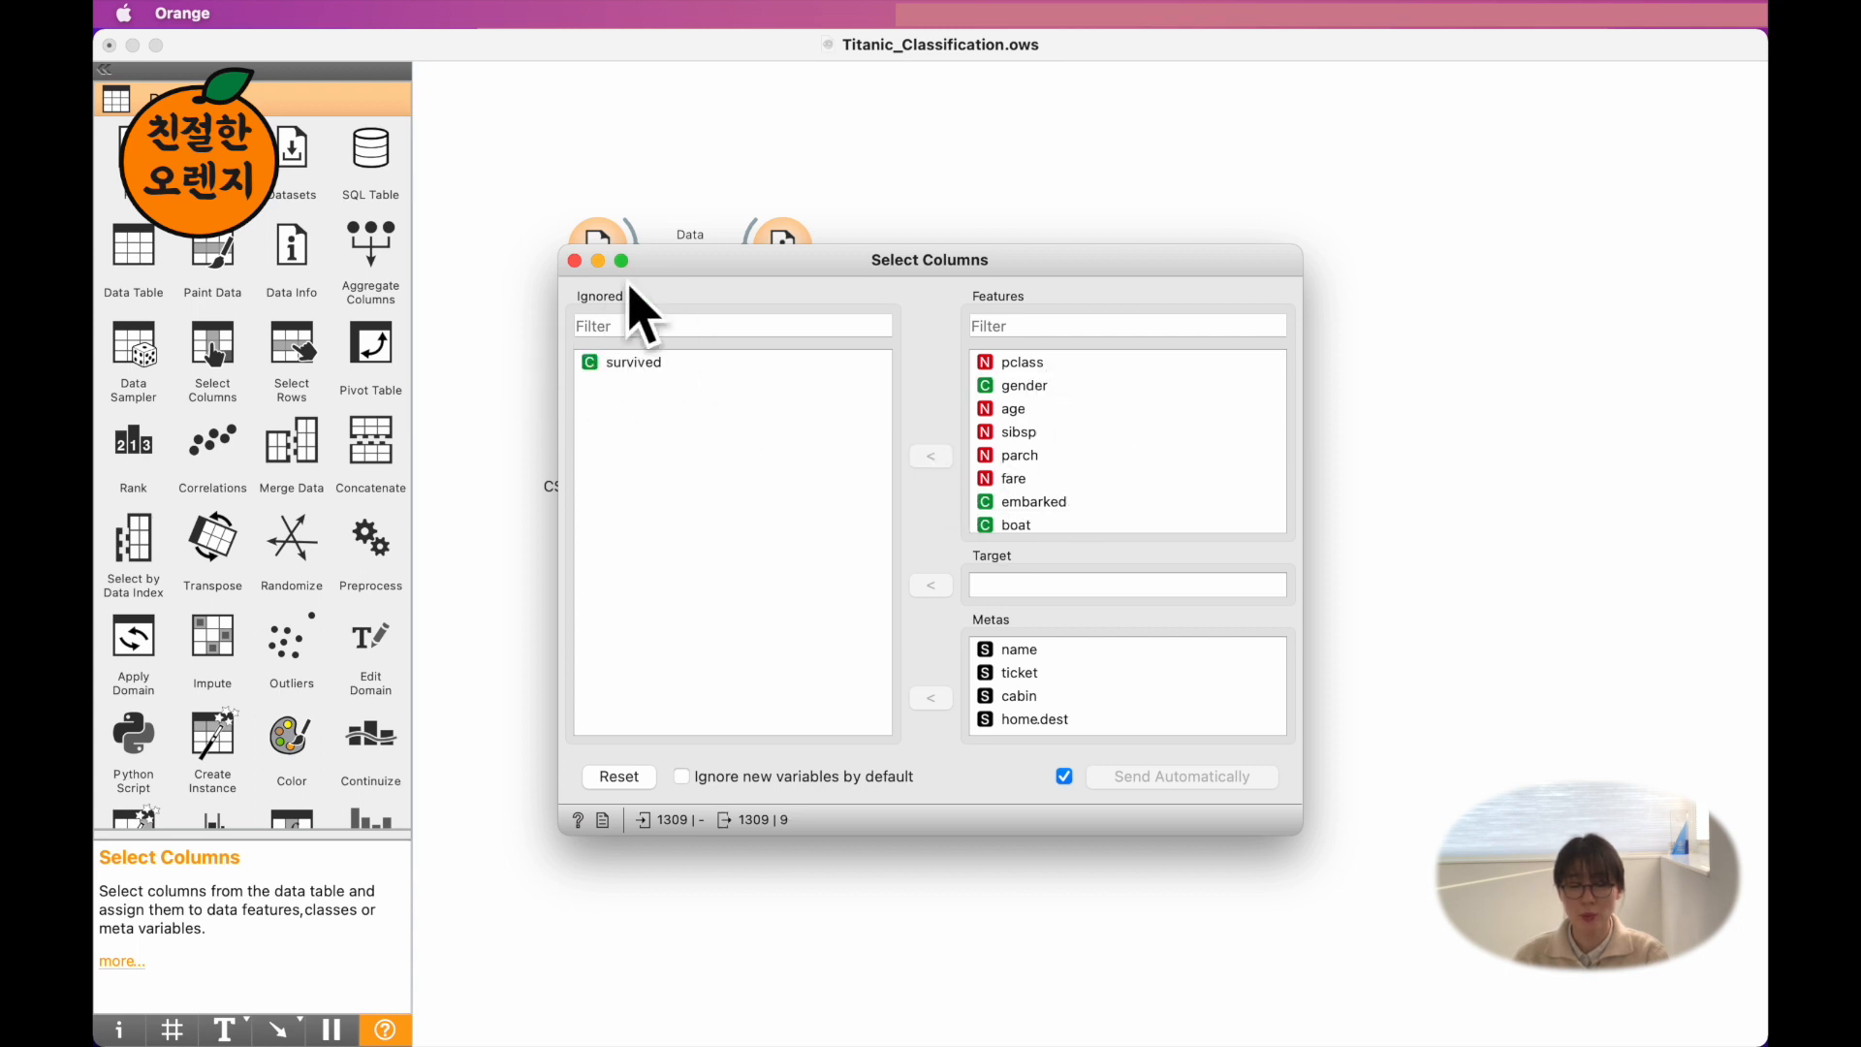
click(635, 369)
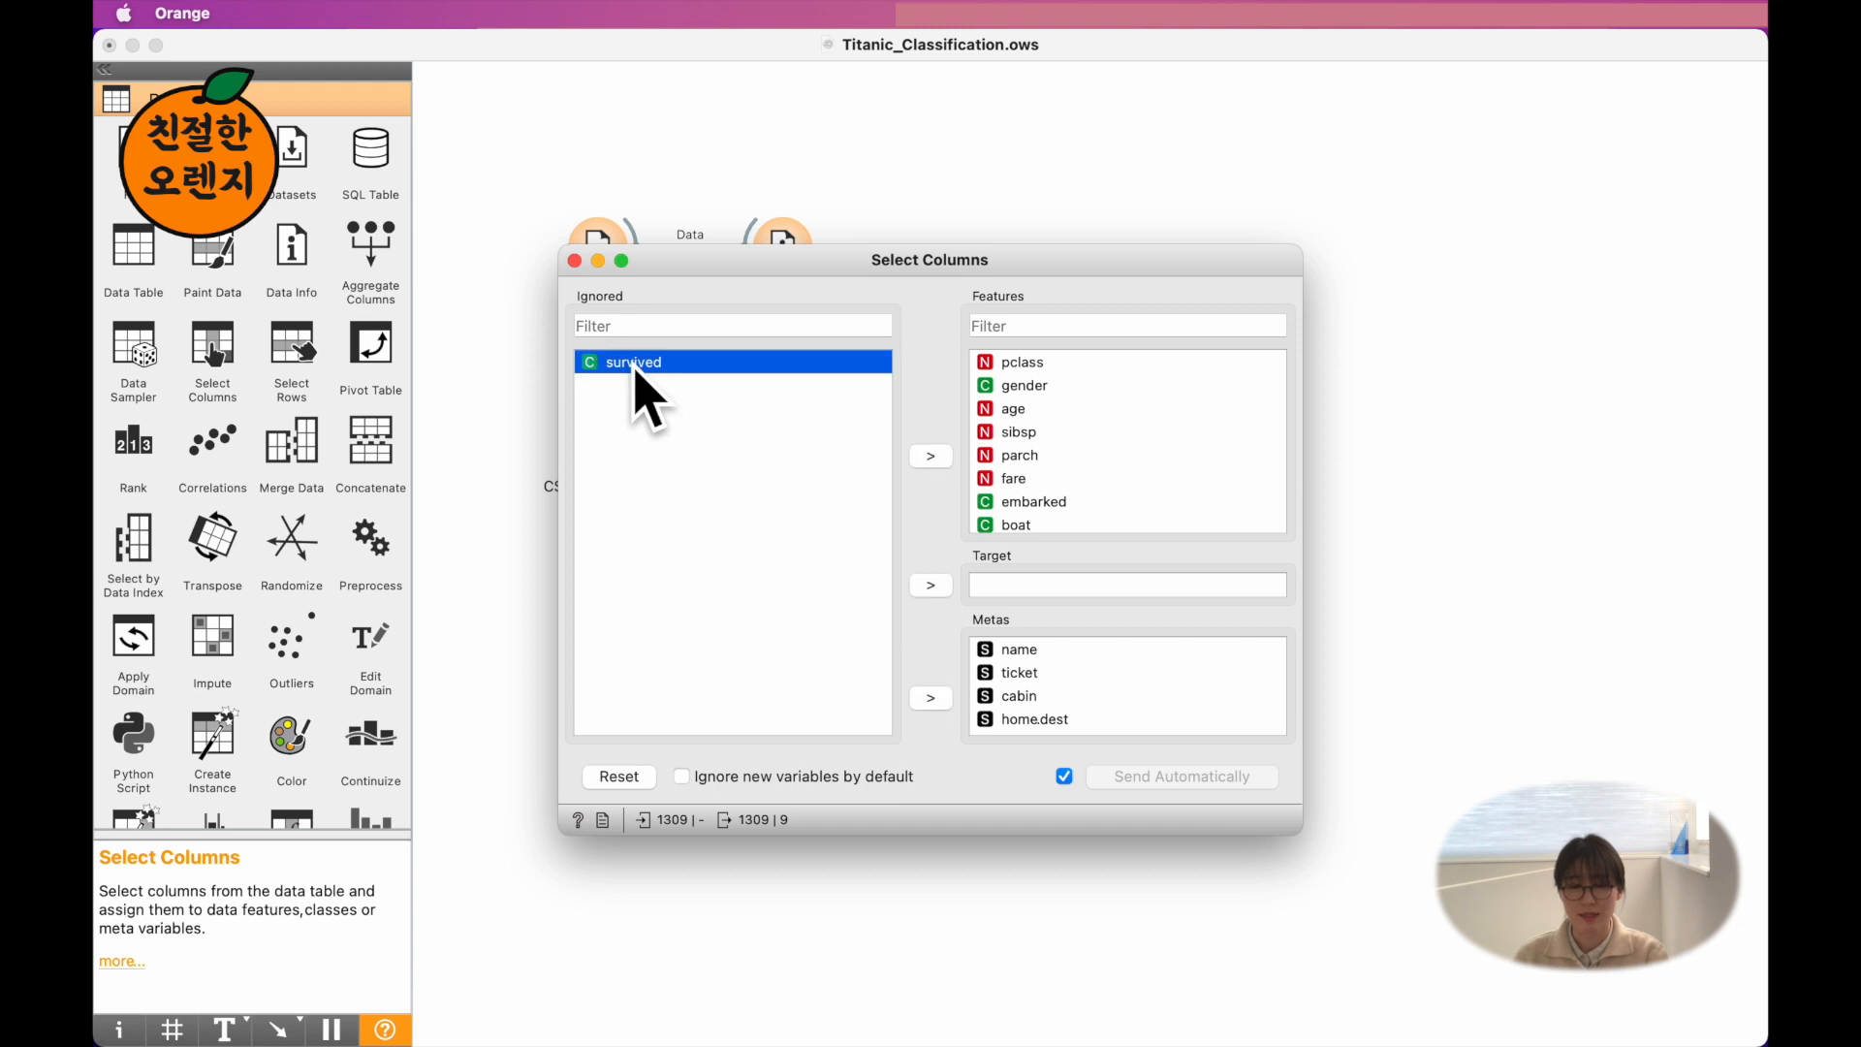
click(931, 586)
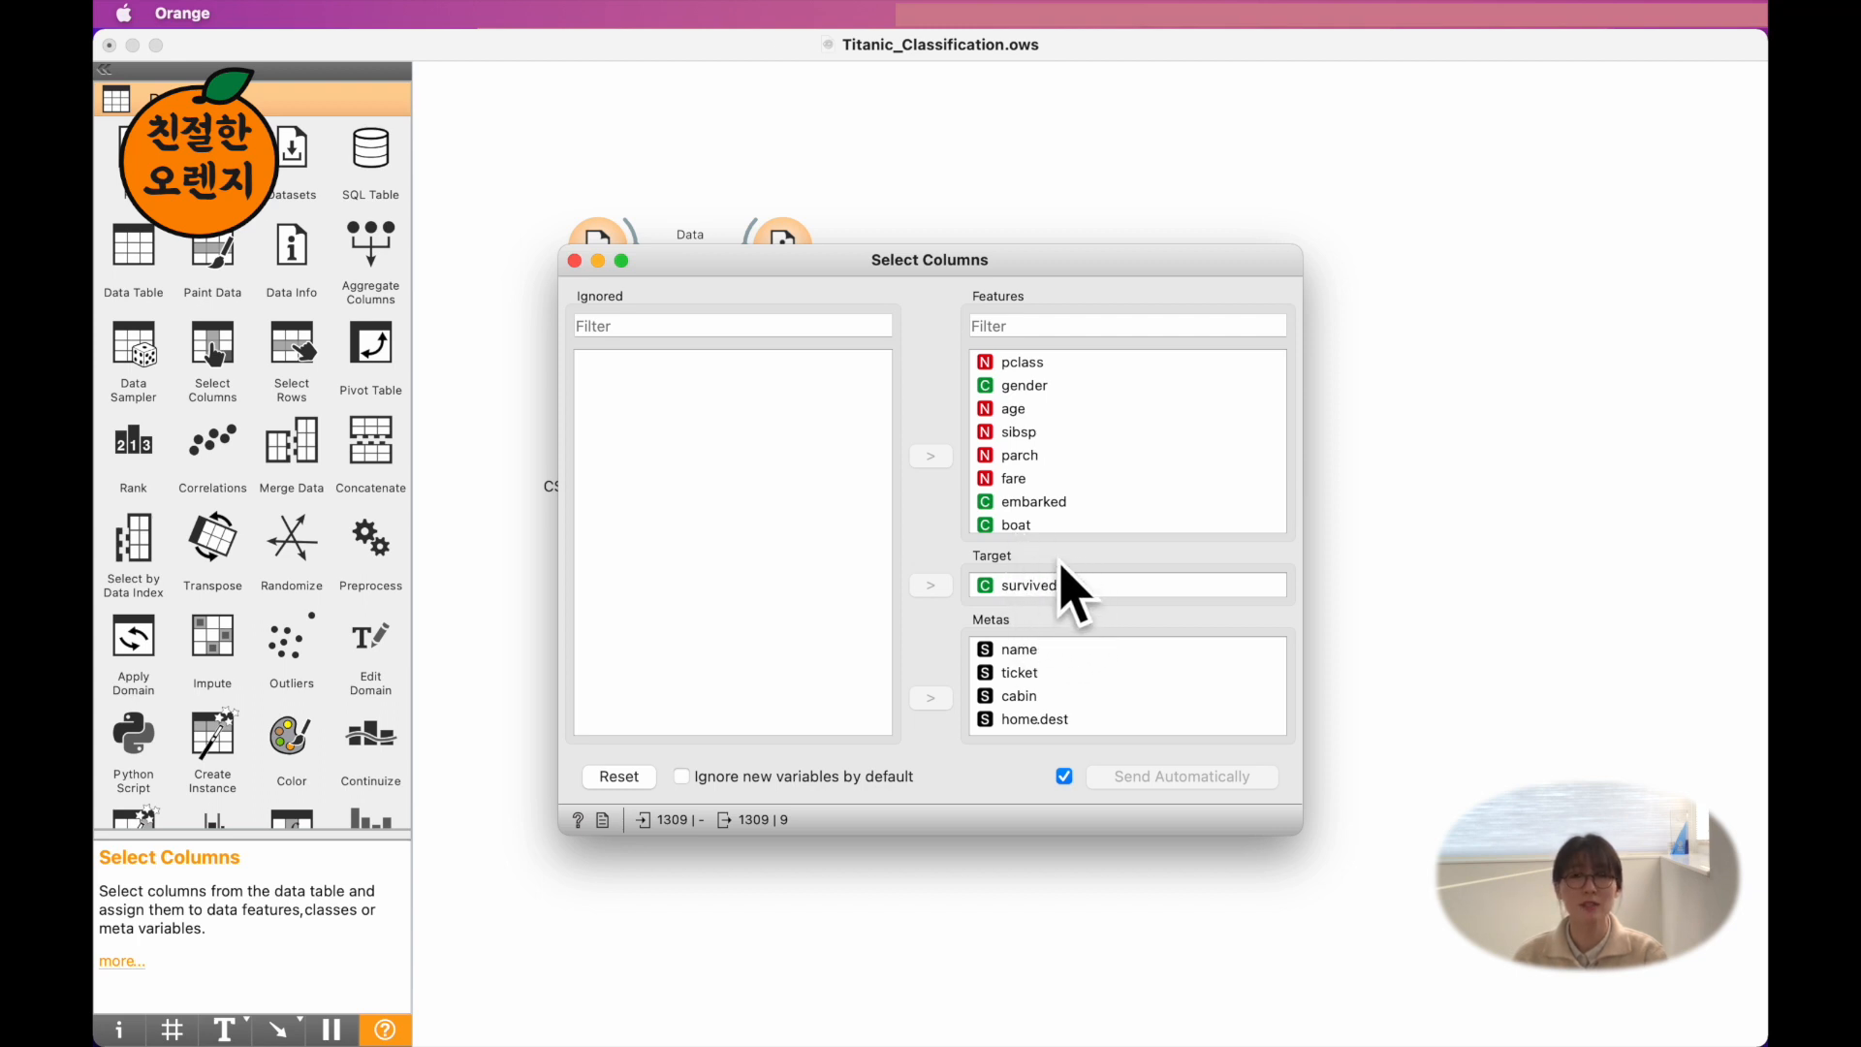
mouse_move(1047, 591)
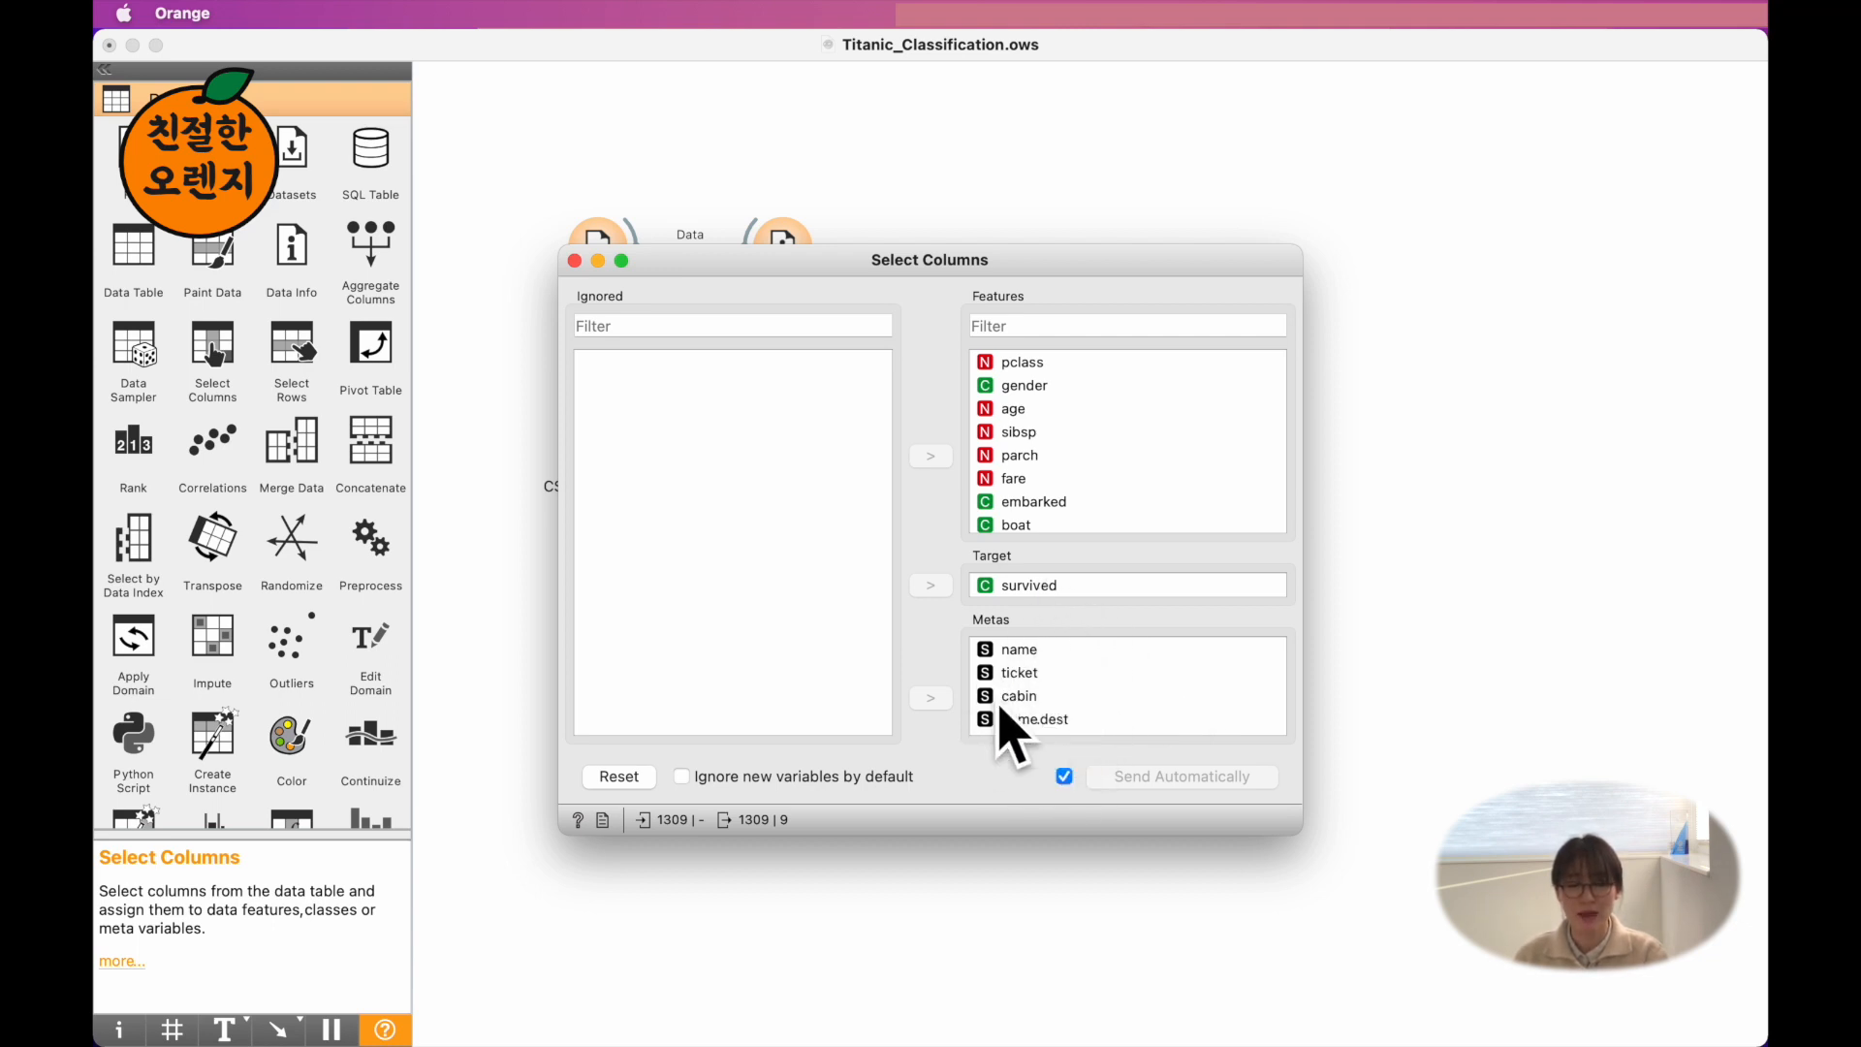
- Move the meta variables name, ticket, cabin and home.dest to Ignored
click(1083, 652)
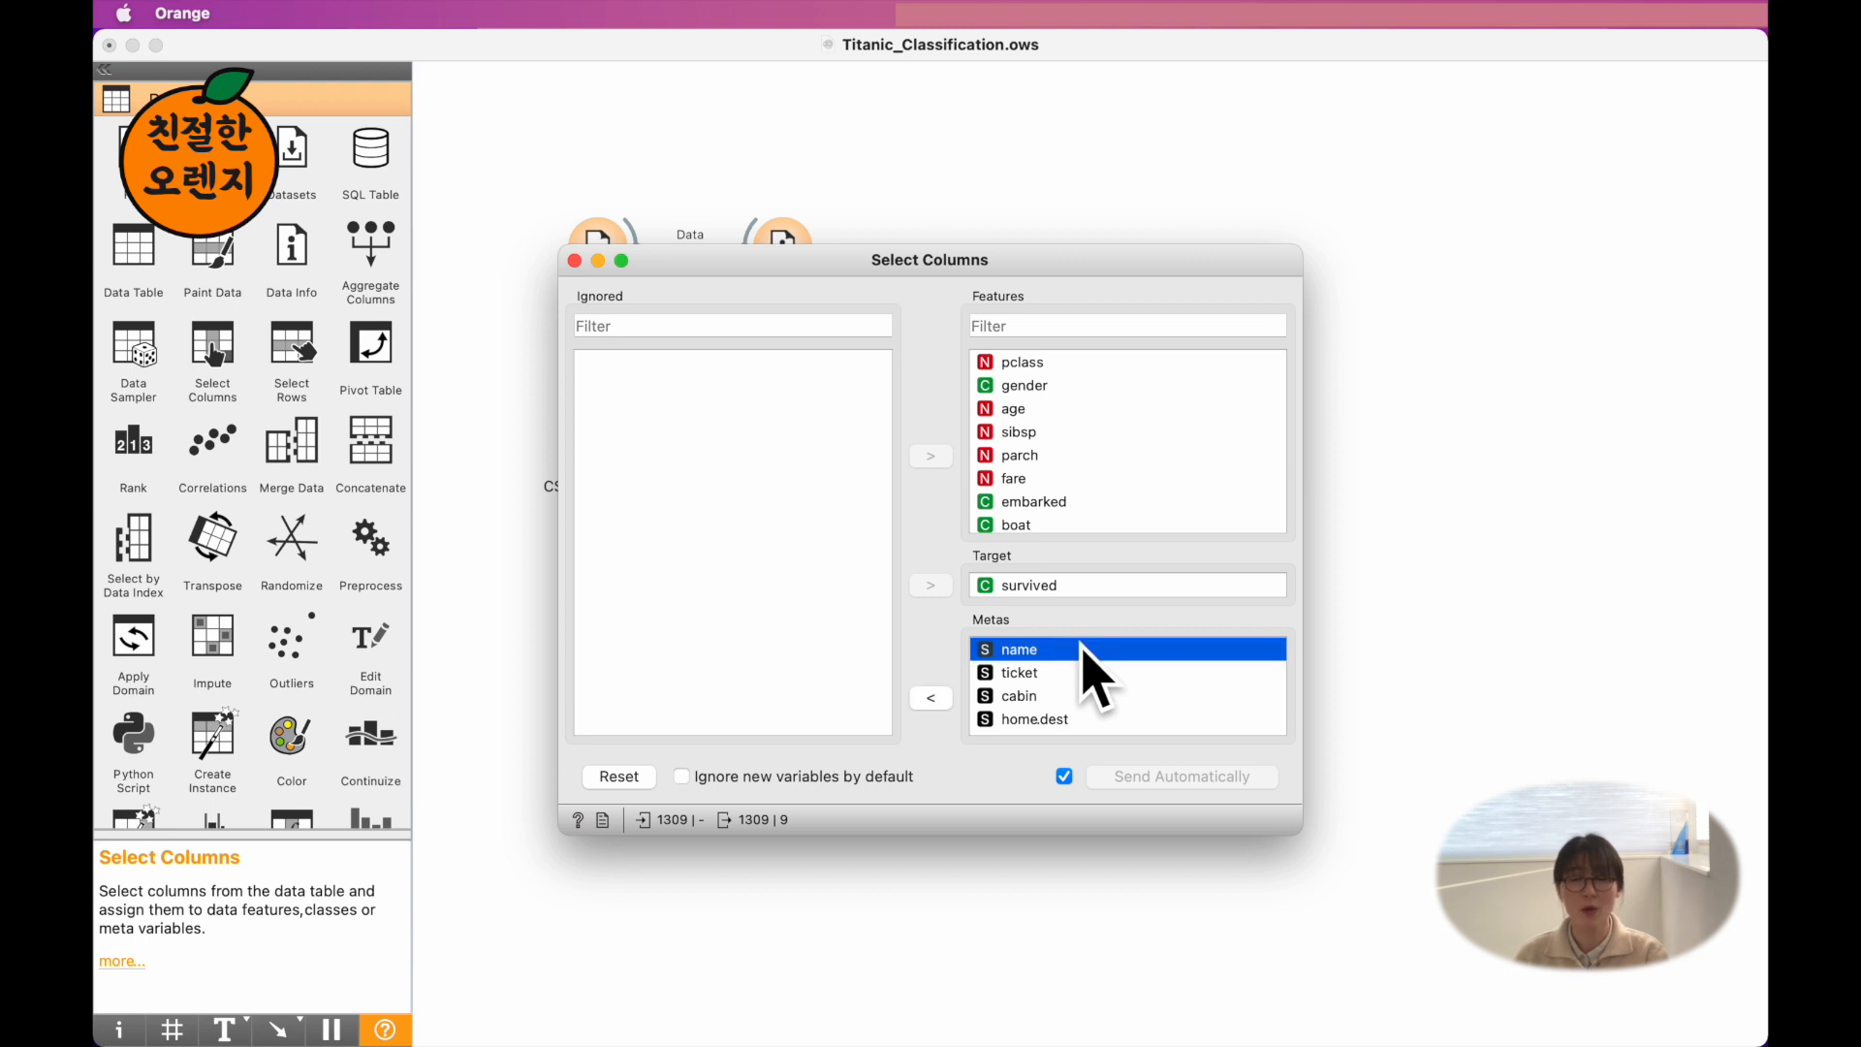
click(931, 698)
click(1013, 652)
click(932, 698)
click(1017, 651)
click(932, 698)
click(1013, 672)
click(932, 698)
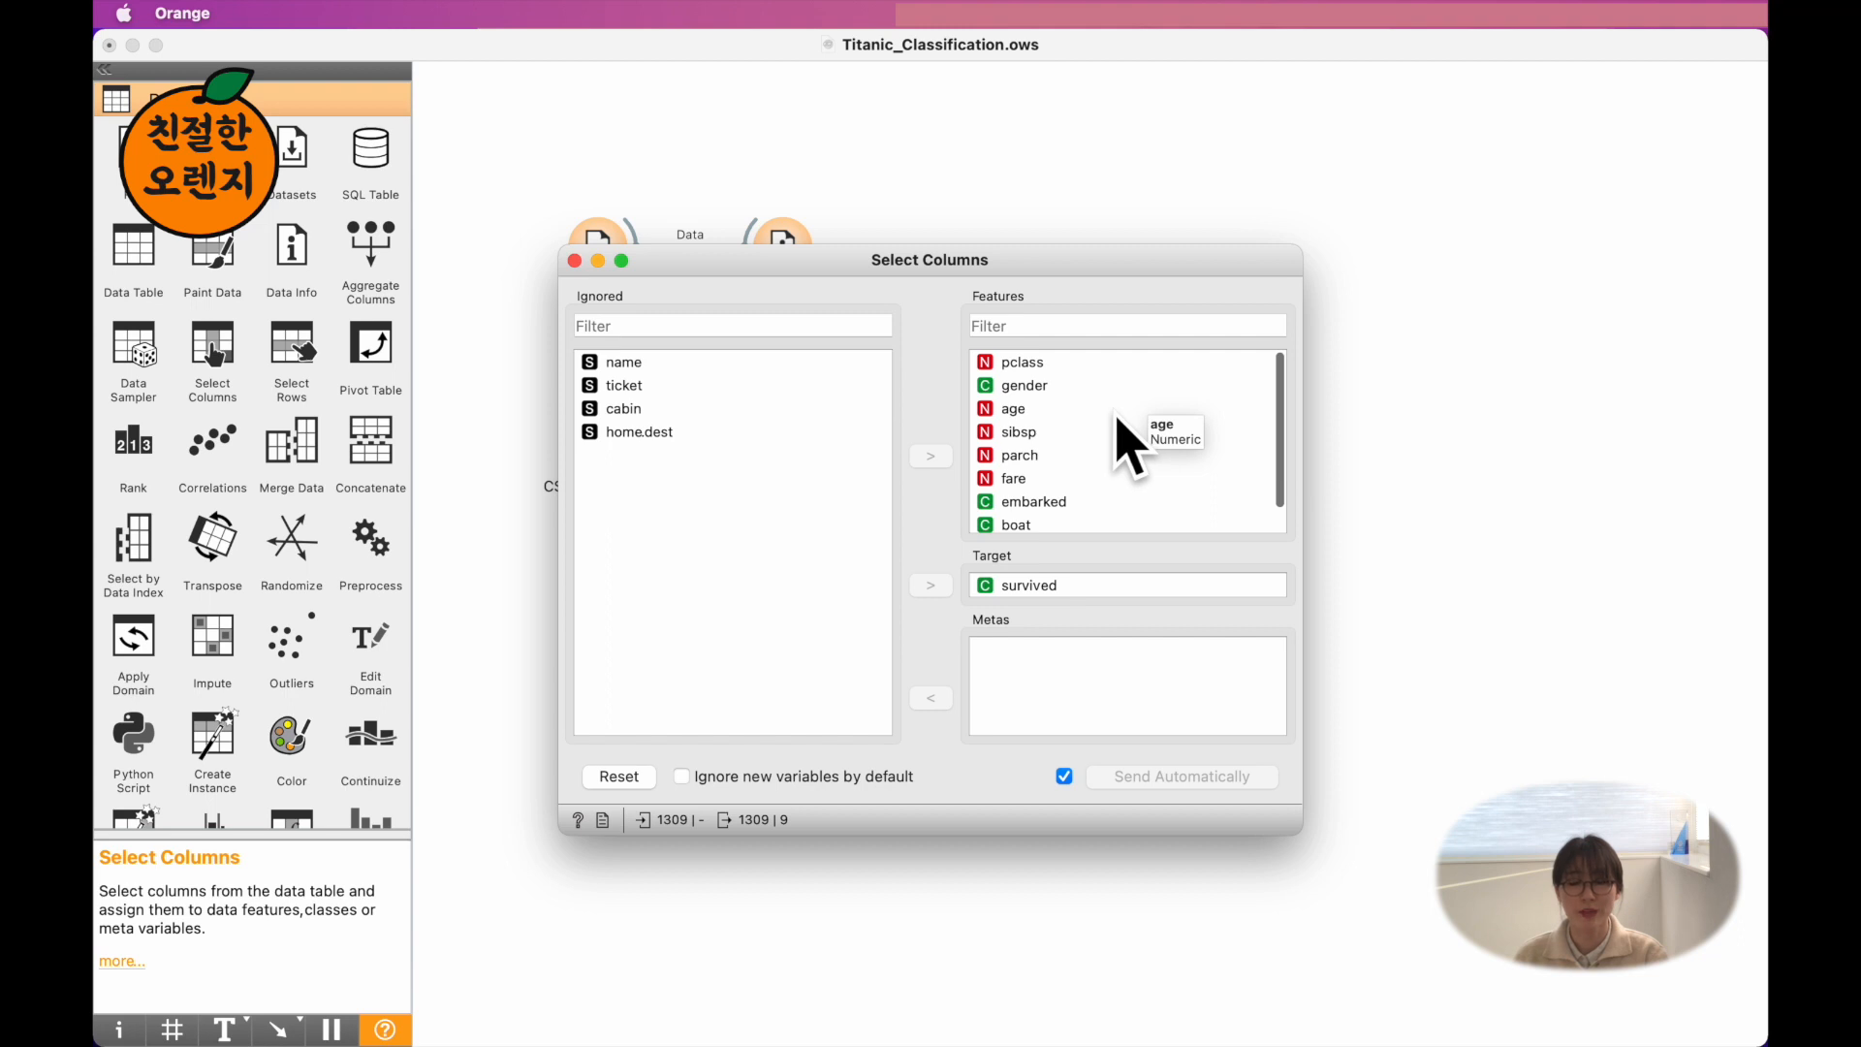
- Review each variable in the Features list, from pclass through body, in Select Columns
scroll(1081, 470, down, 1)
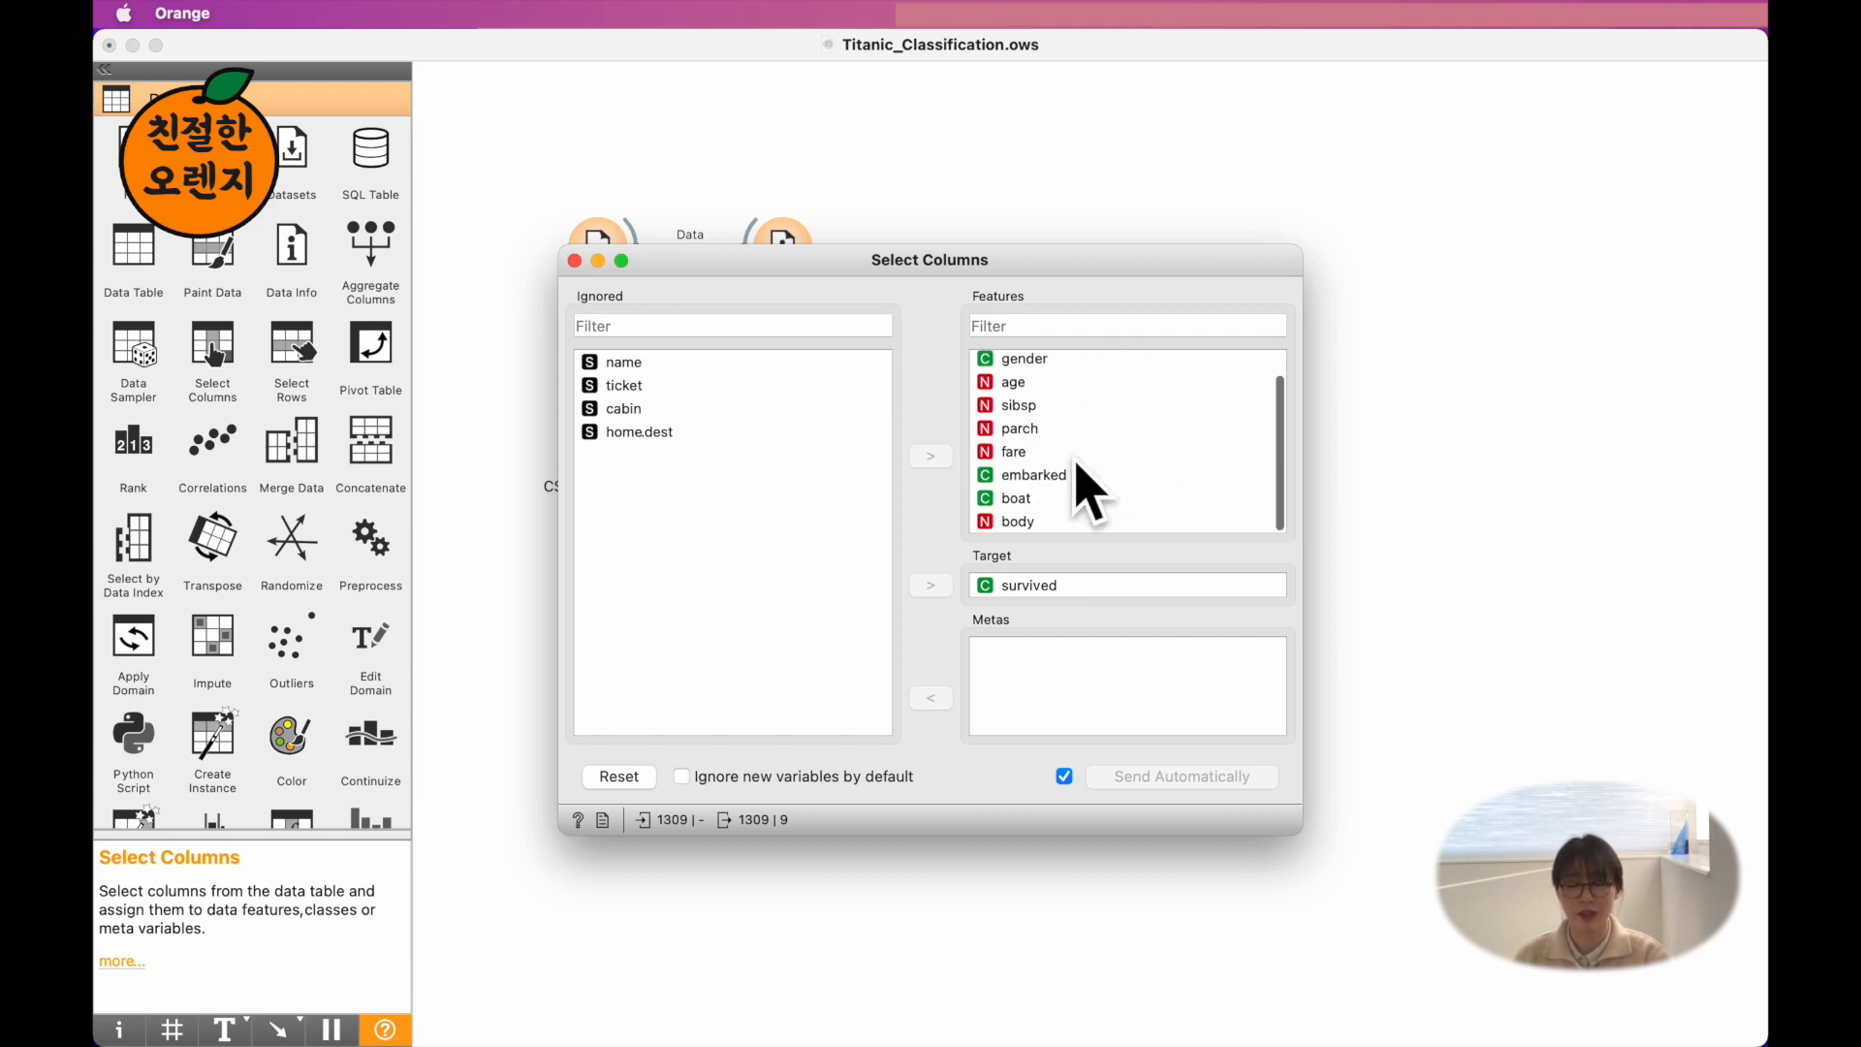
scroll(1076, 463, up, 1)
click(1066, 363)
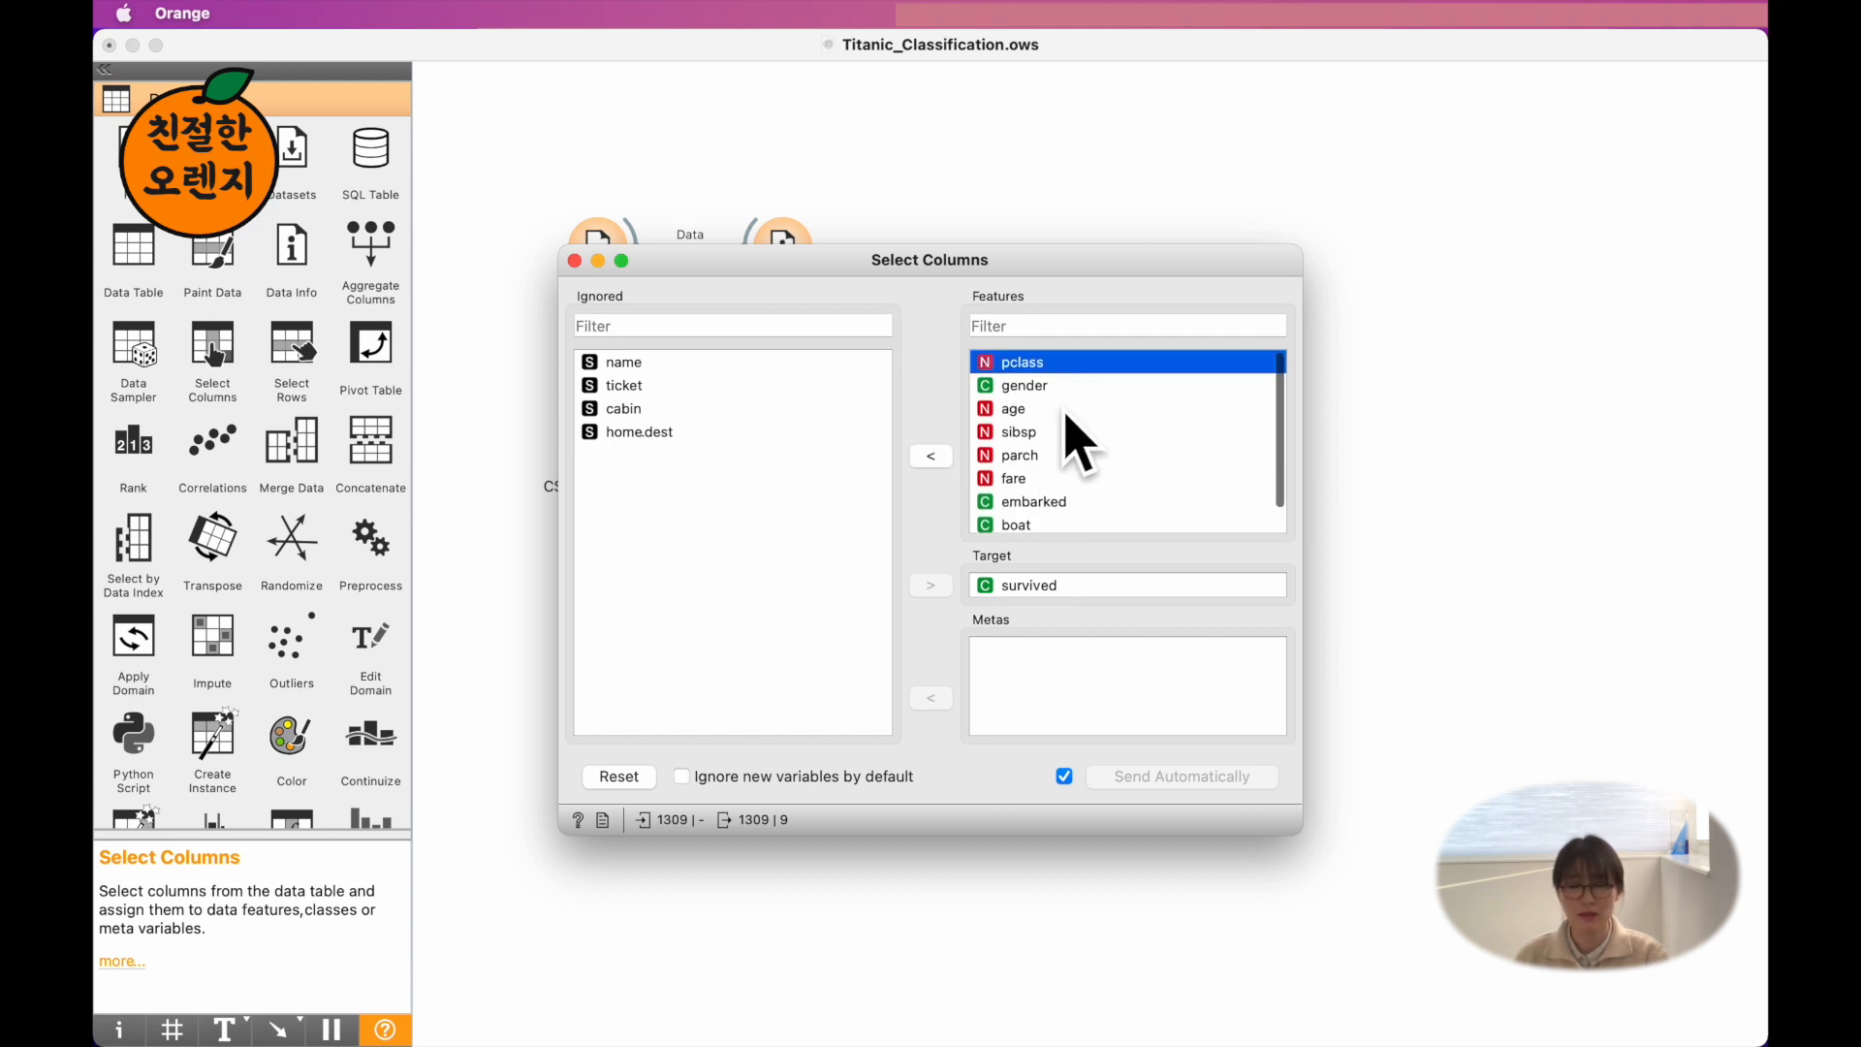
click(1073, 393)
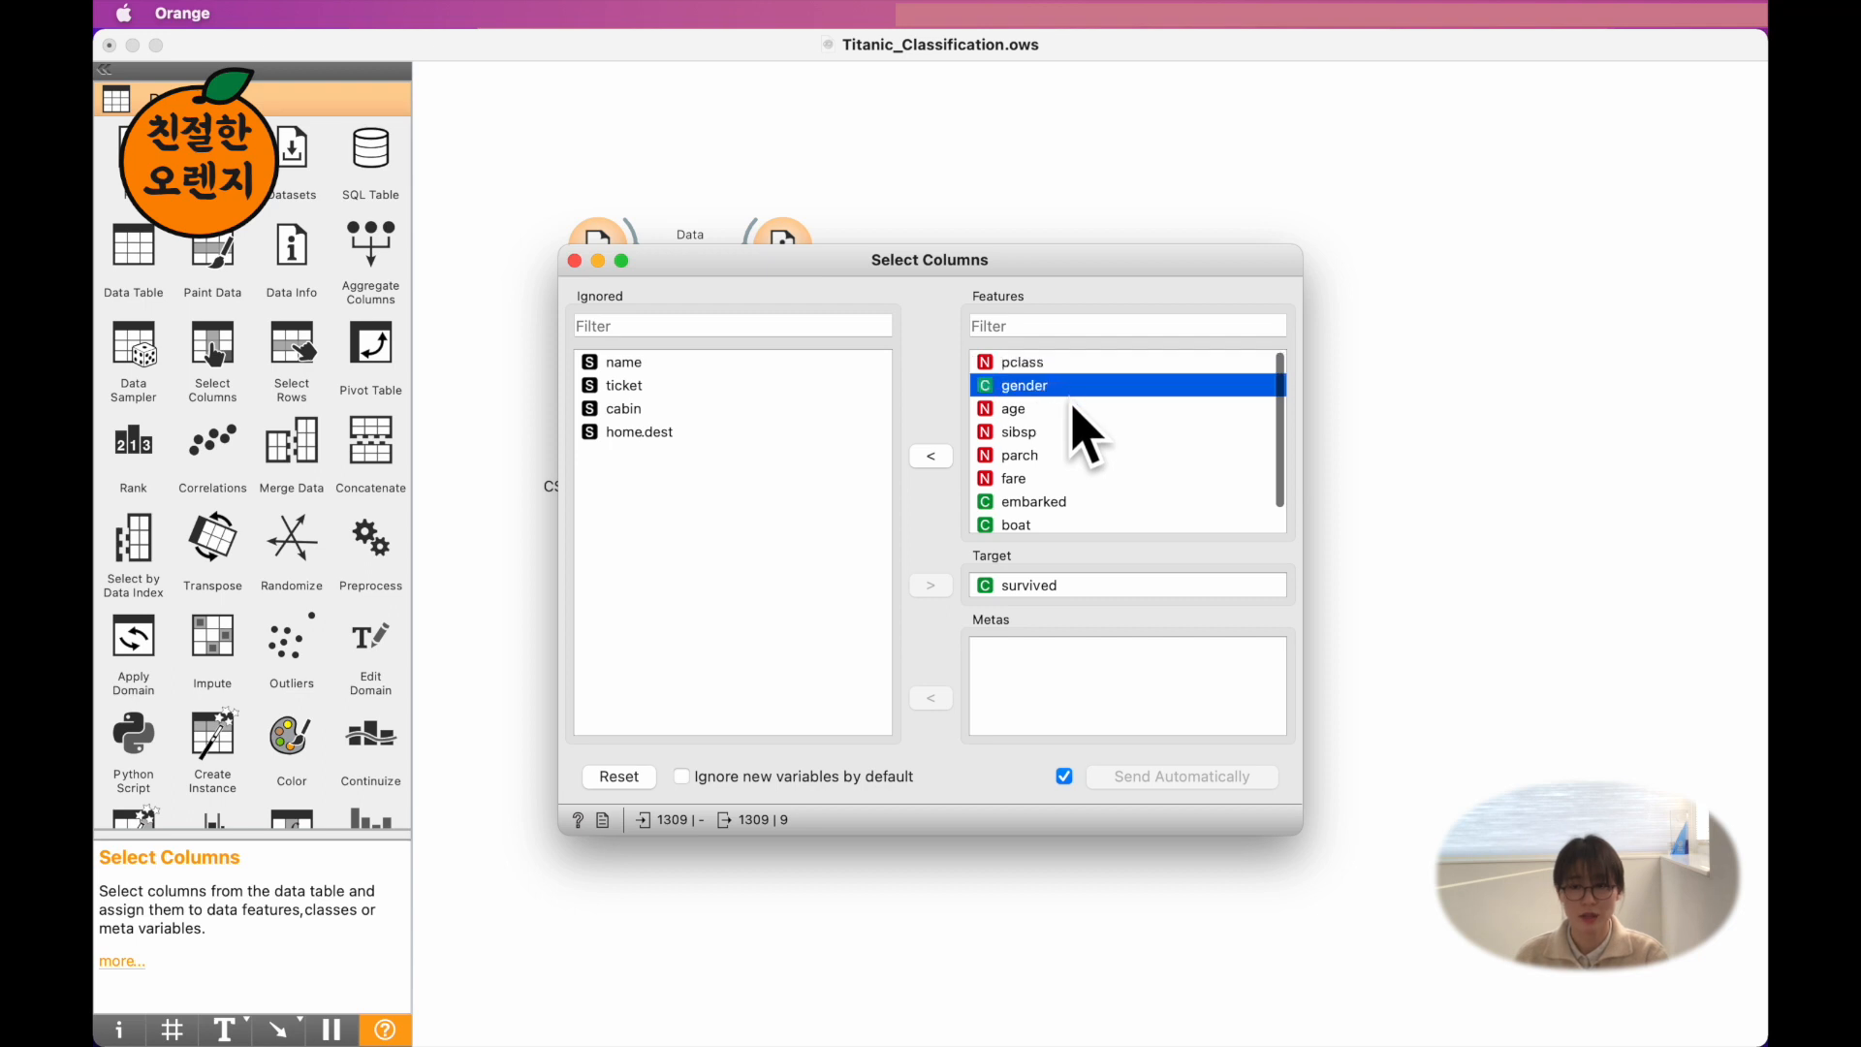
click(1073, 411)
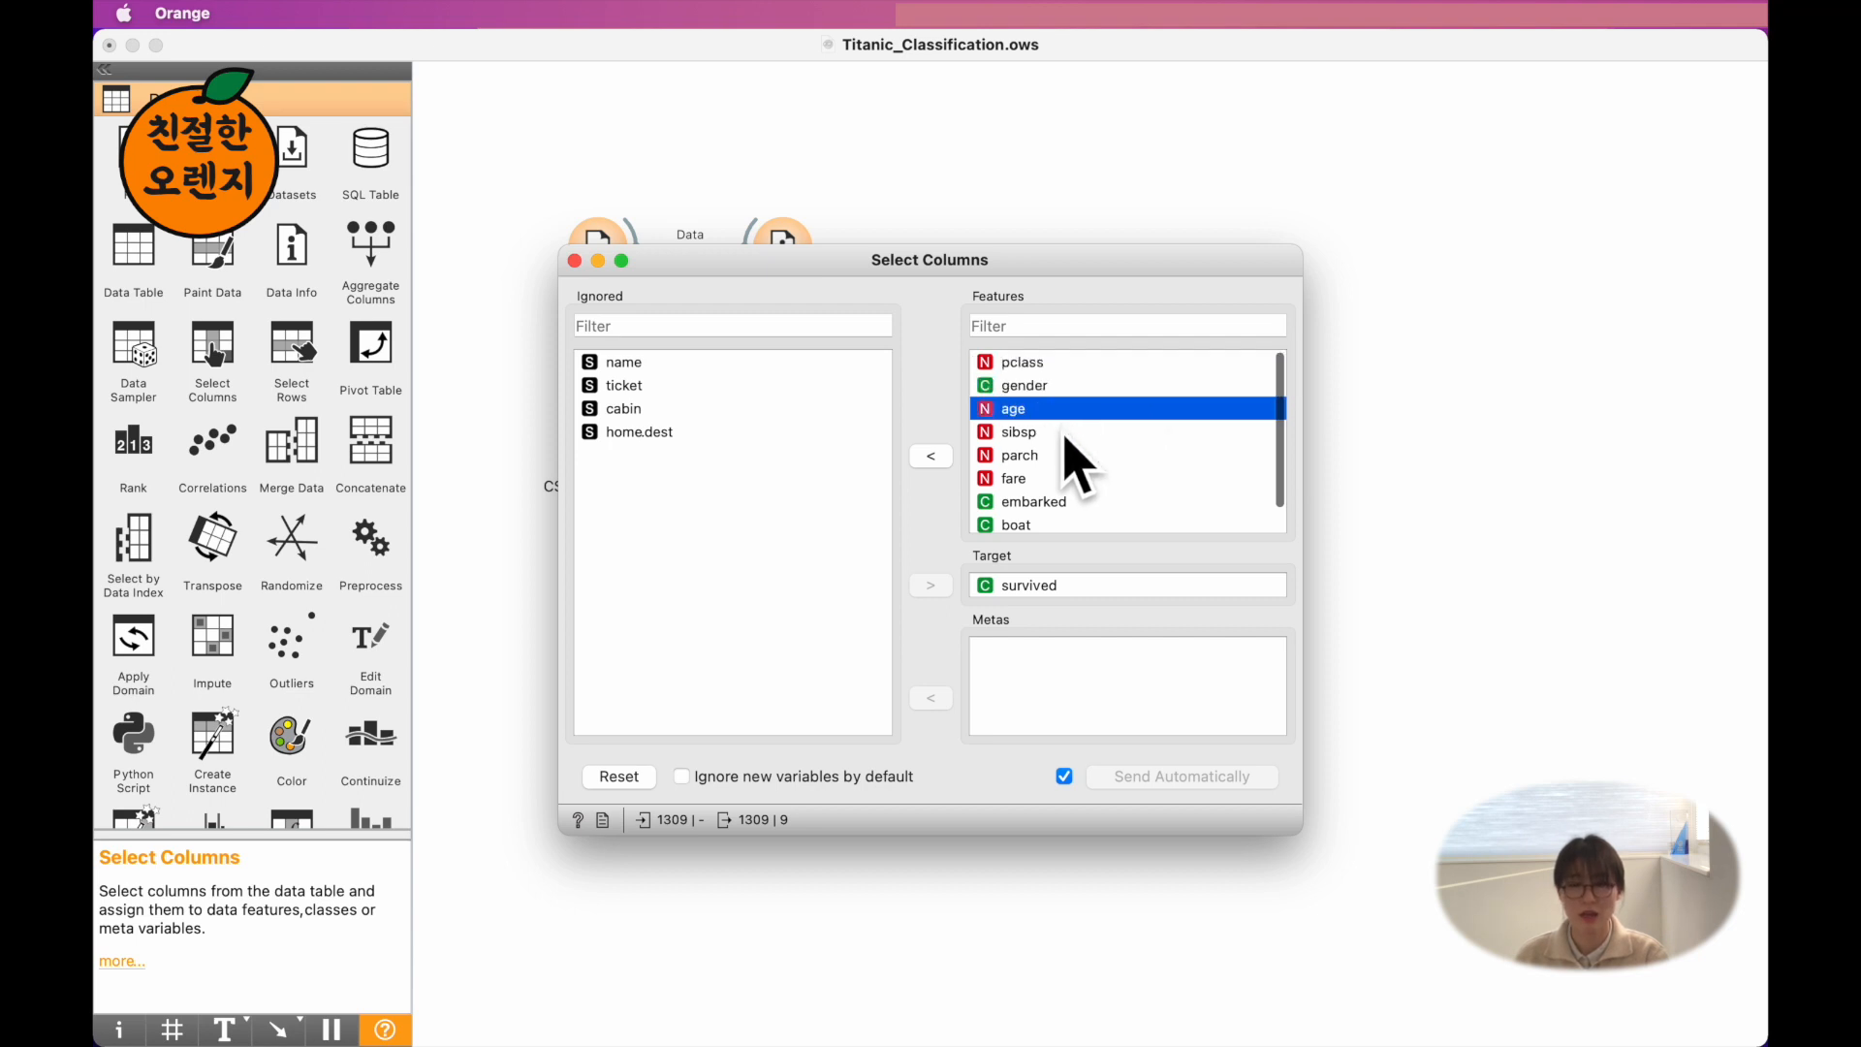
click(1065, 434)
scroll(1085, 473, down, 1)
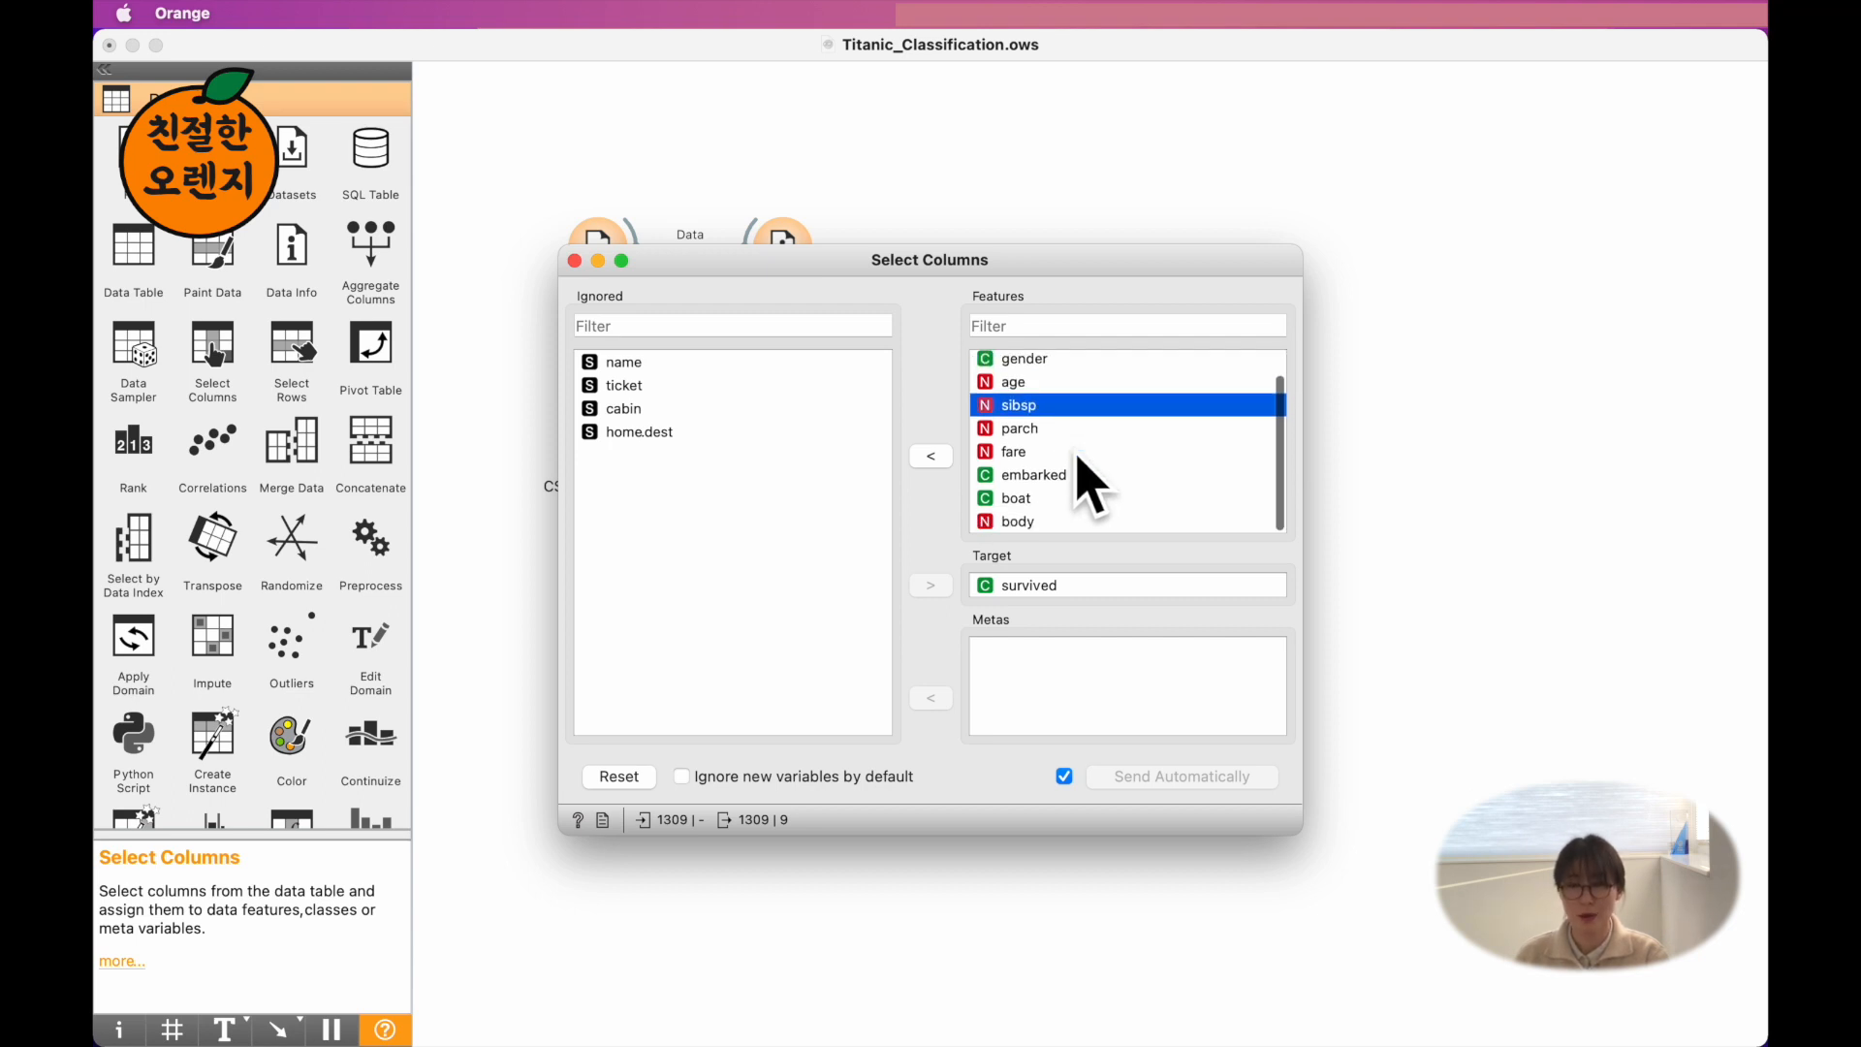
click(1063, 430)
click(1067, 452)
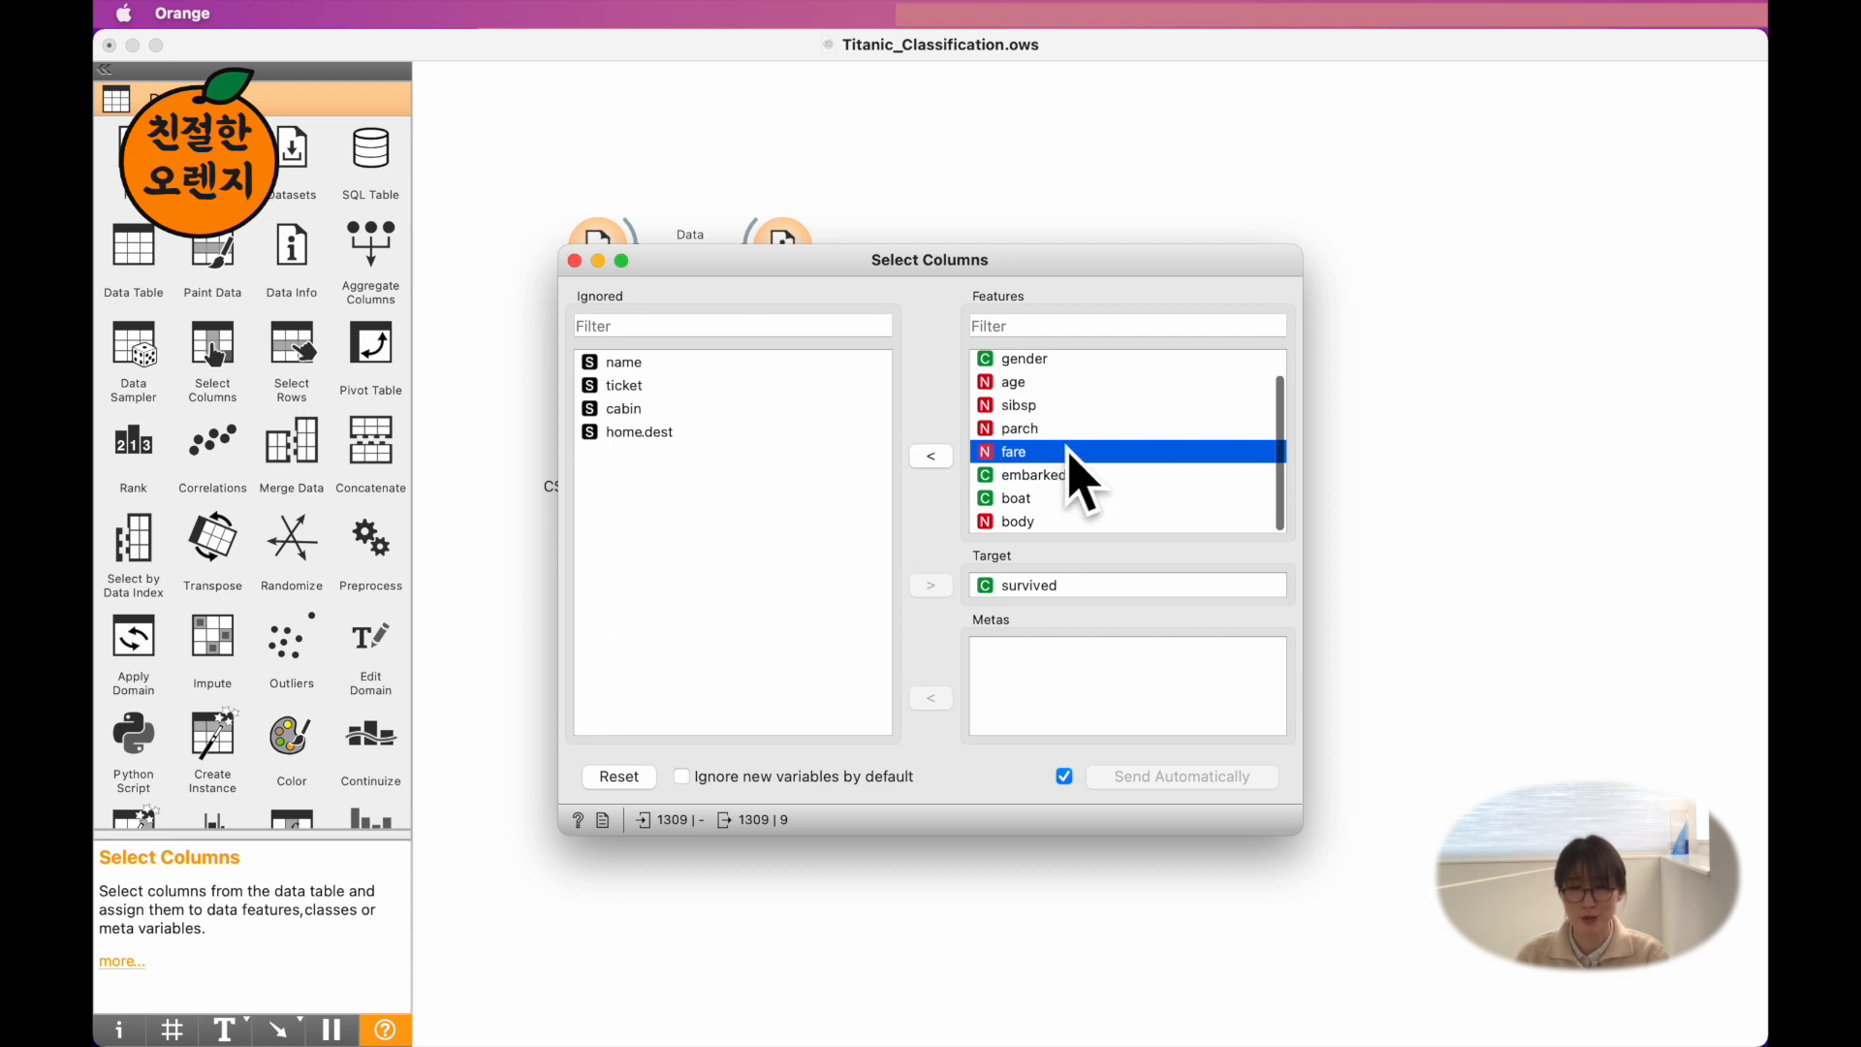
click(1089, 474)
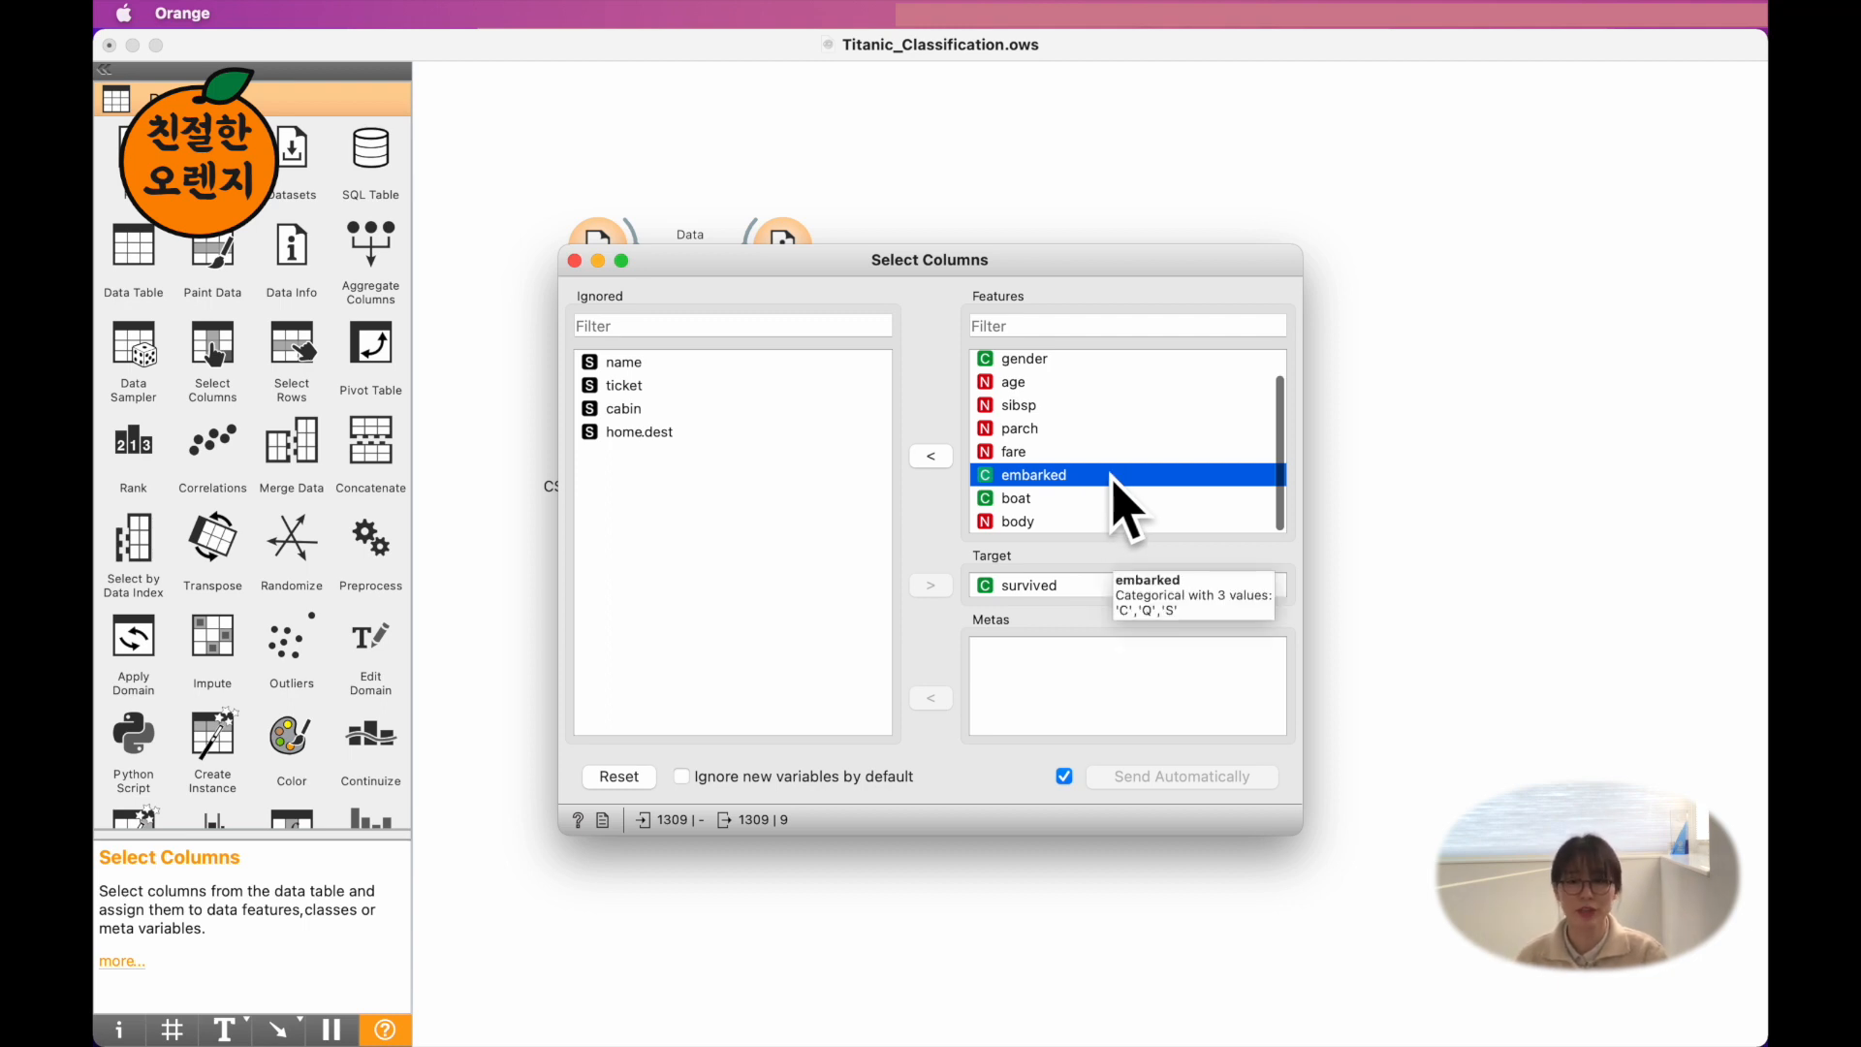
click(1065, 499)
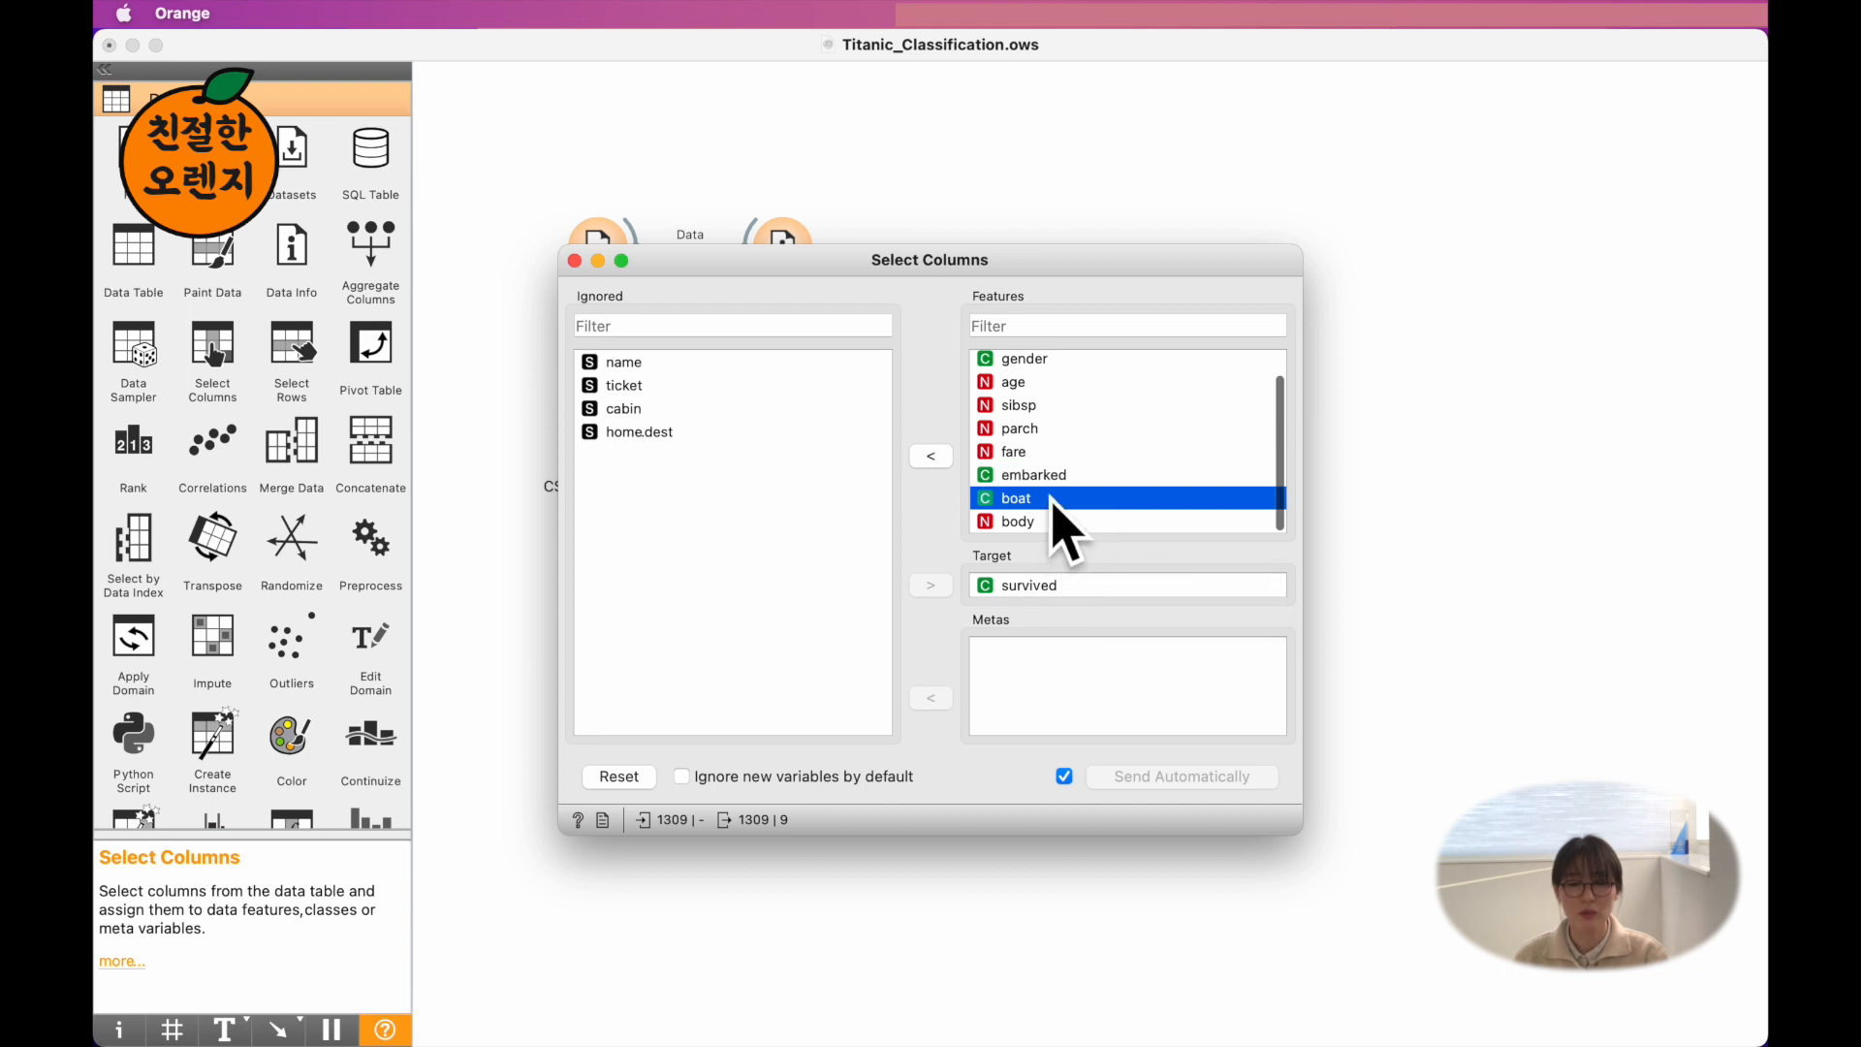
click(1067, 520)
- Move the boat and body variables from Features to Ignored
click(1076, 500)
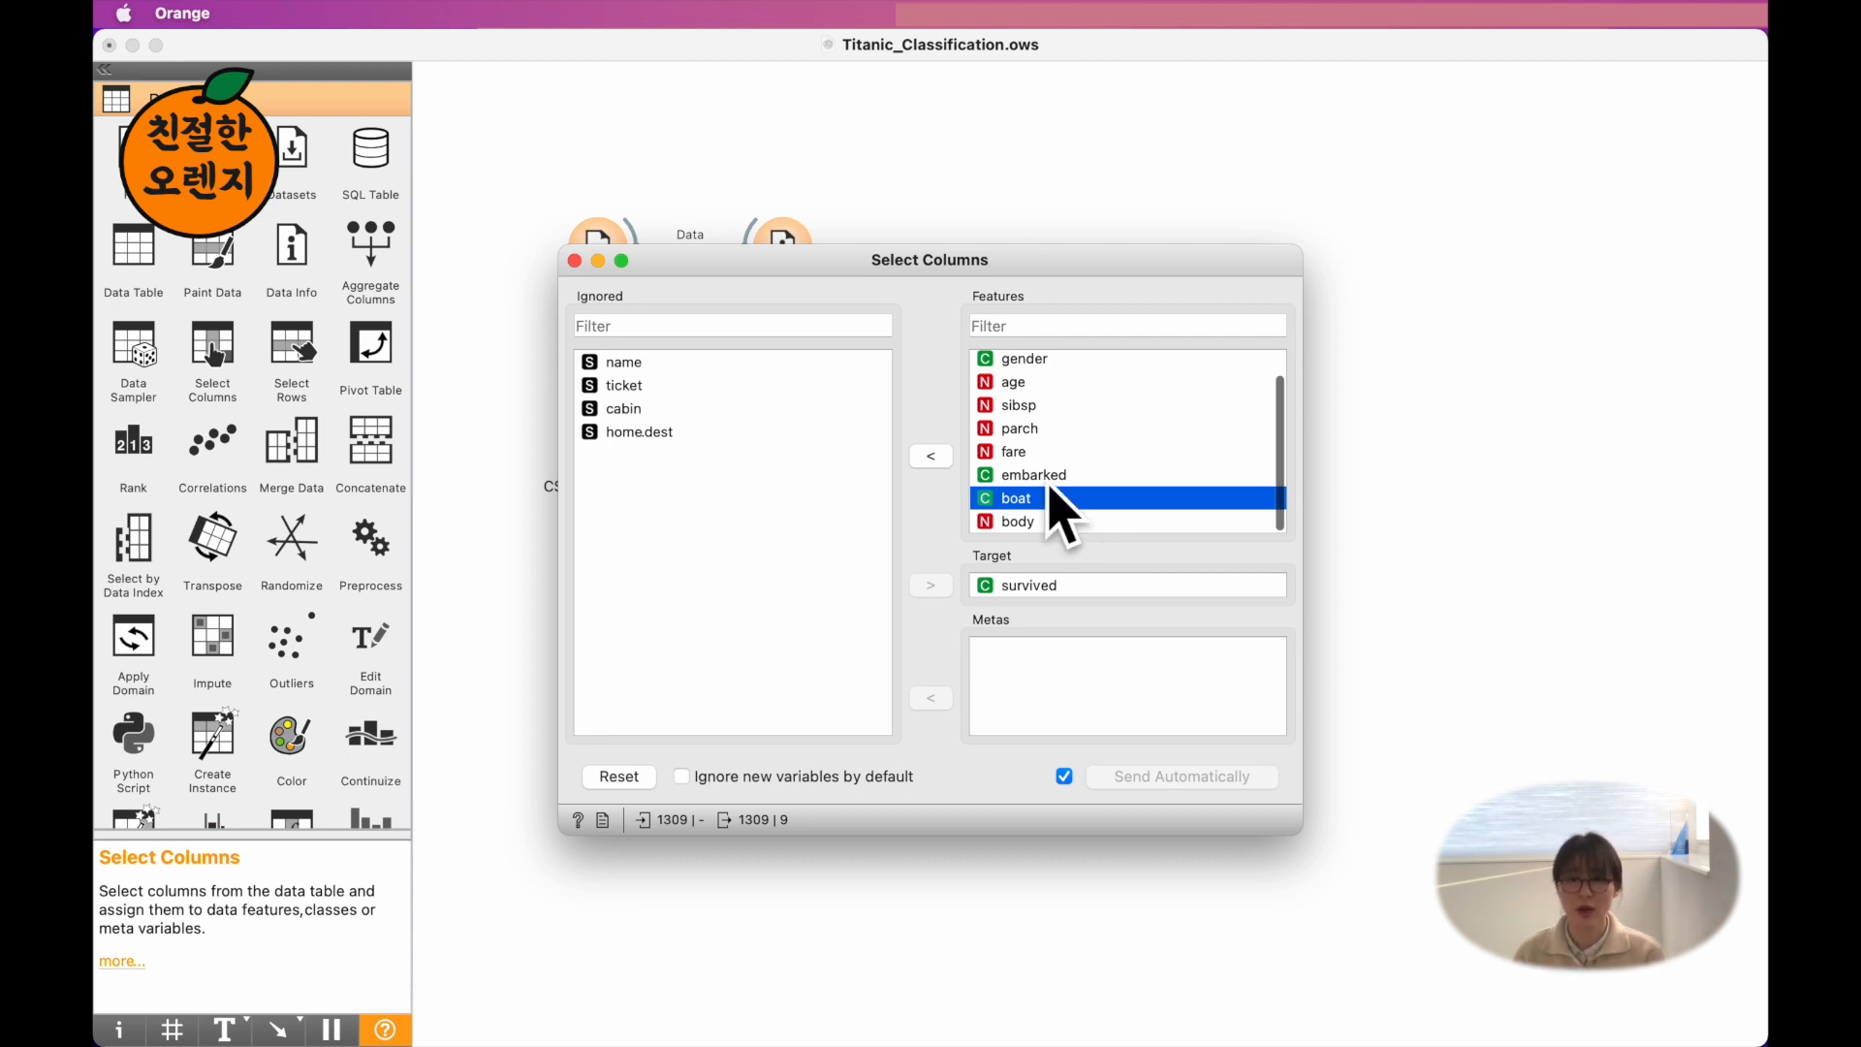
click(936, 457)
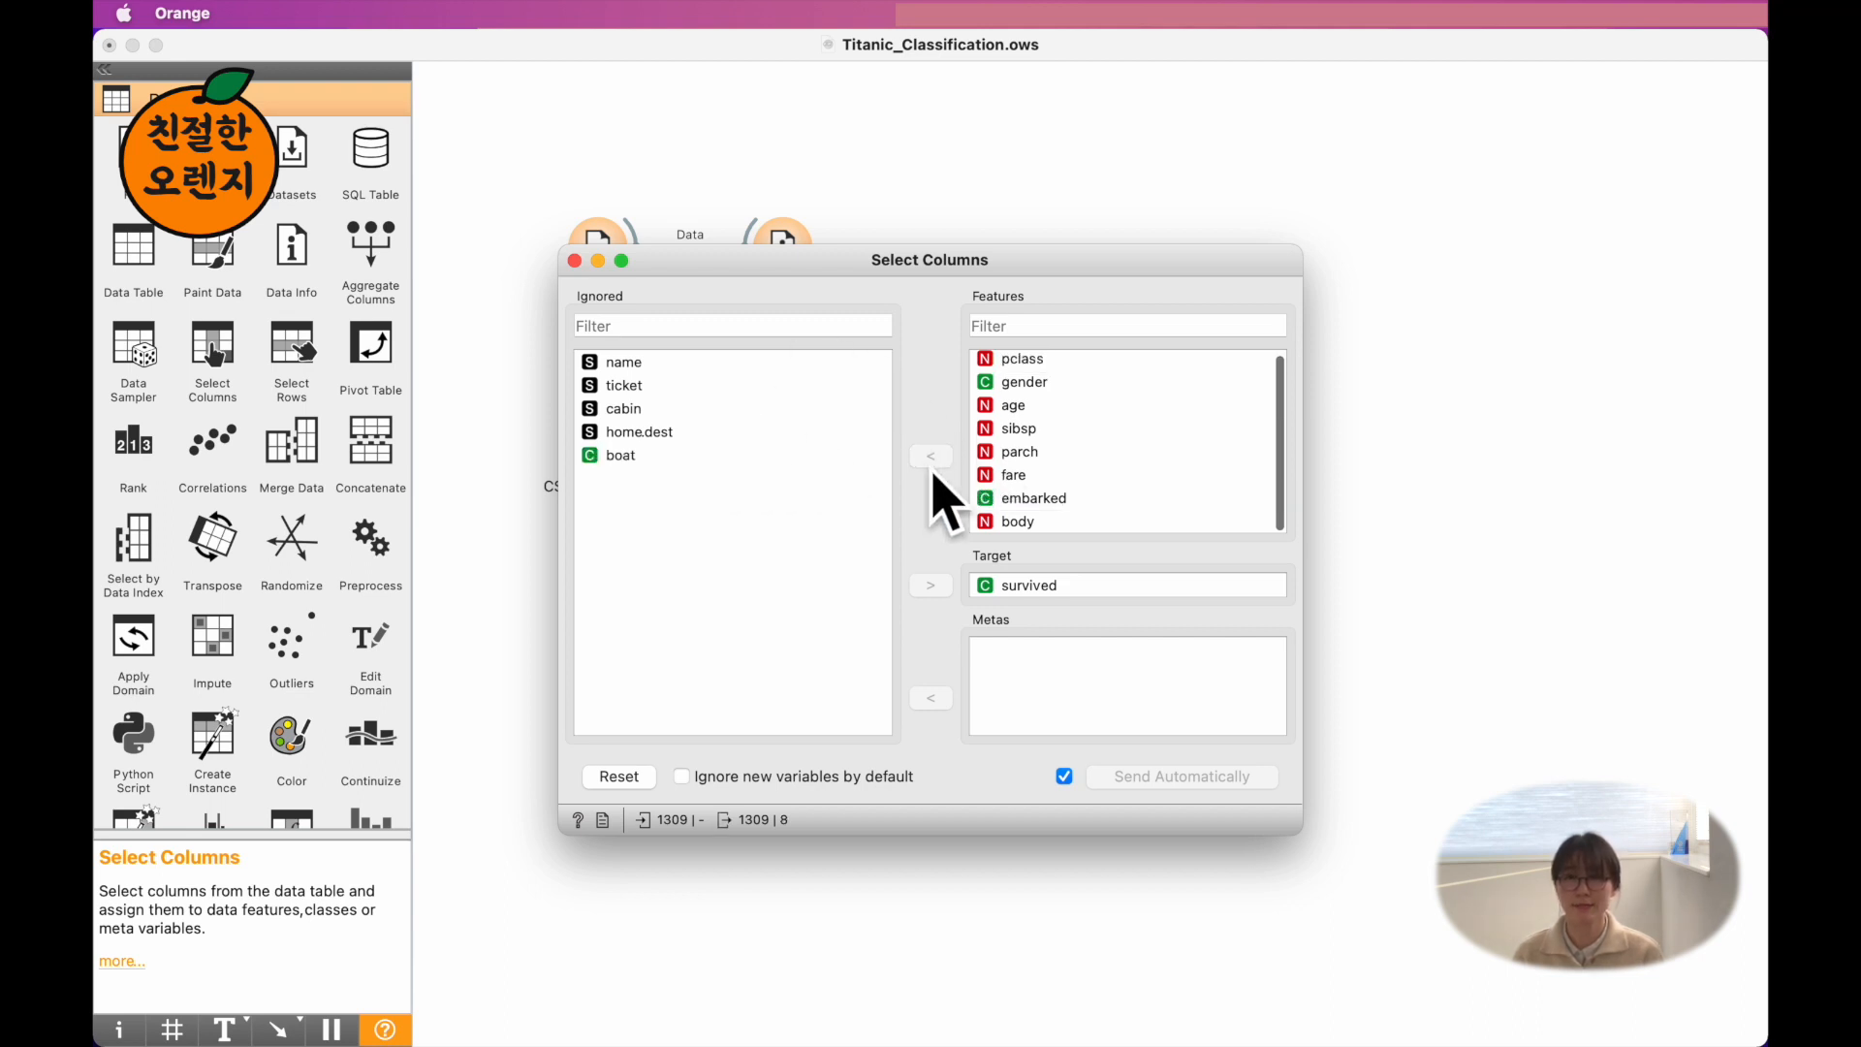
click(1056, 521)
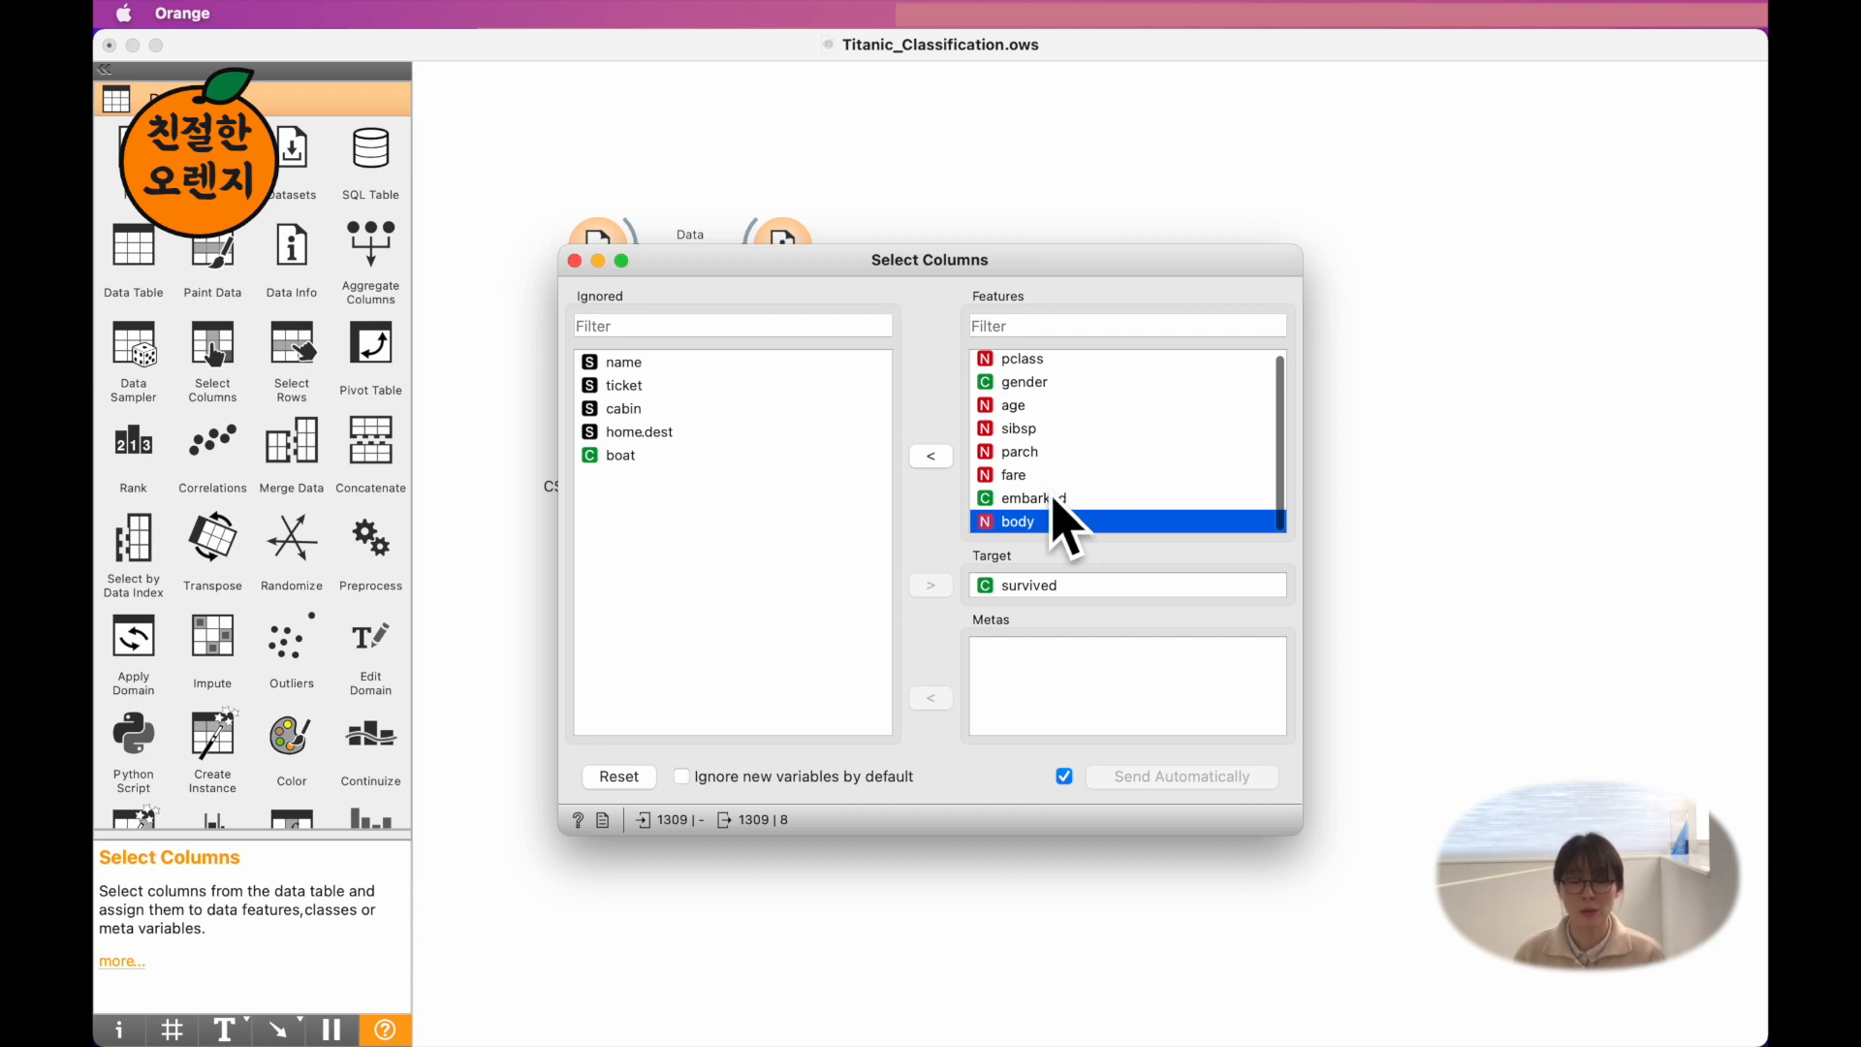
click(945, 451)
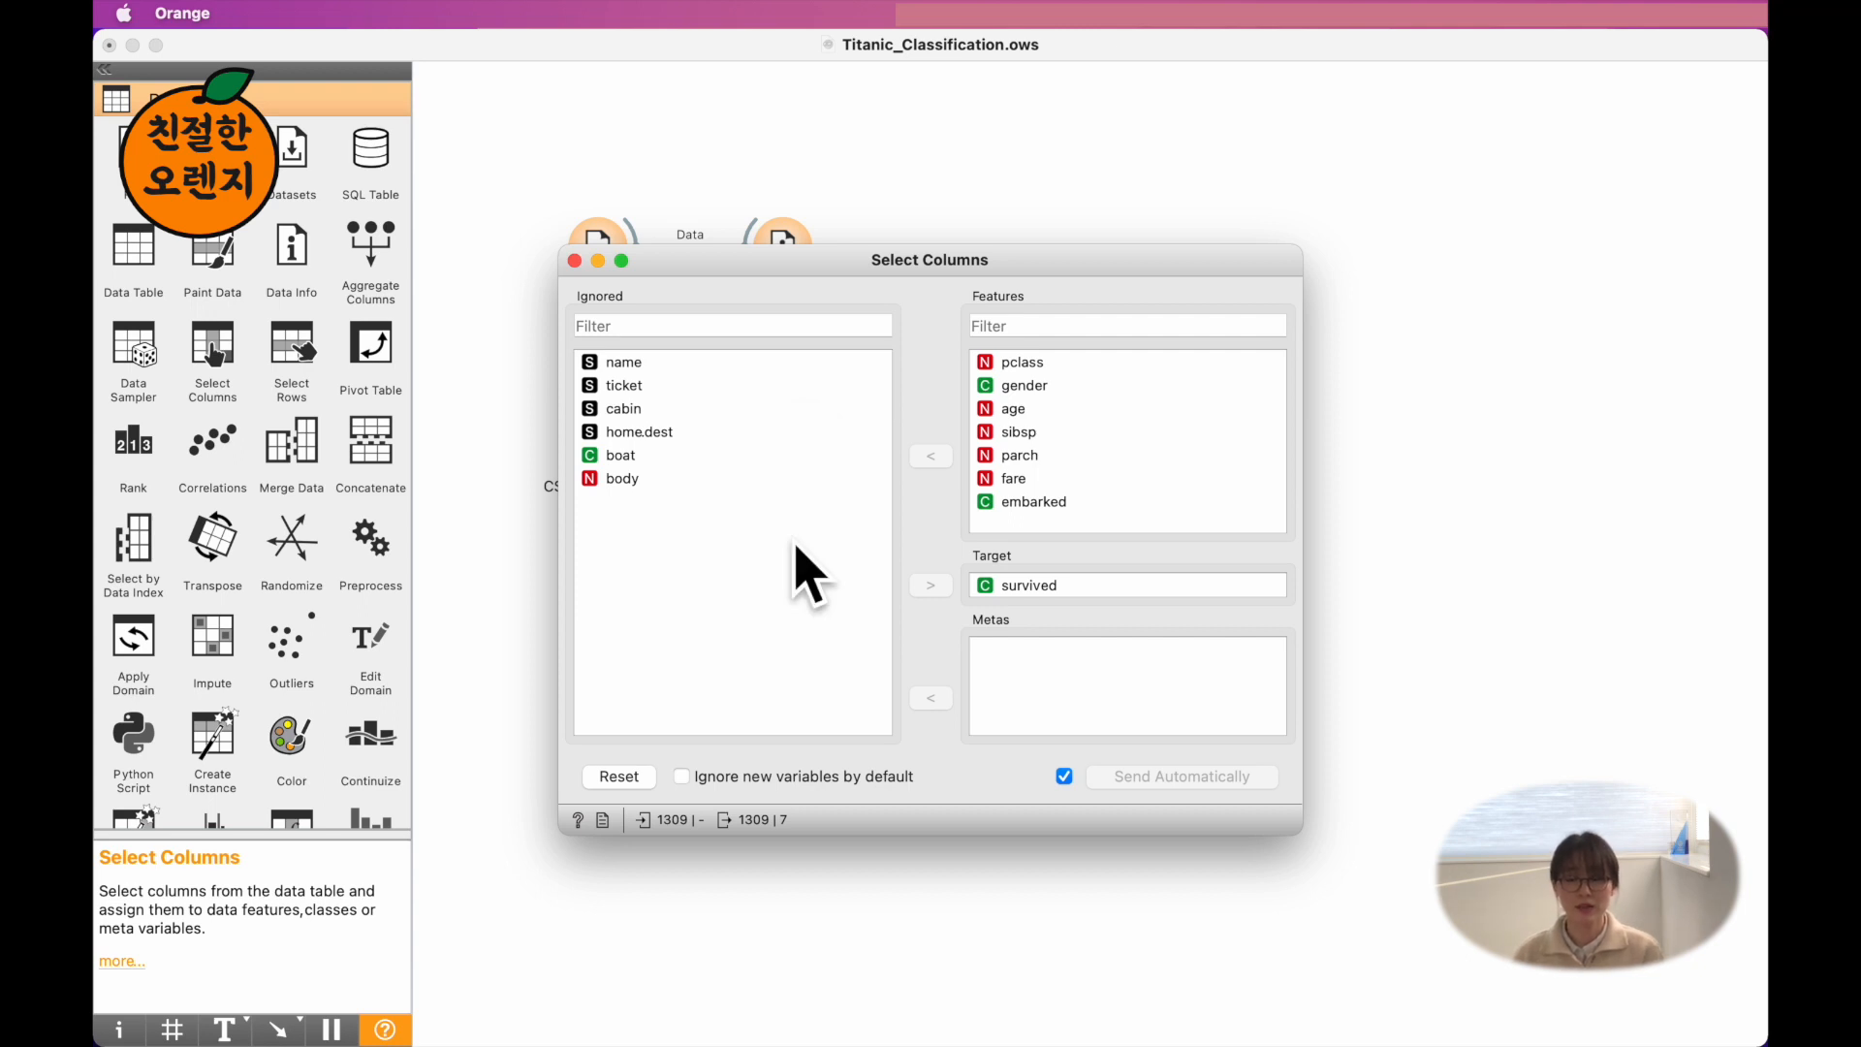
- Turn off automatic sending, send the selection manually and turn automatic sending back on
click(1064, 775)
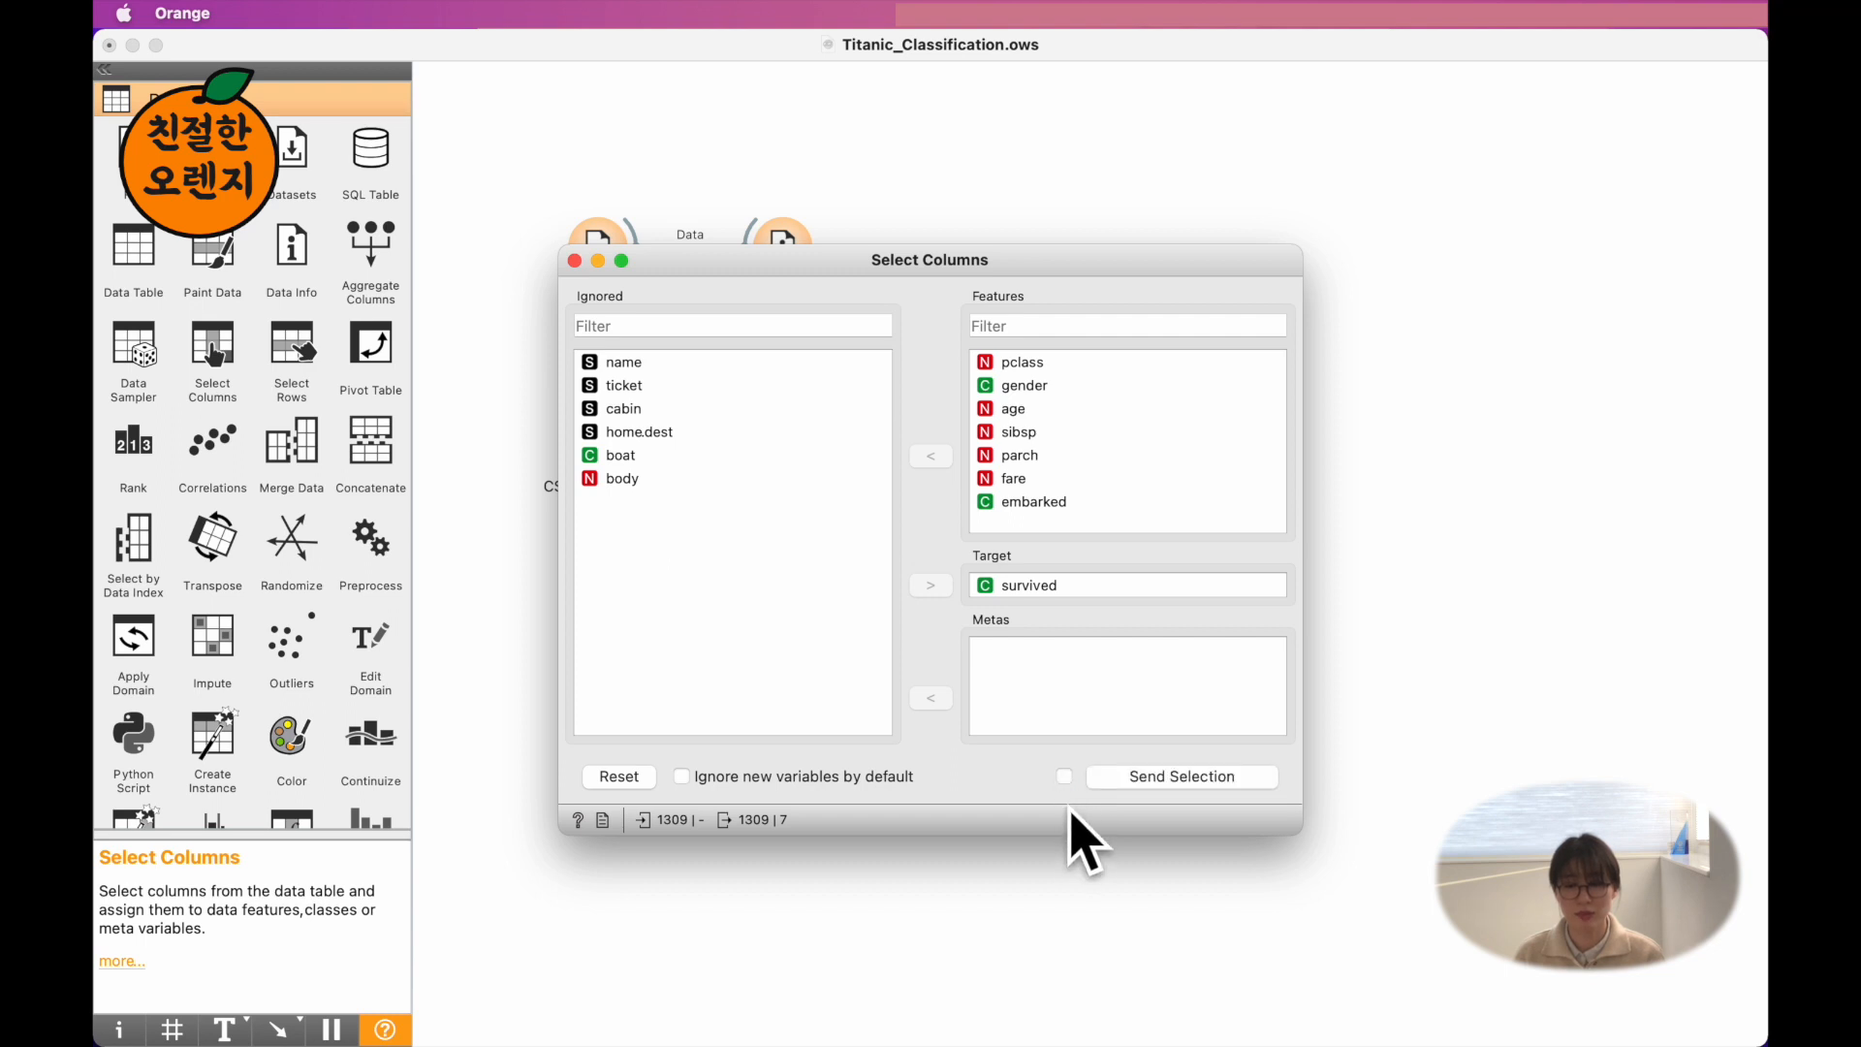
click(1145, 781)
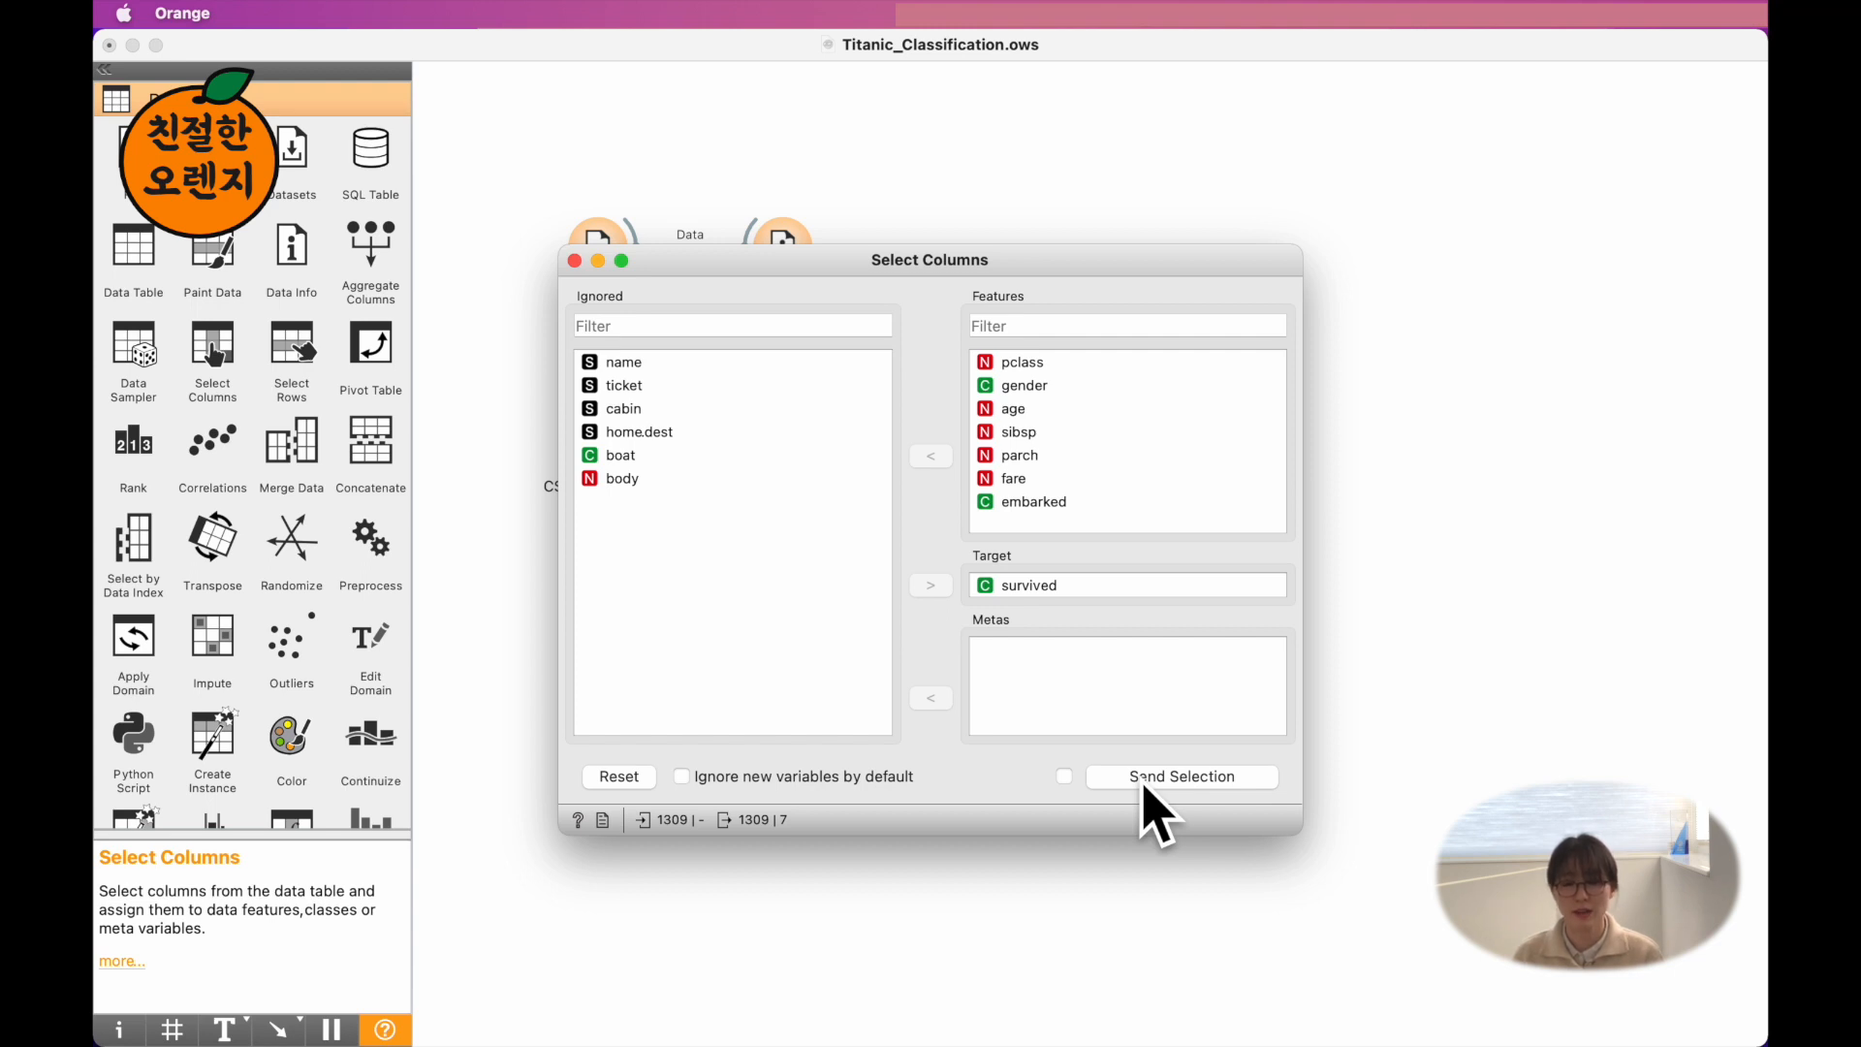
click(1064, 775)
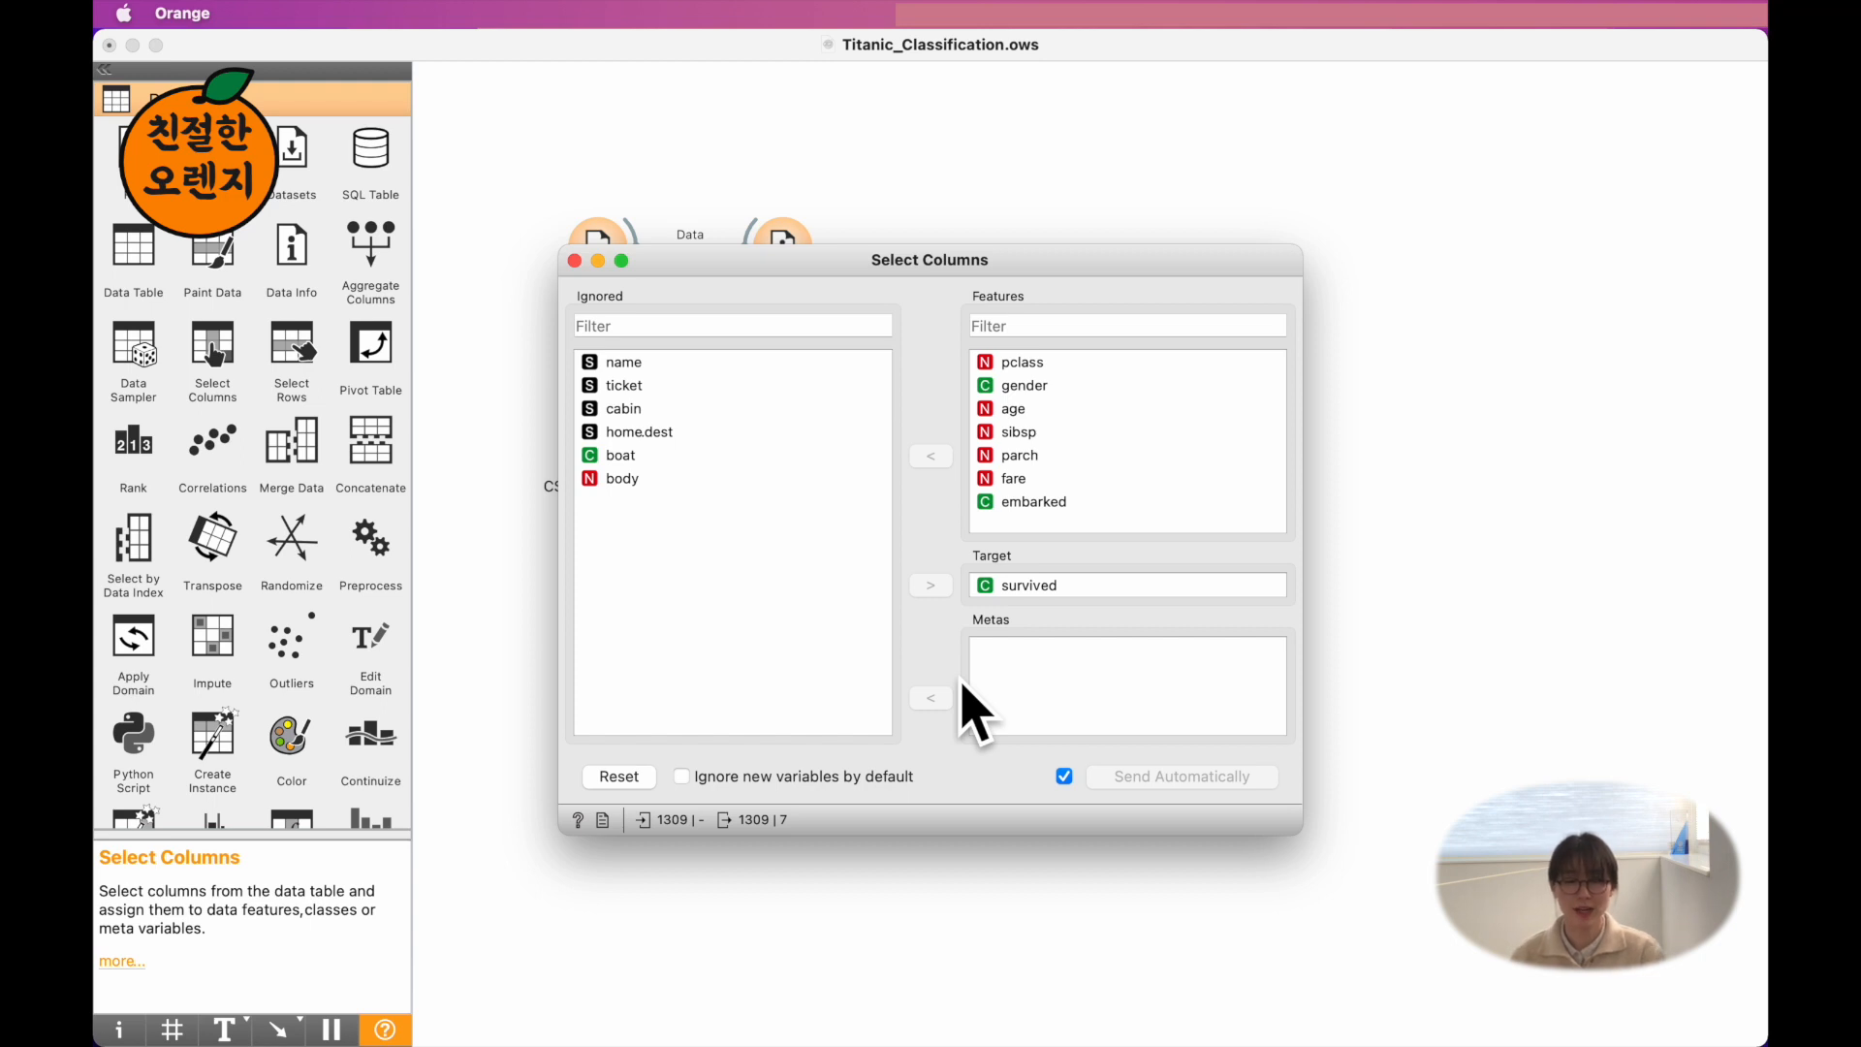
- Close Select Columns, add an Edit Domain widget fed by it and open the new widget
click(575, 260)
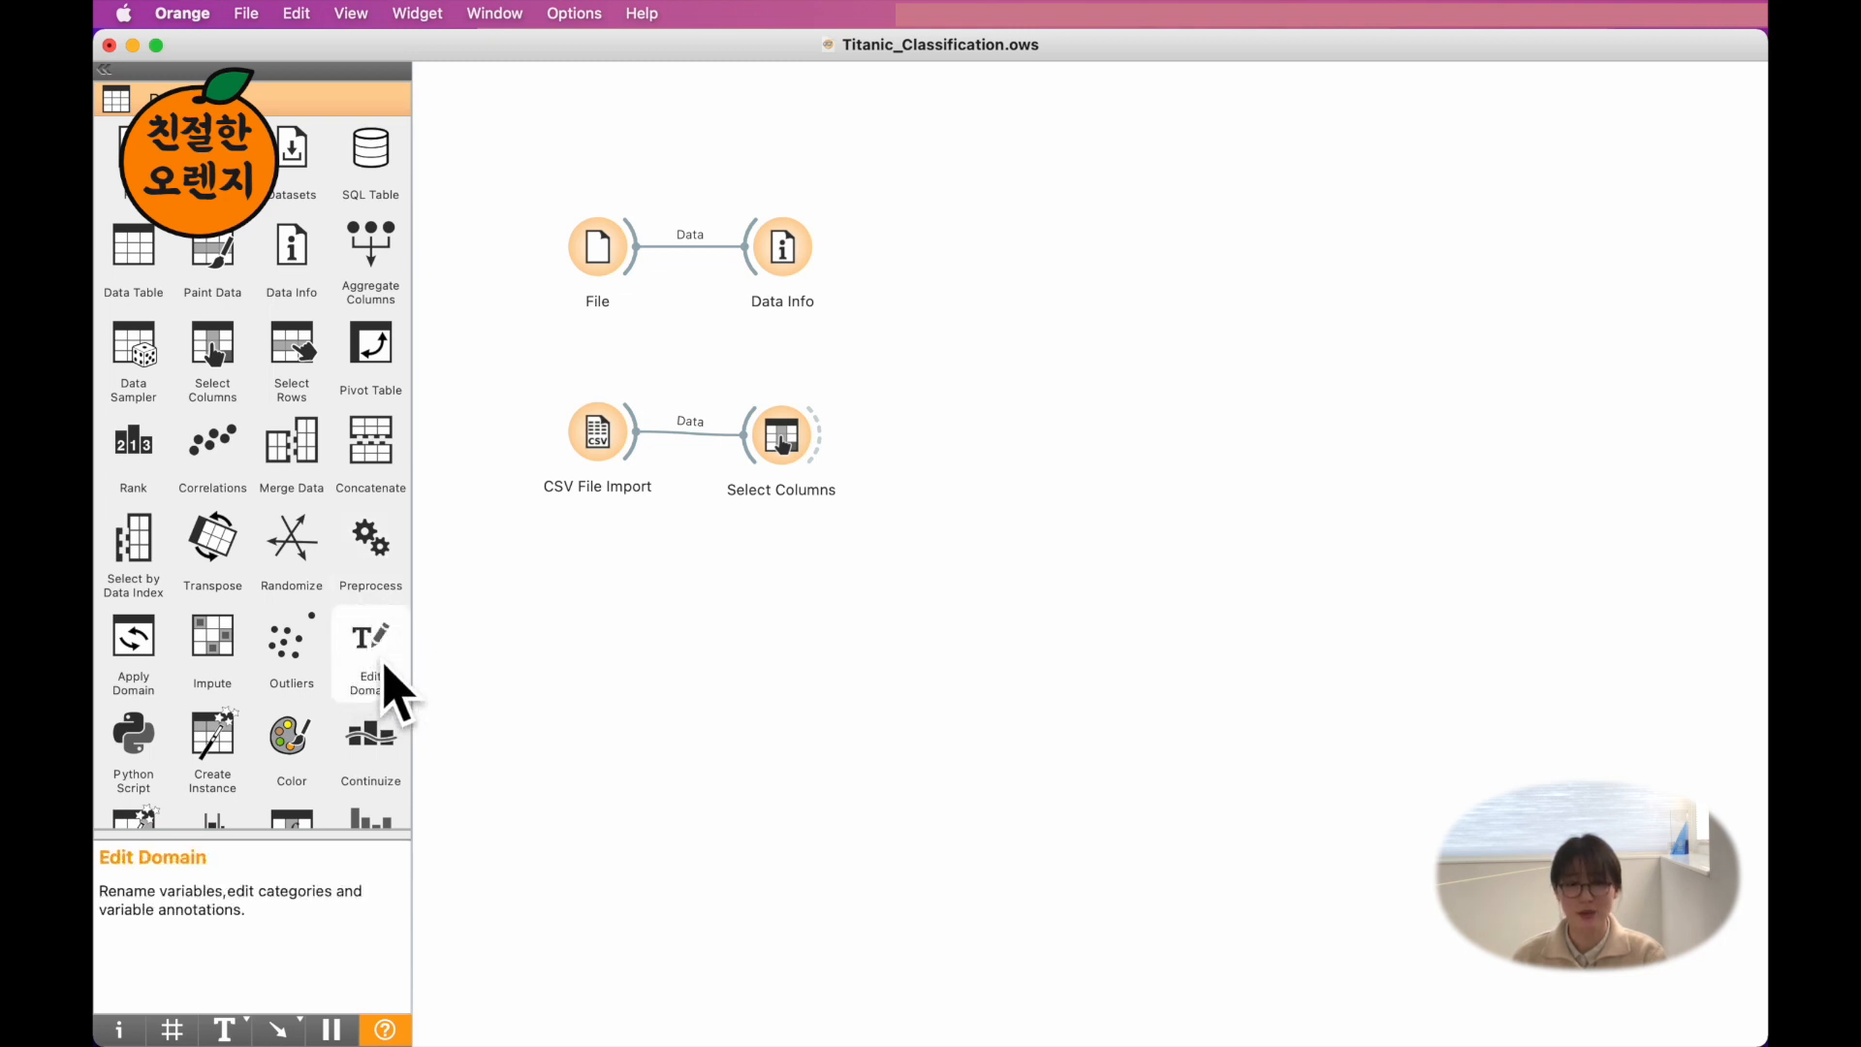
drag(370, 650, 947, 447)
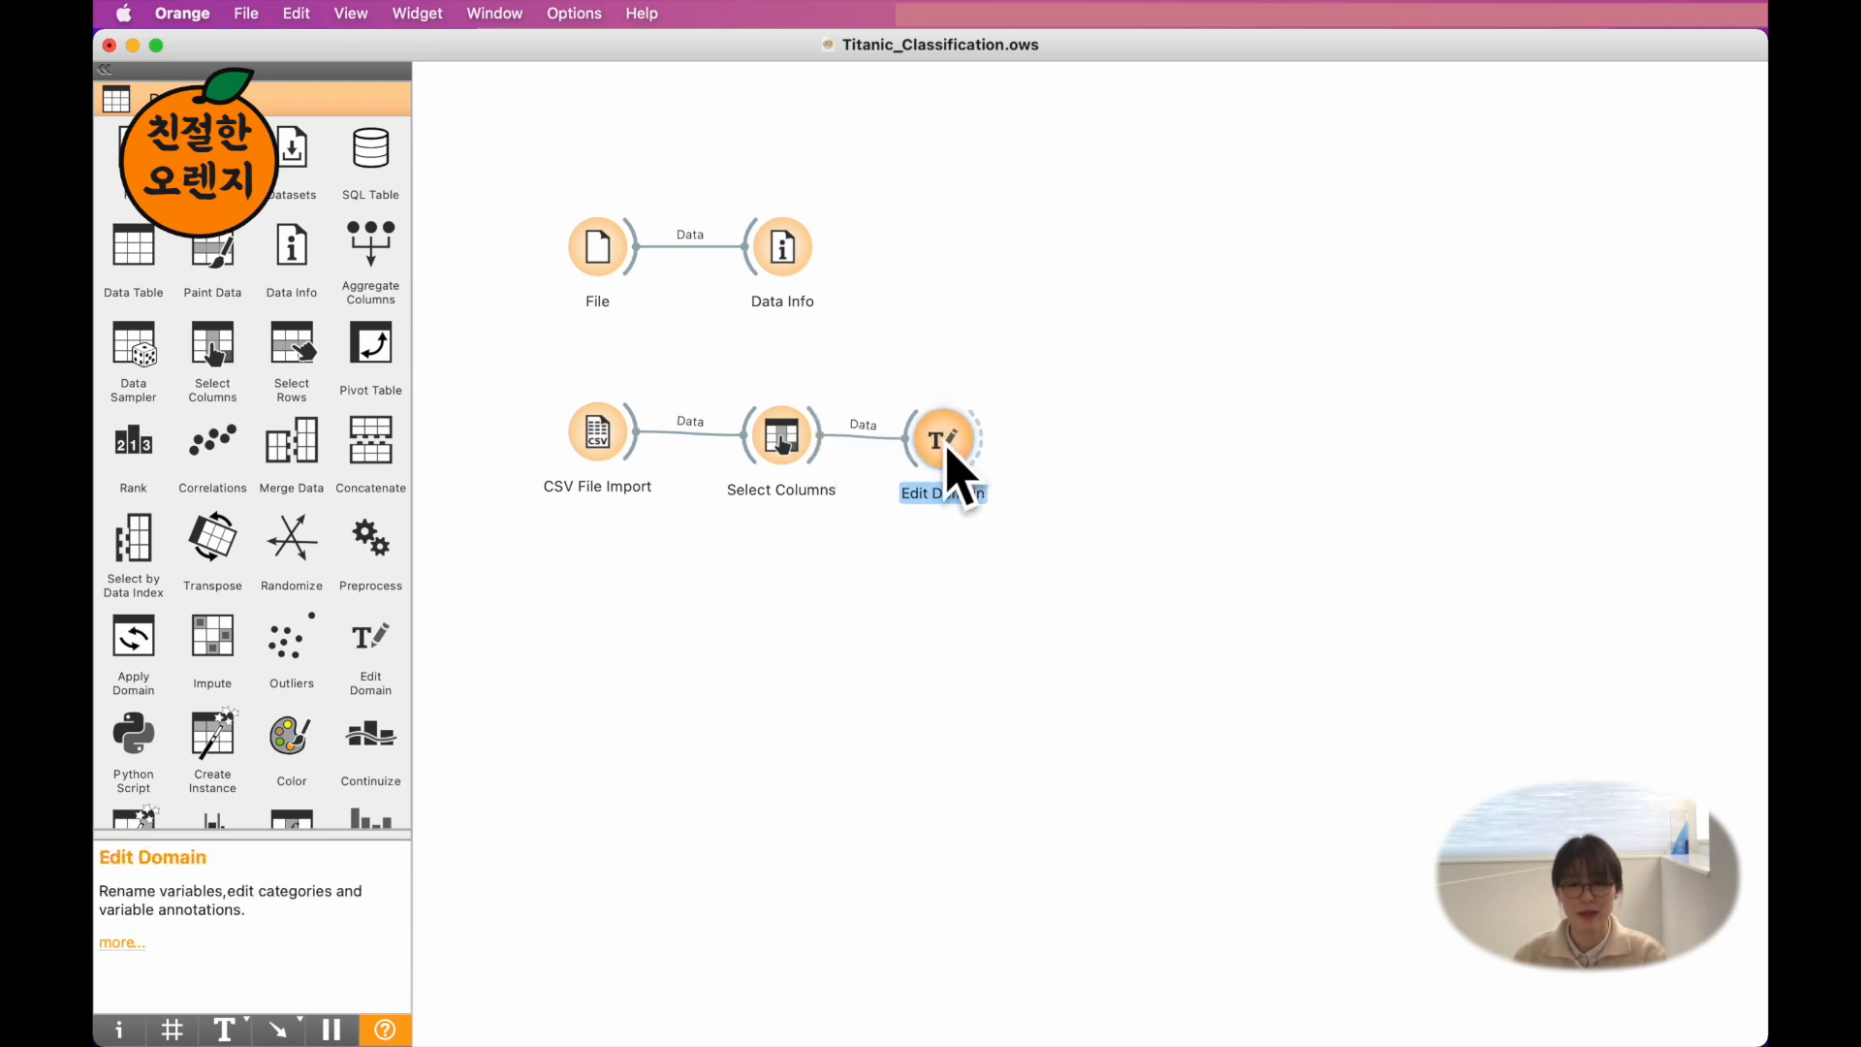
double_click(945, 444)
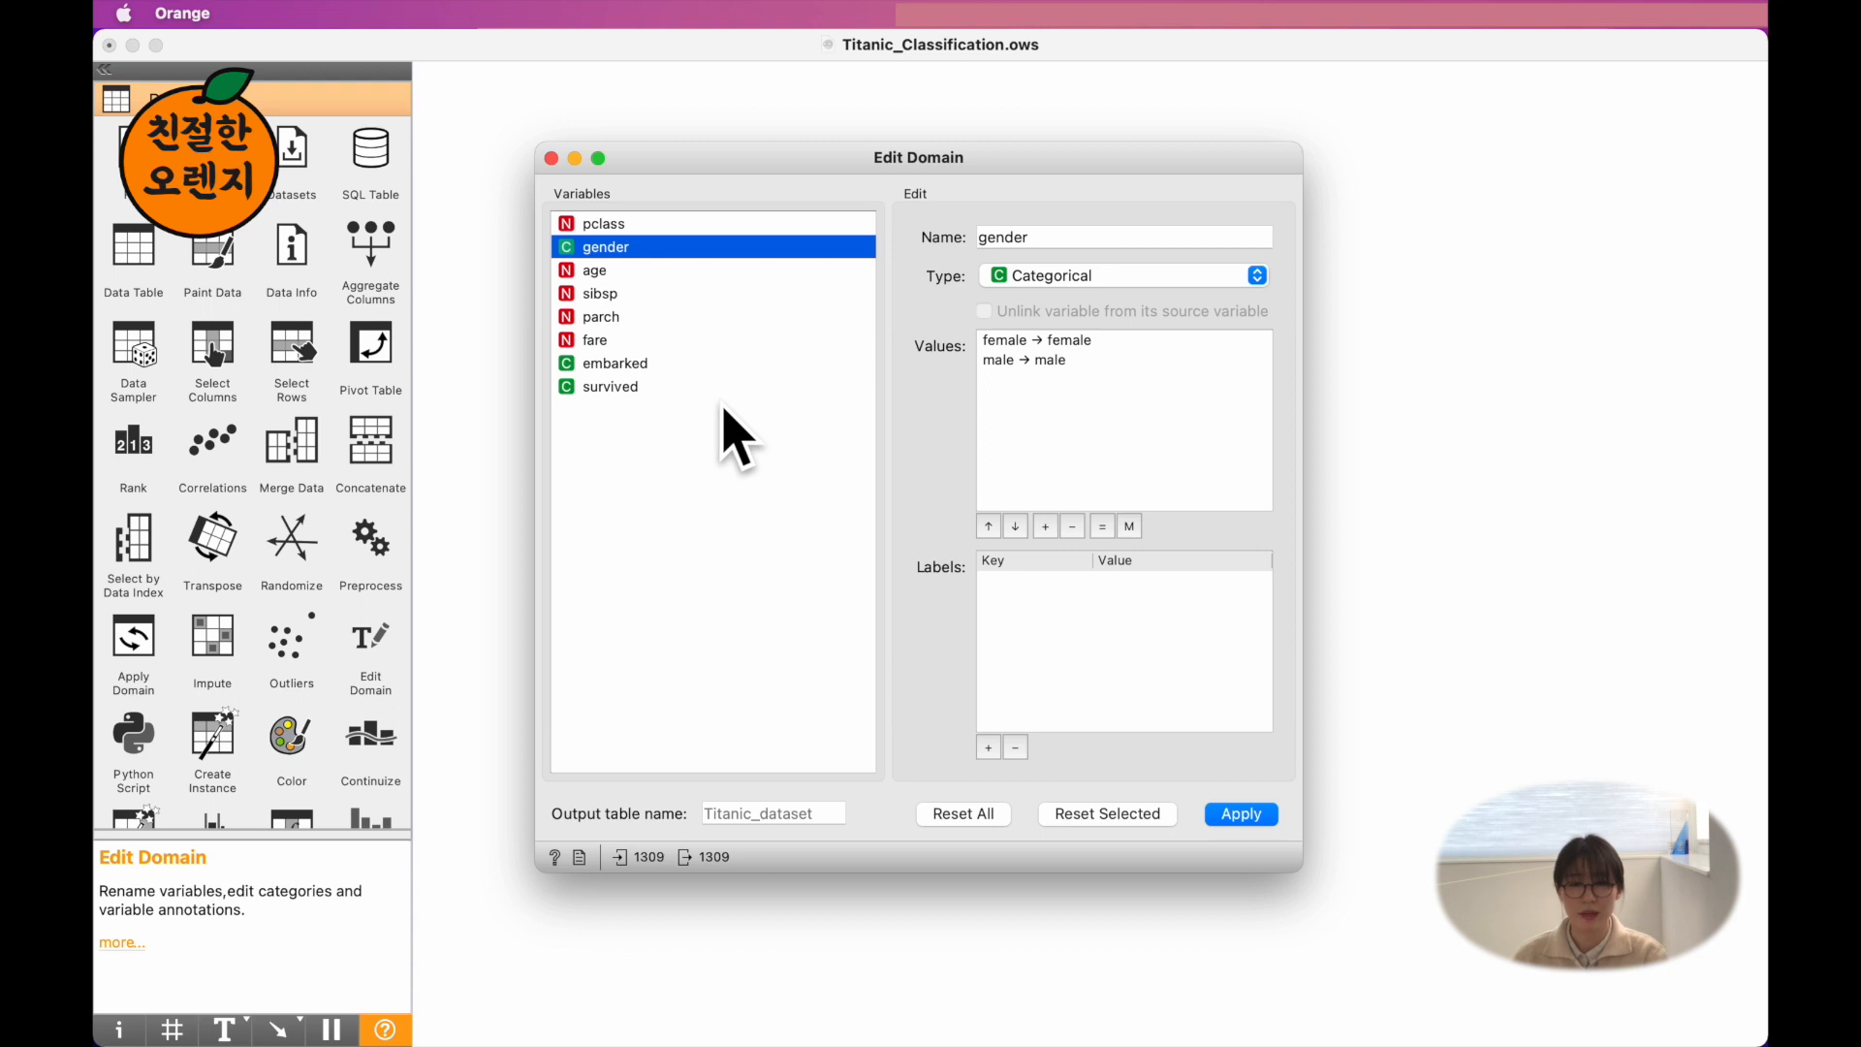
- Rename the pclass variable as 선실등급, keeping its type as Numeric
click(642, 230)
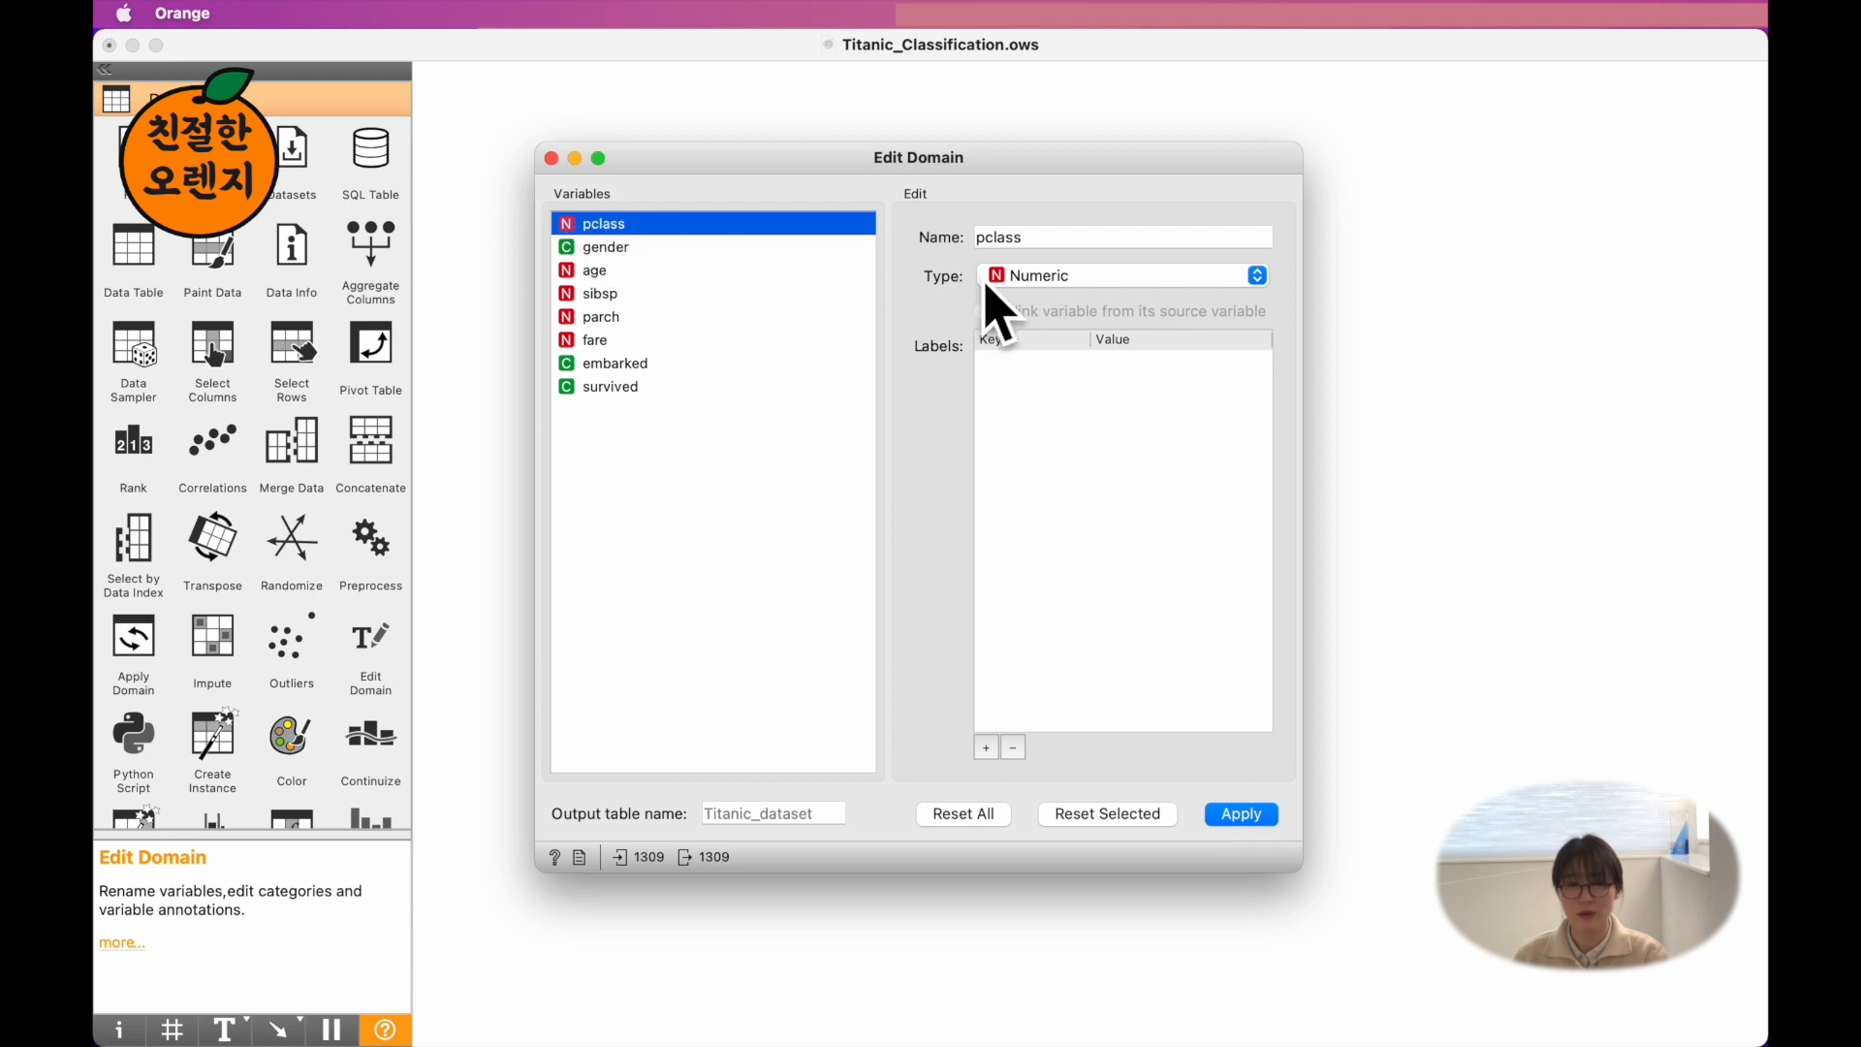
click(1033, 279)
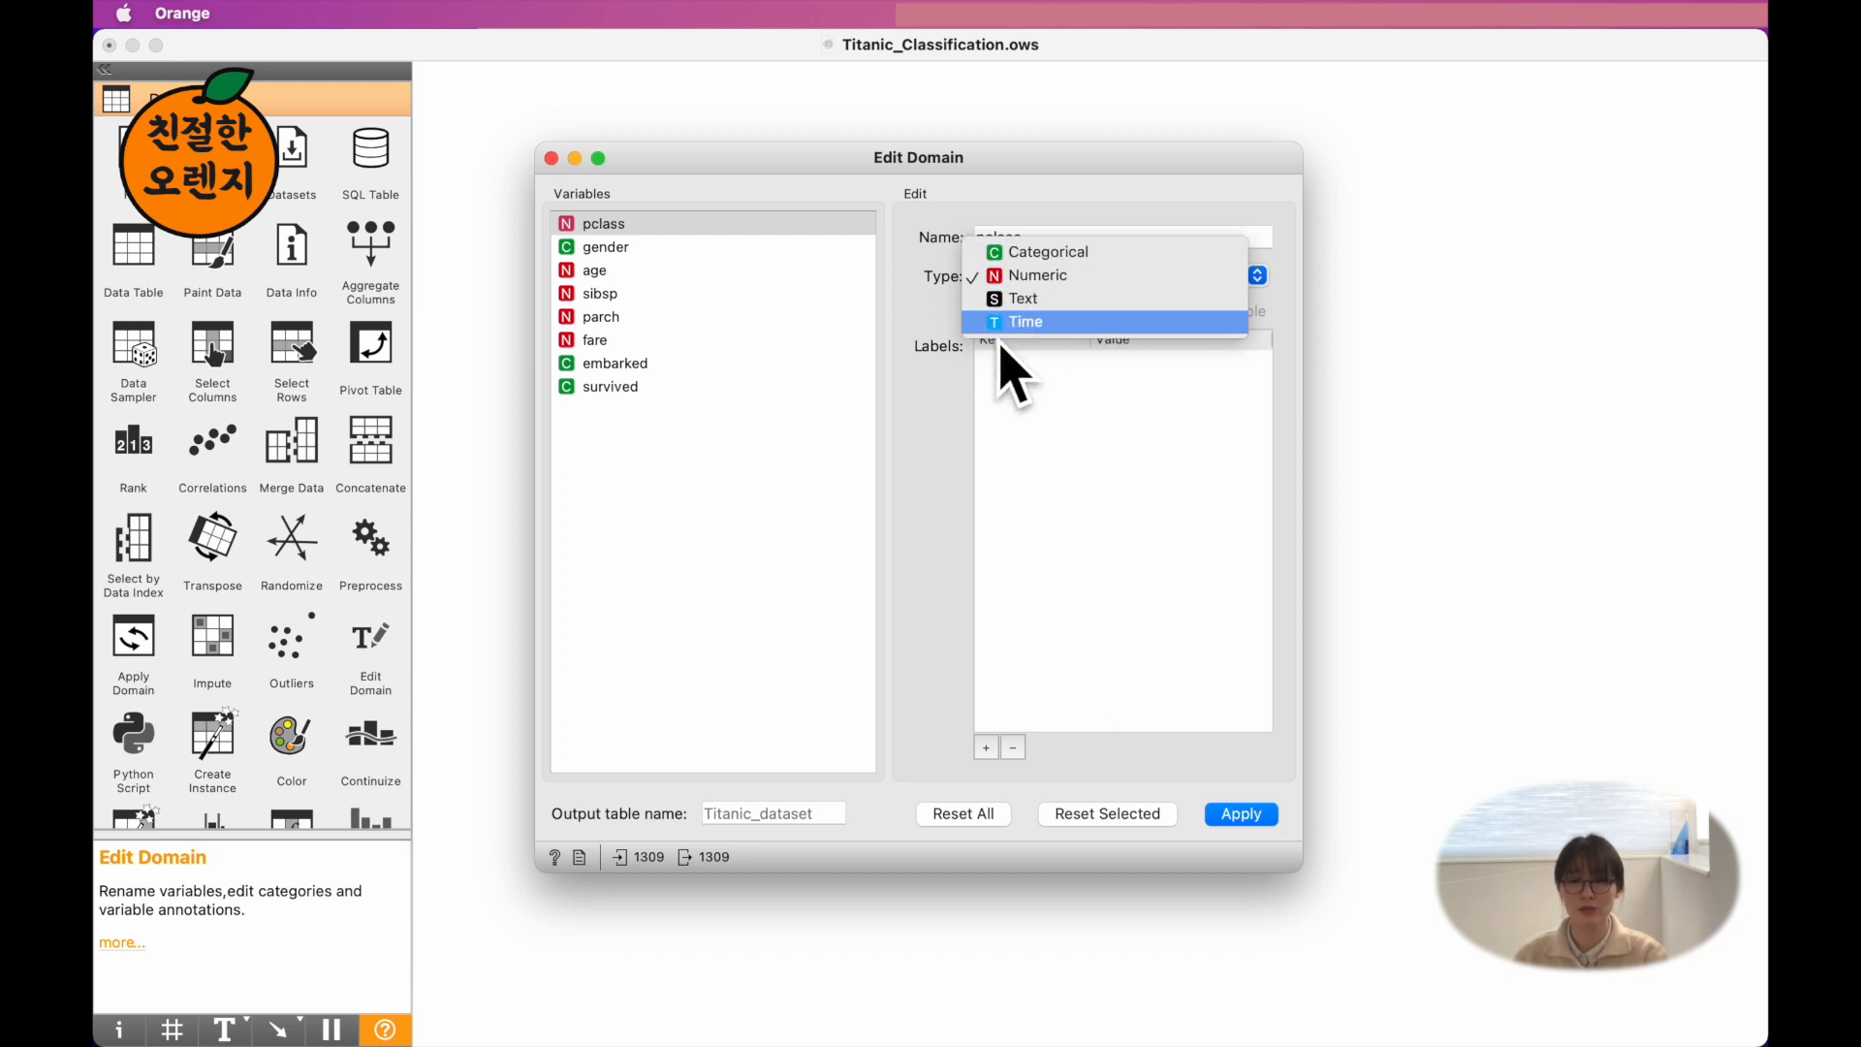
click(932, 408)
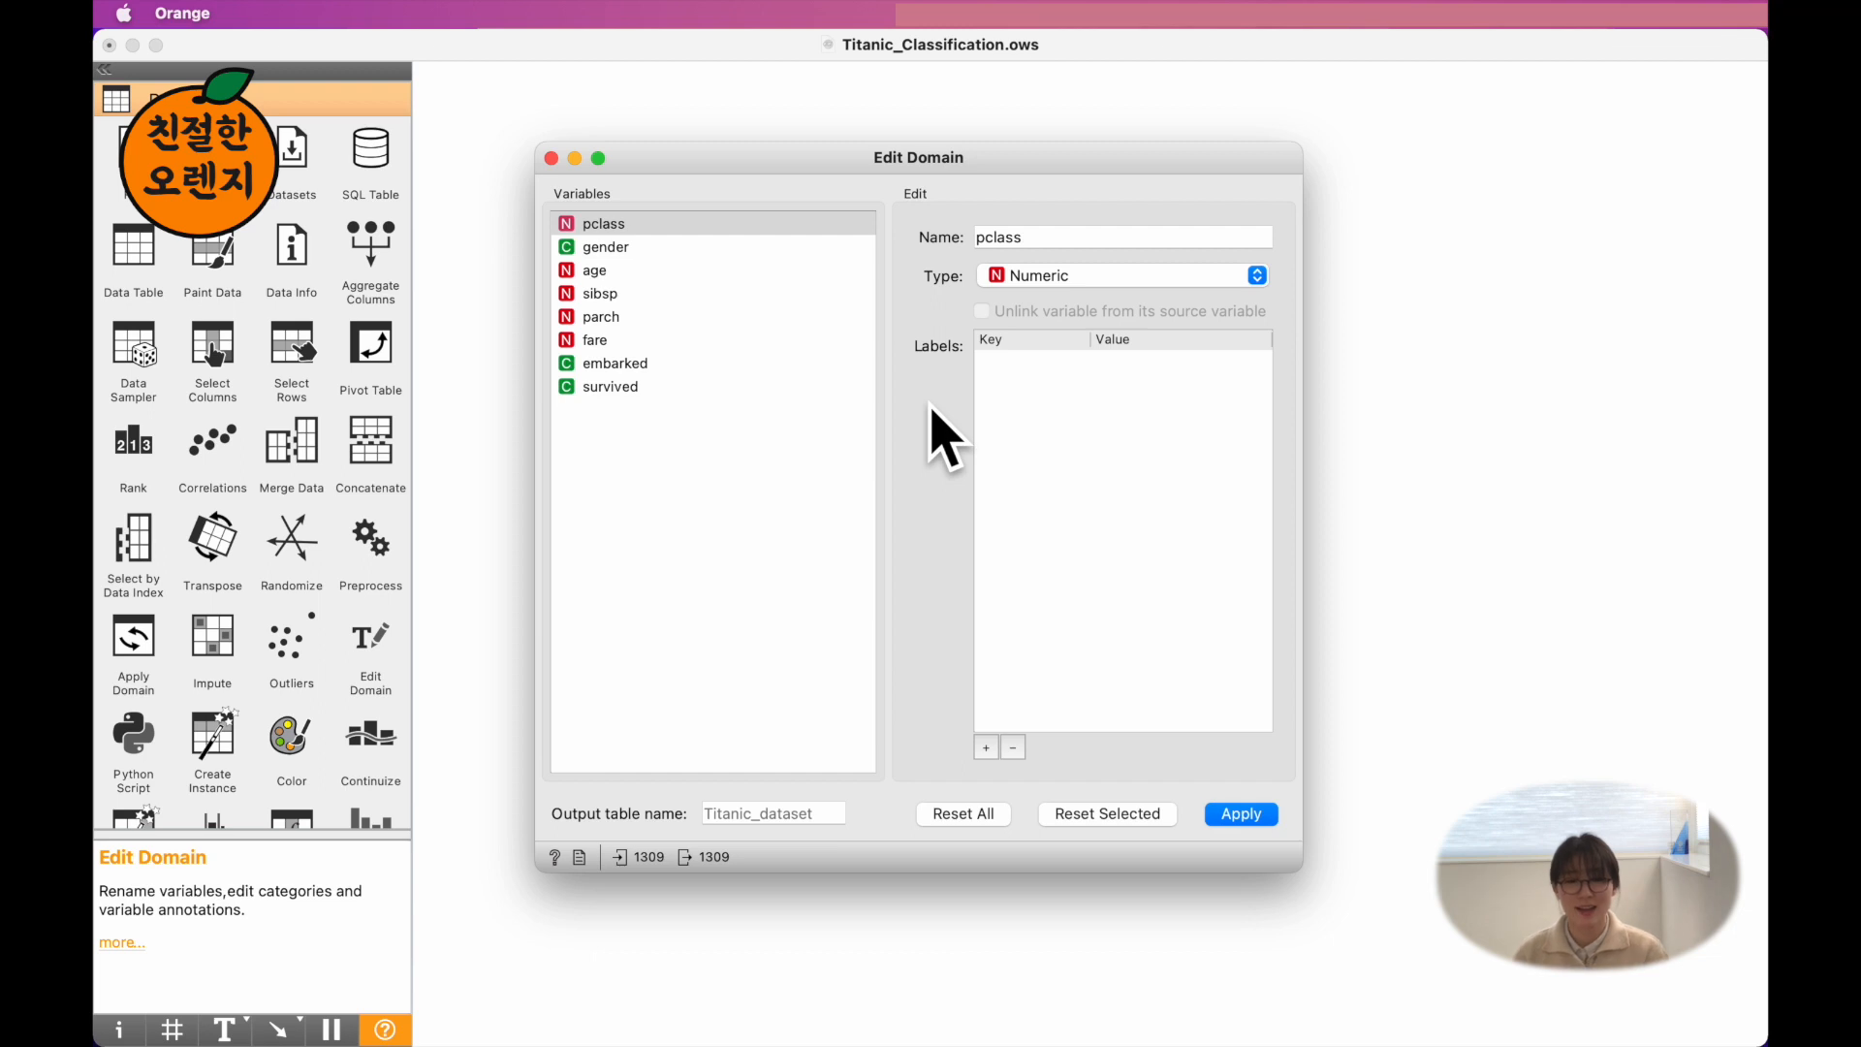
double_click(1026, 238)
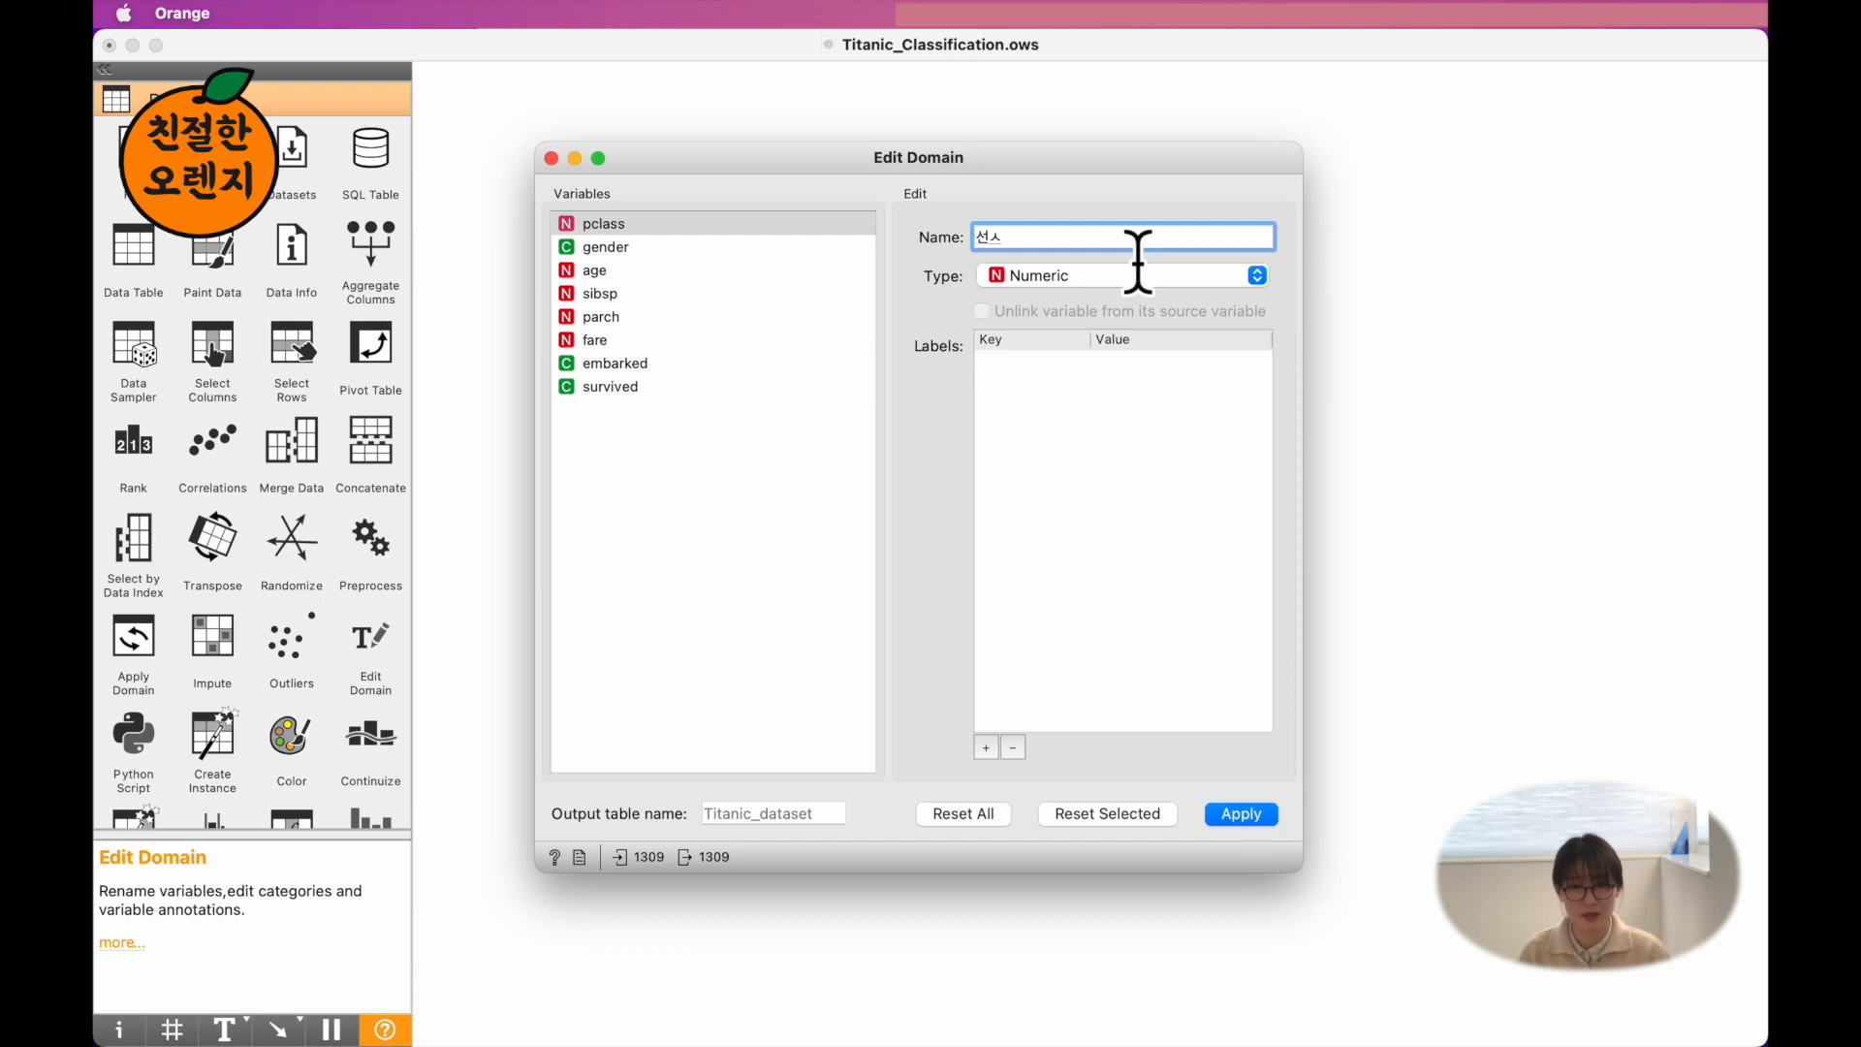
text(선실등급)
- Rename the gender variable as 성별 and the age variable as 나이
click(631, 249)
double_click(1066, 238)
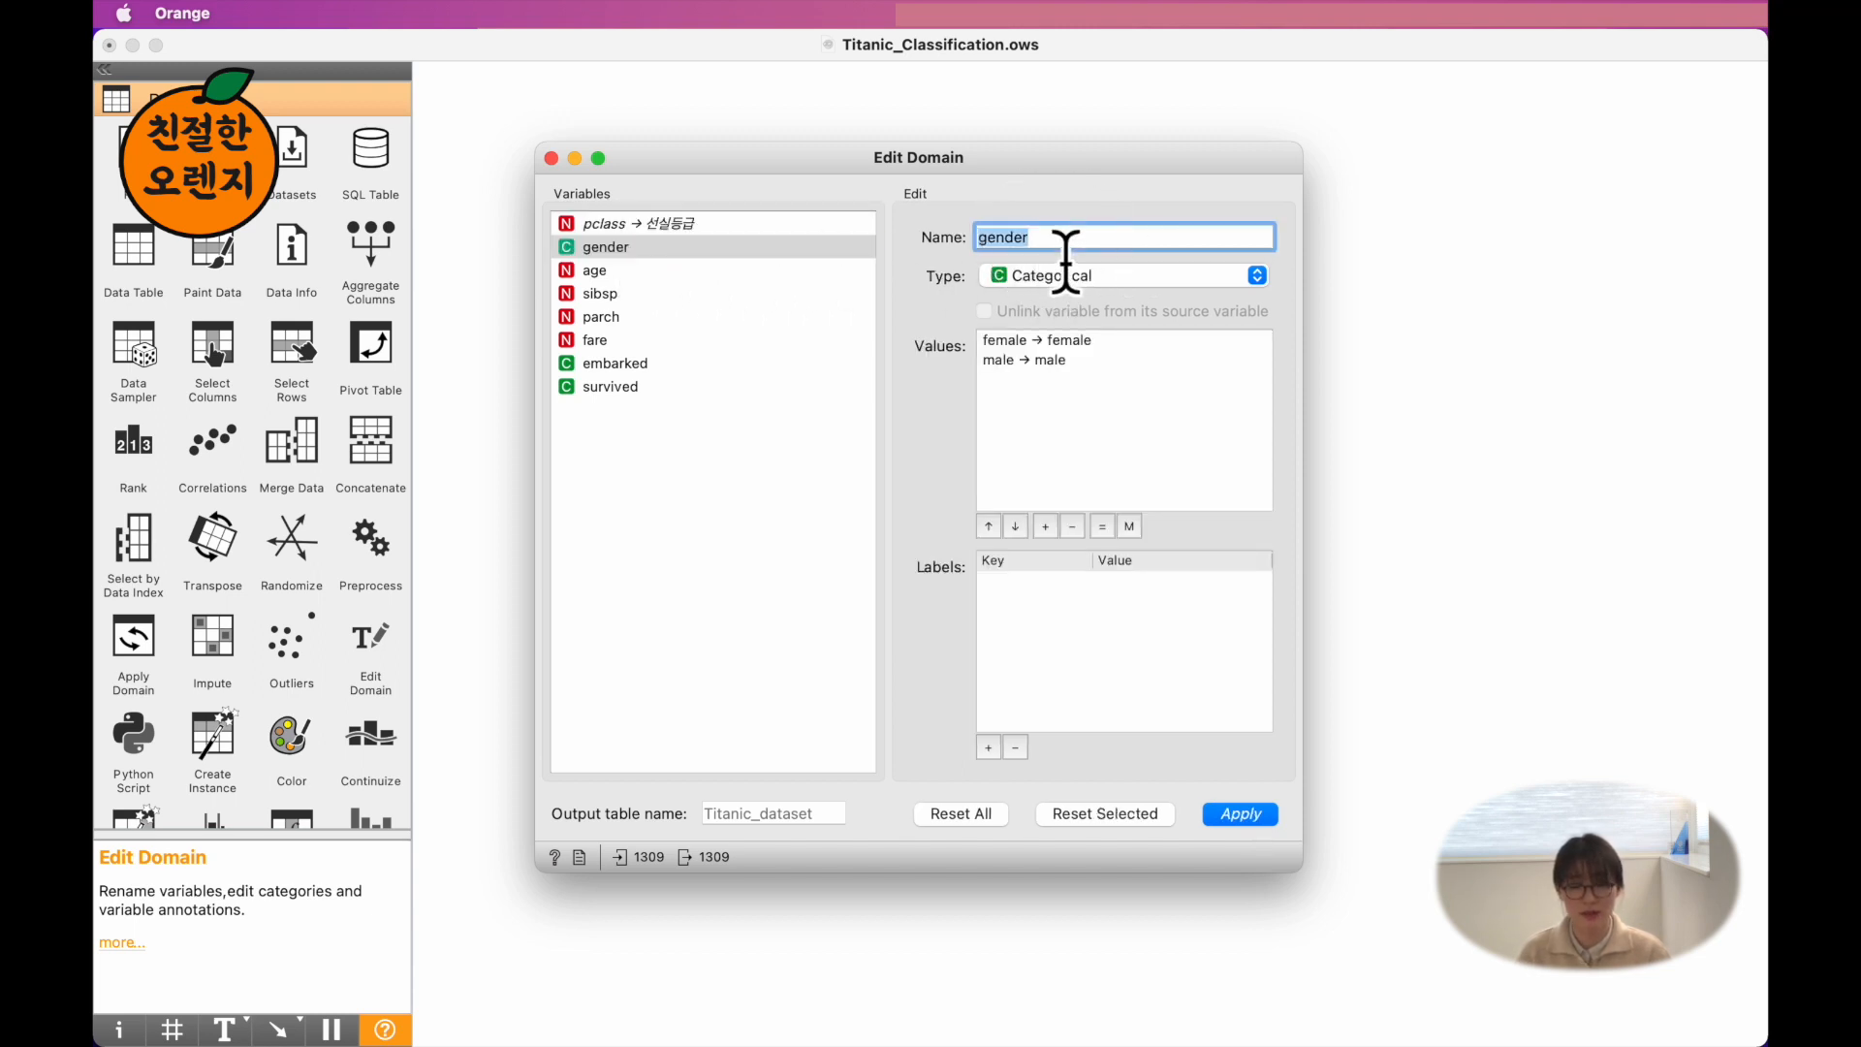
text(성별)
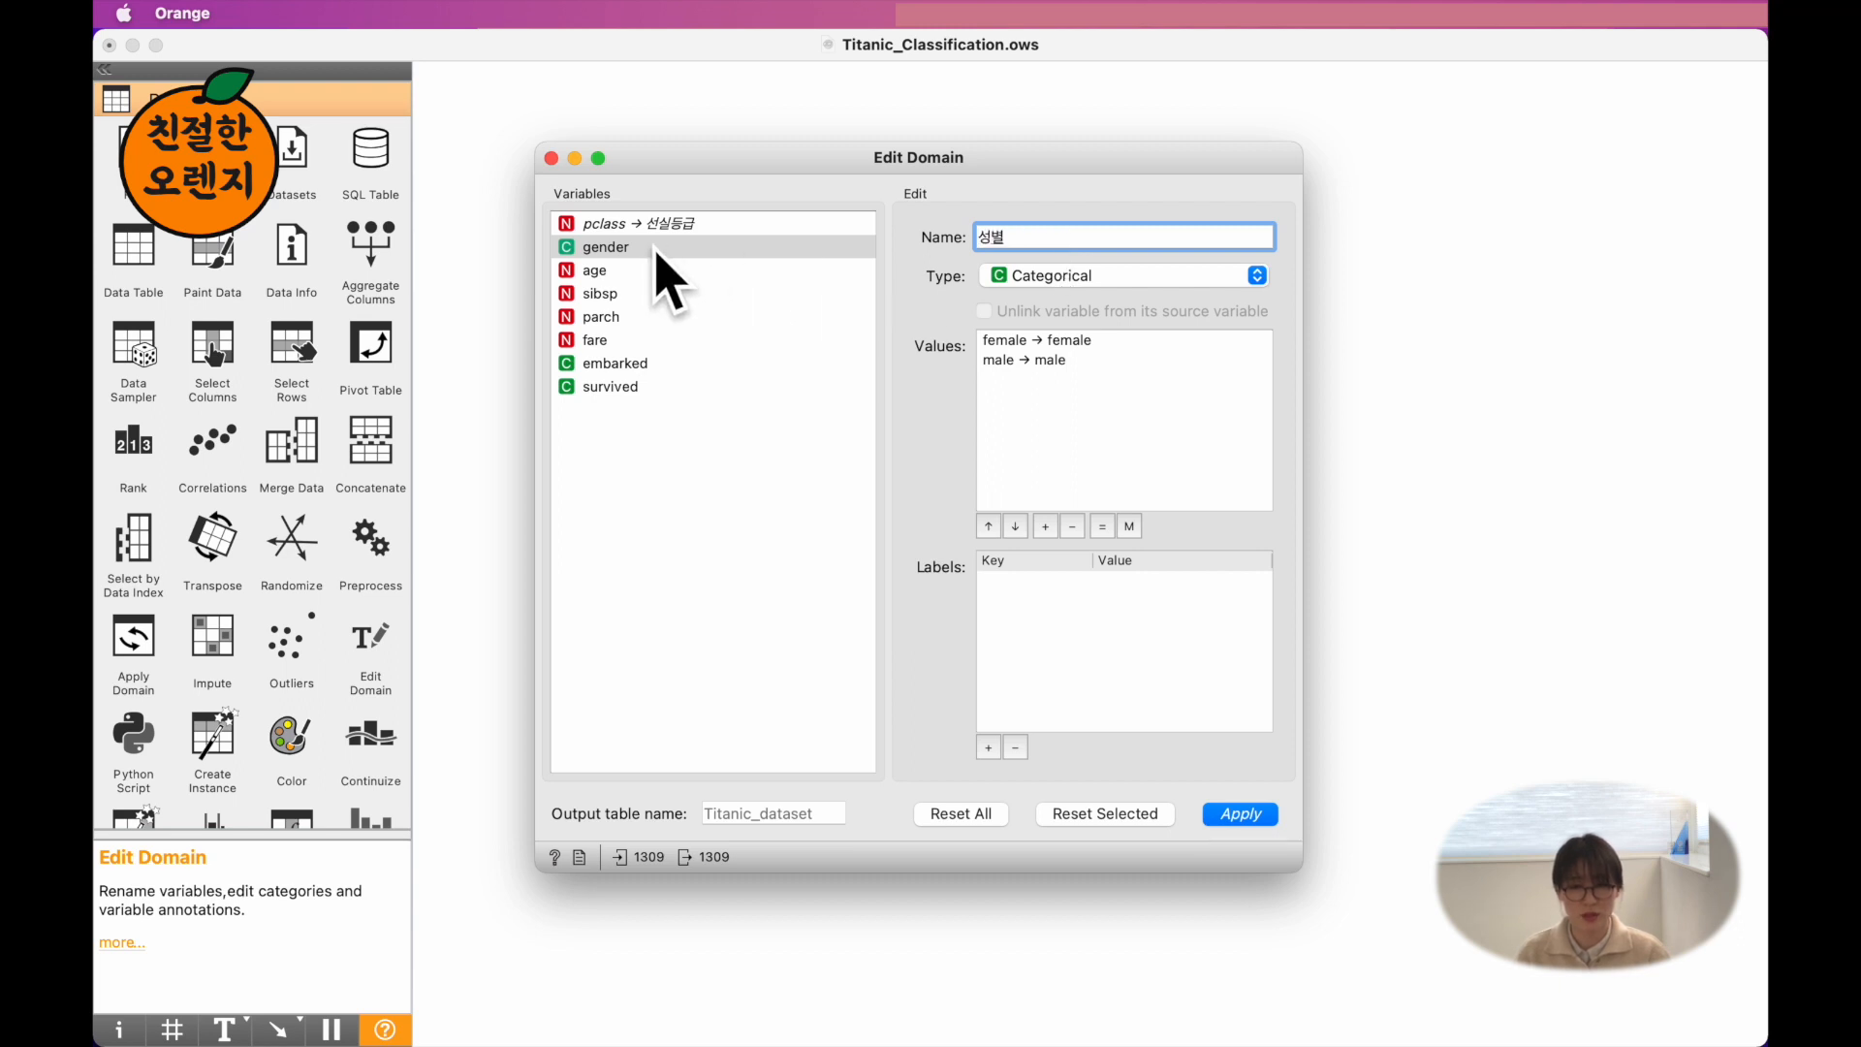
click(612, 271)
double_click(1037, 240)
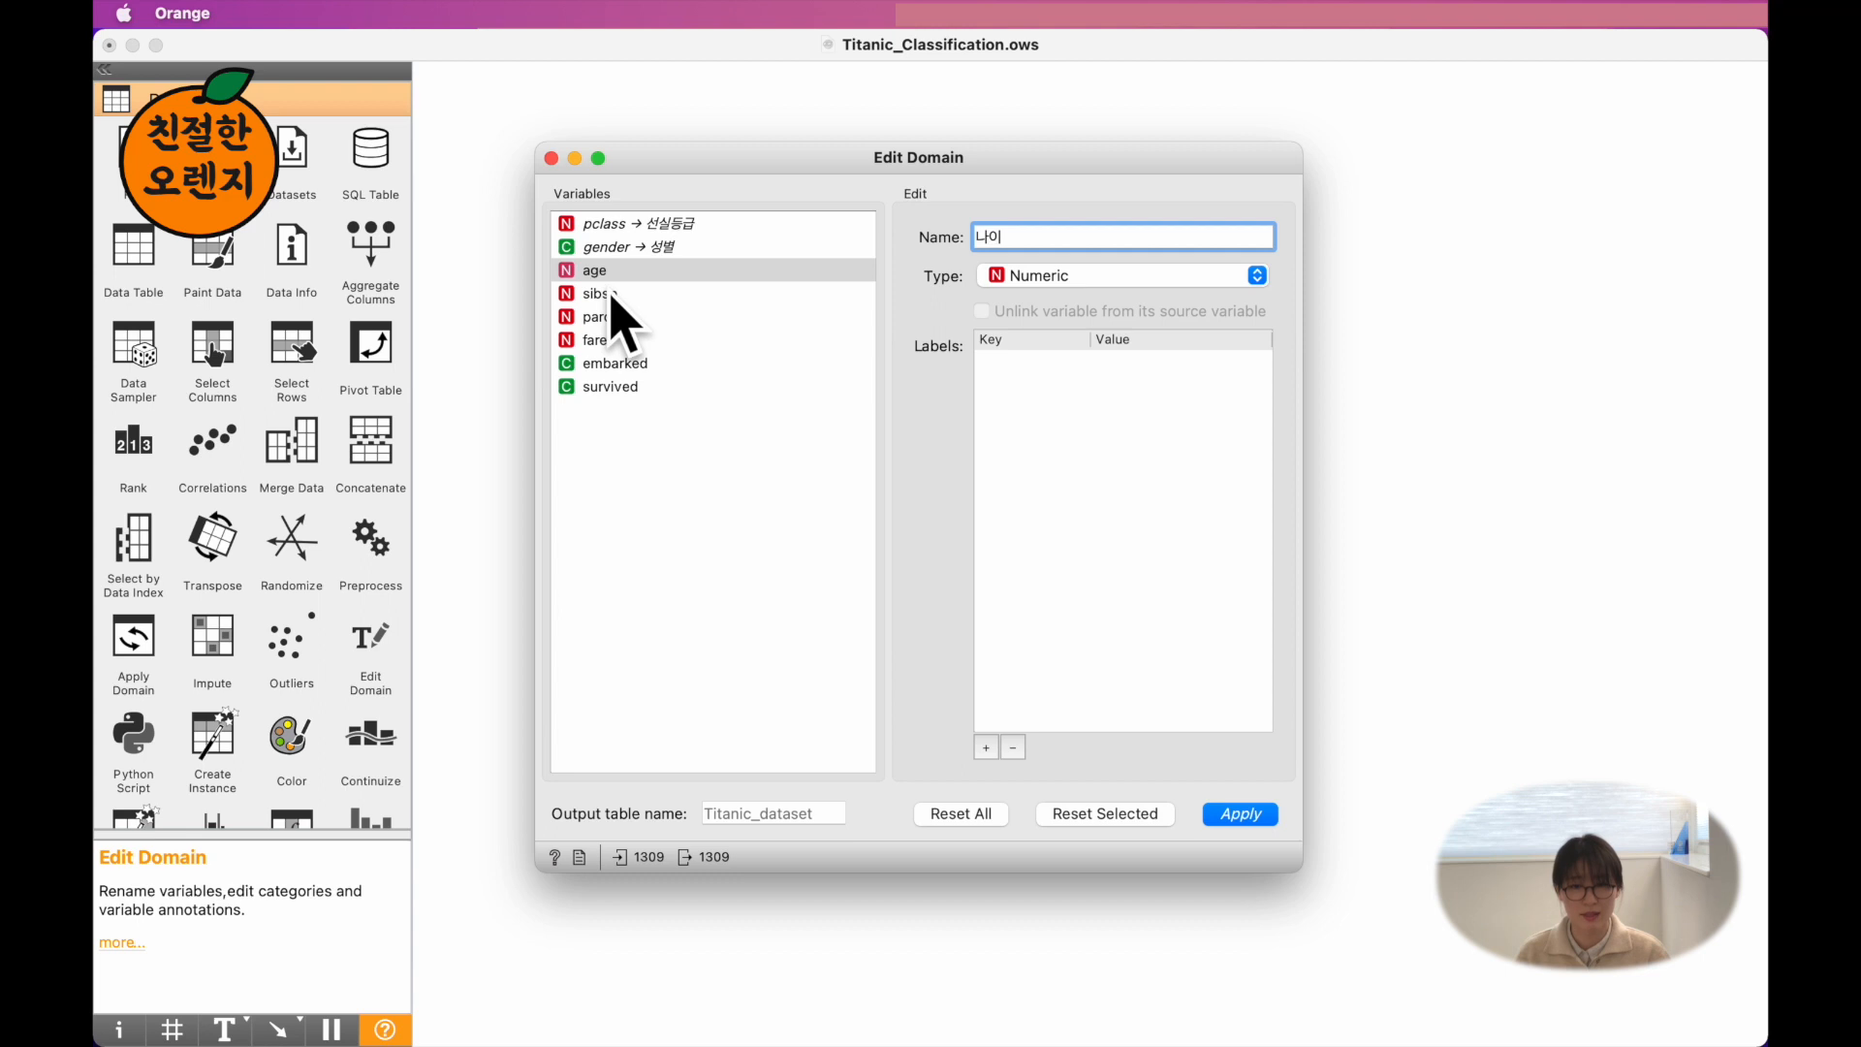
- Rename the sibsp variable as 형제배우자수 and the parch variable as 부모자식수
click(611, 294)
double_click(1027, 240)
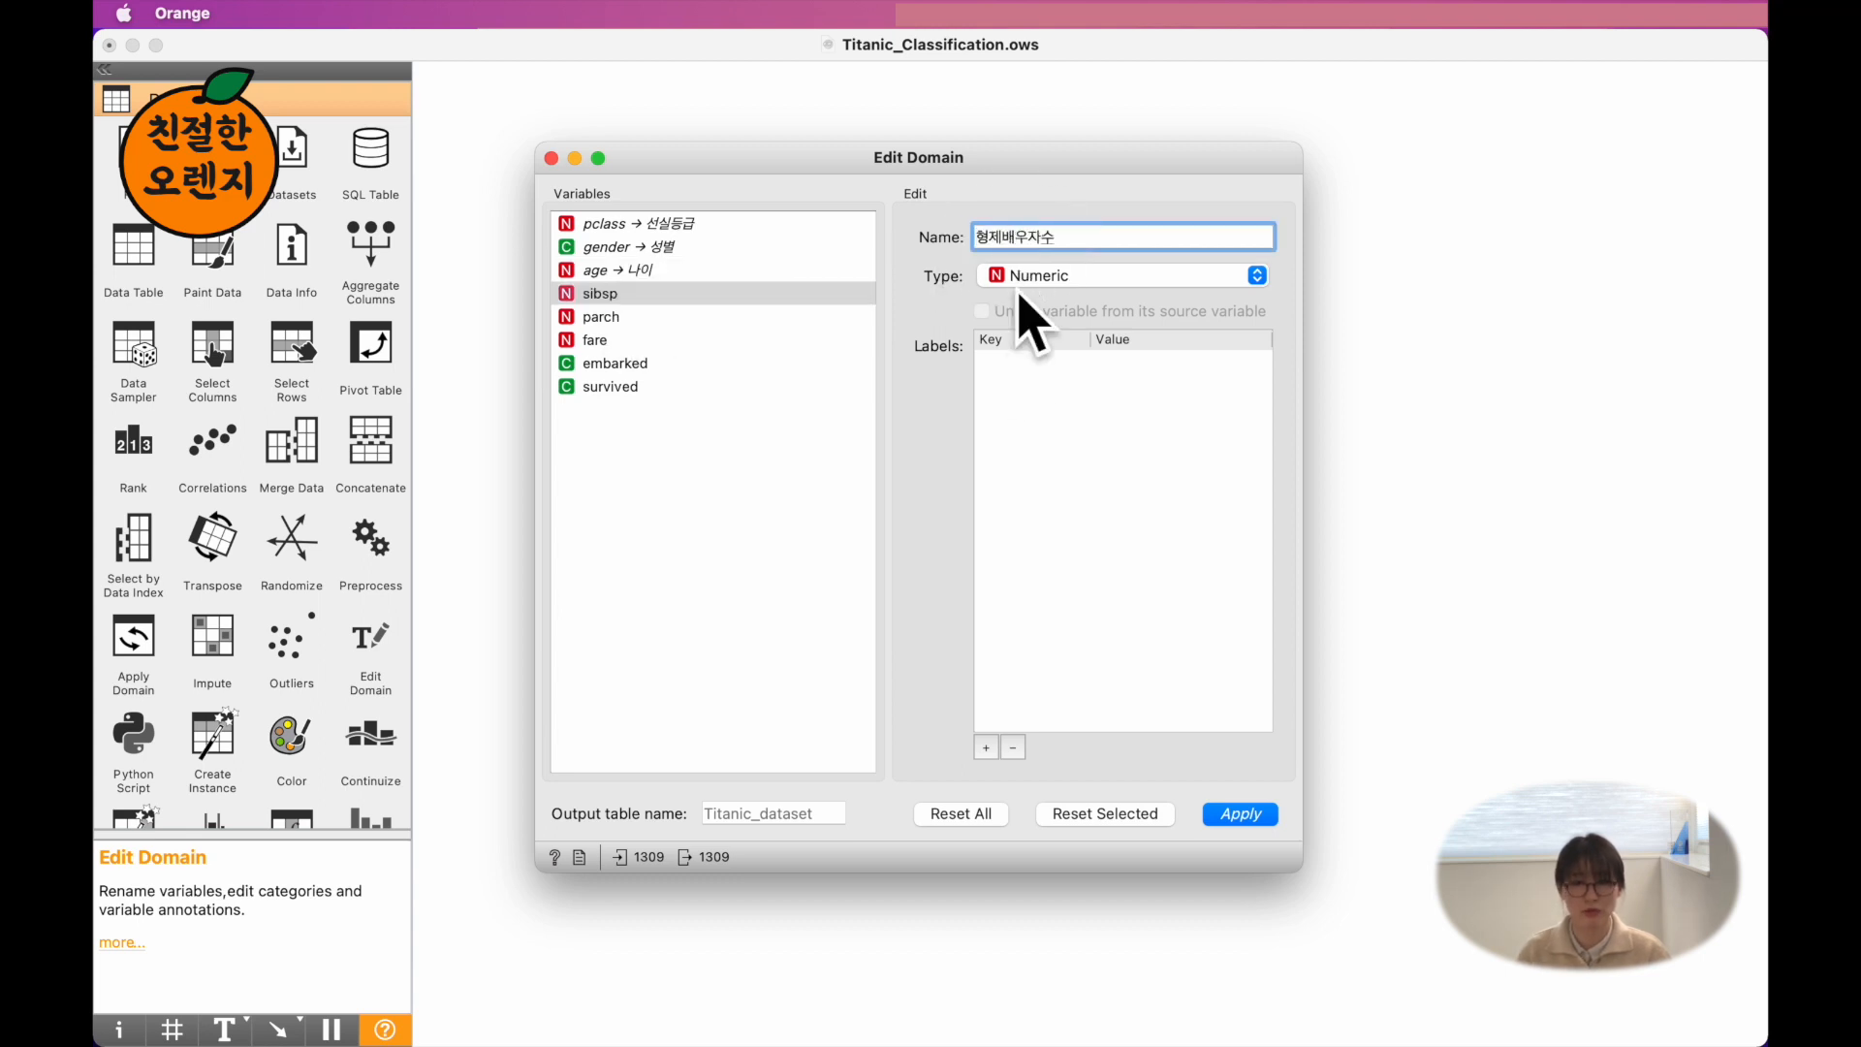
click(618, 318)
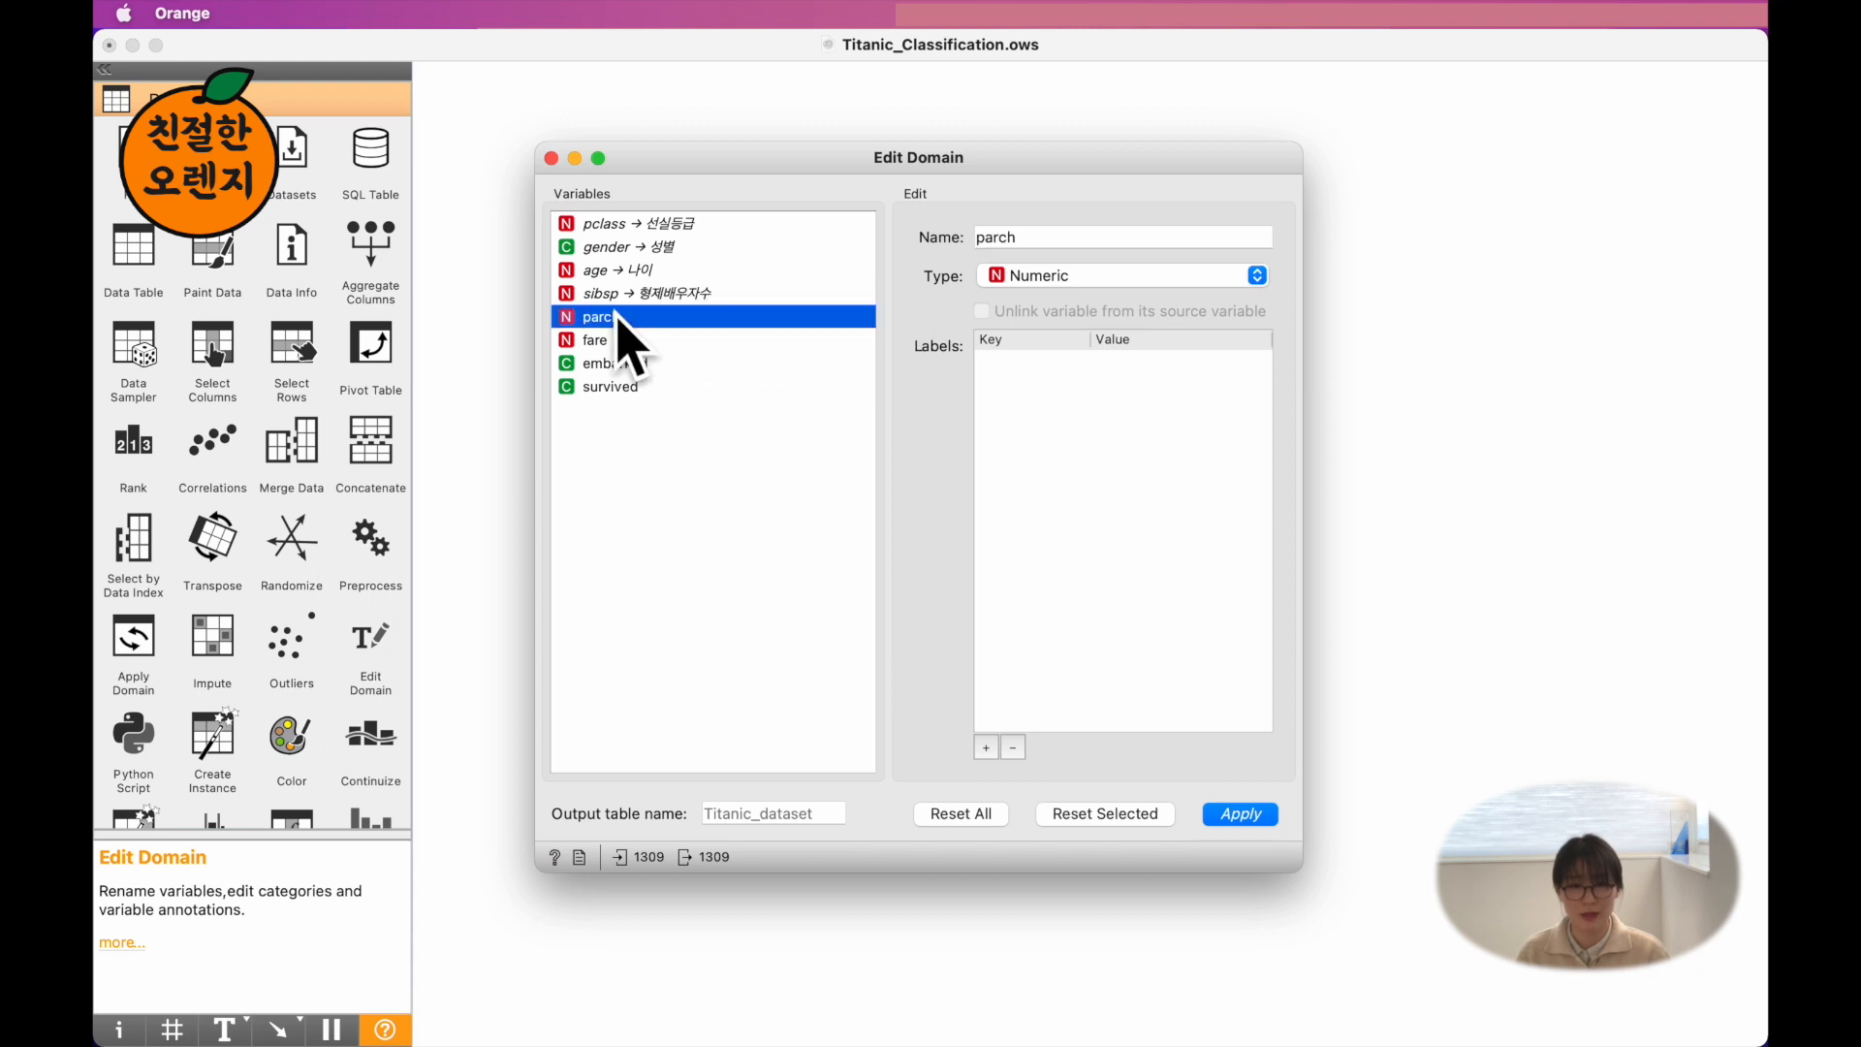
double_click(1118, 239)
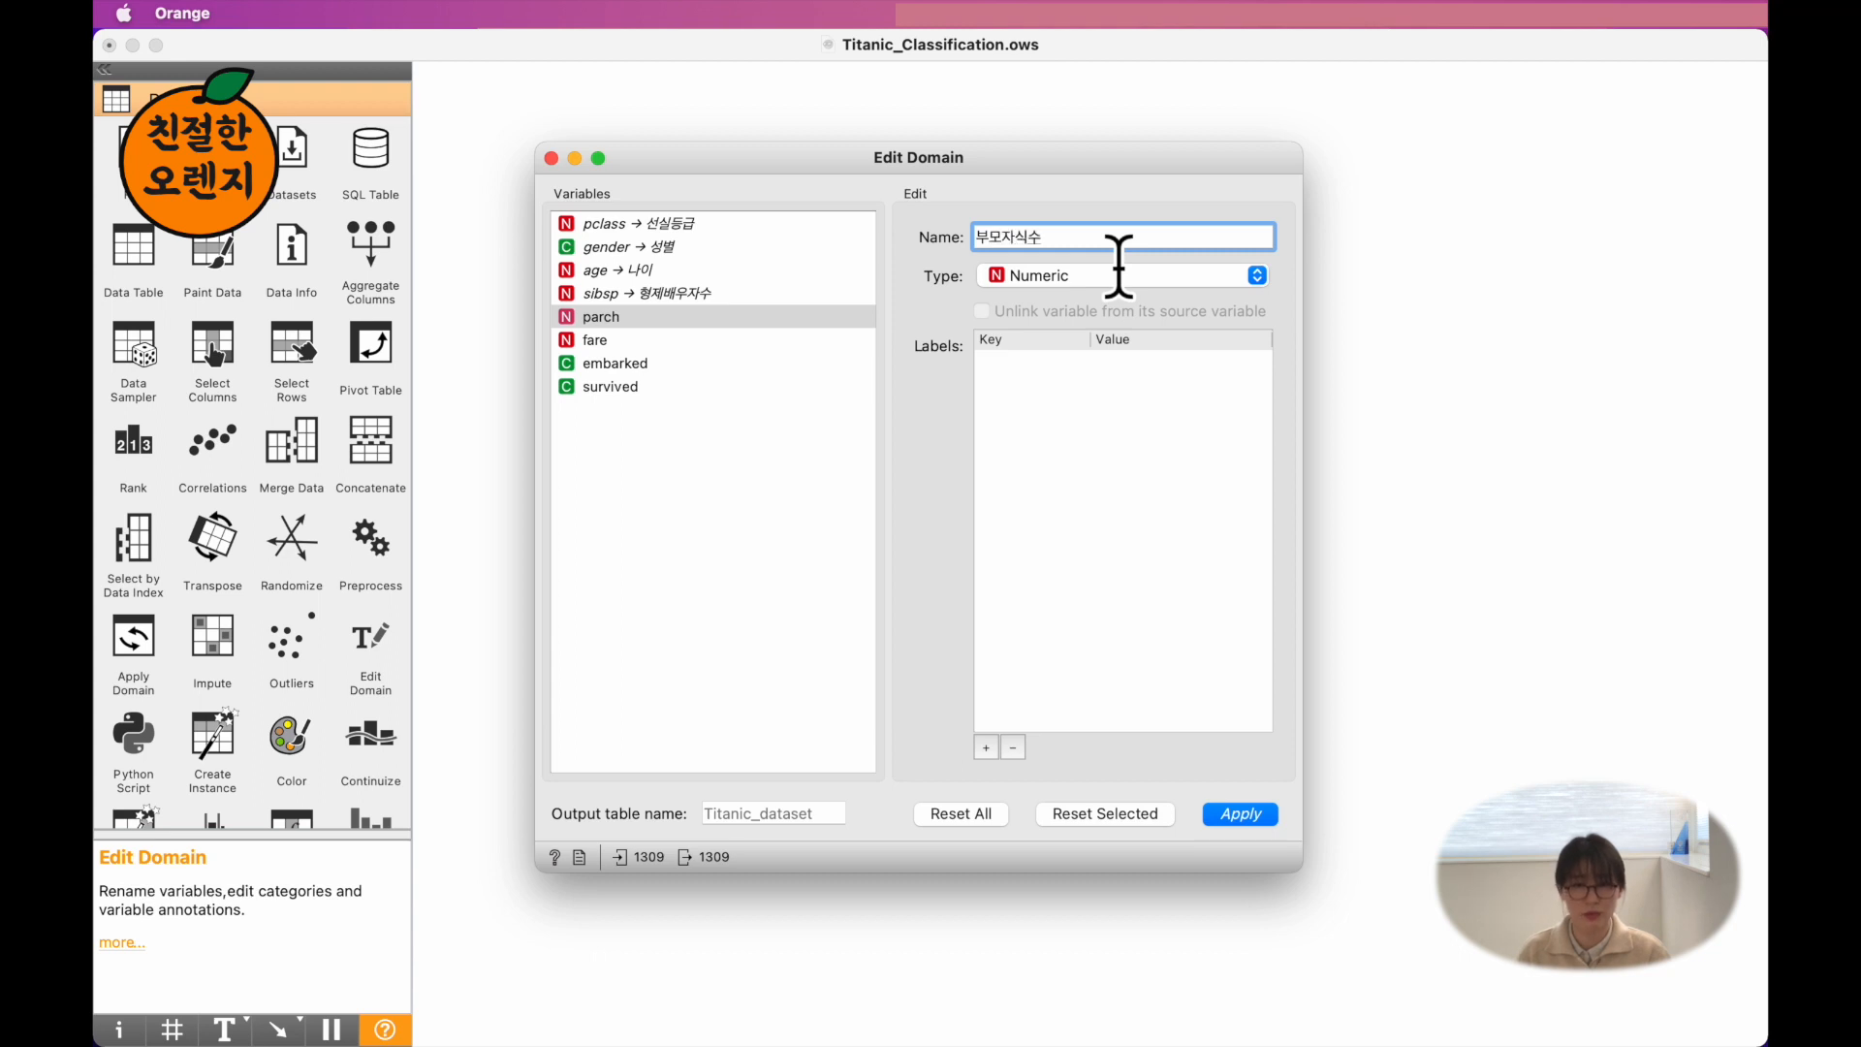
- Rename the fare variable as 요금 and the embarked variable as 출항지
click(608, 340)
double_click(1056, 265)
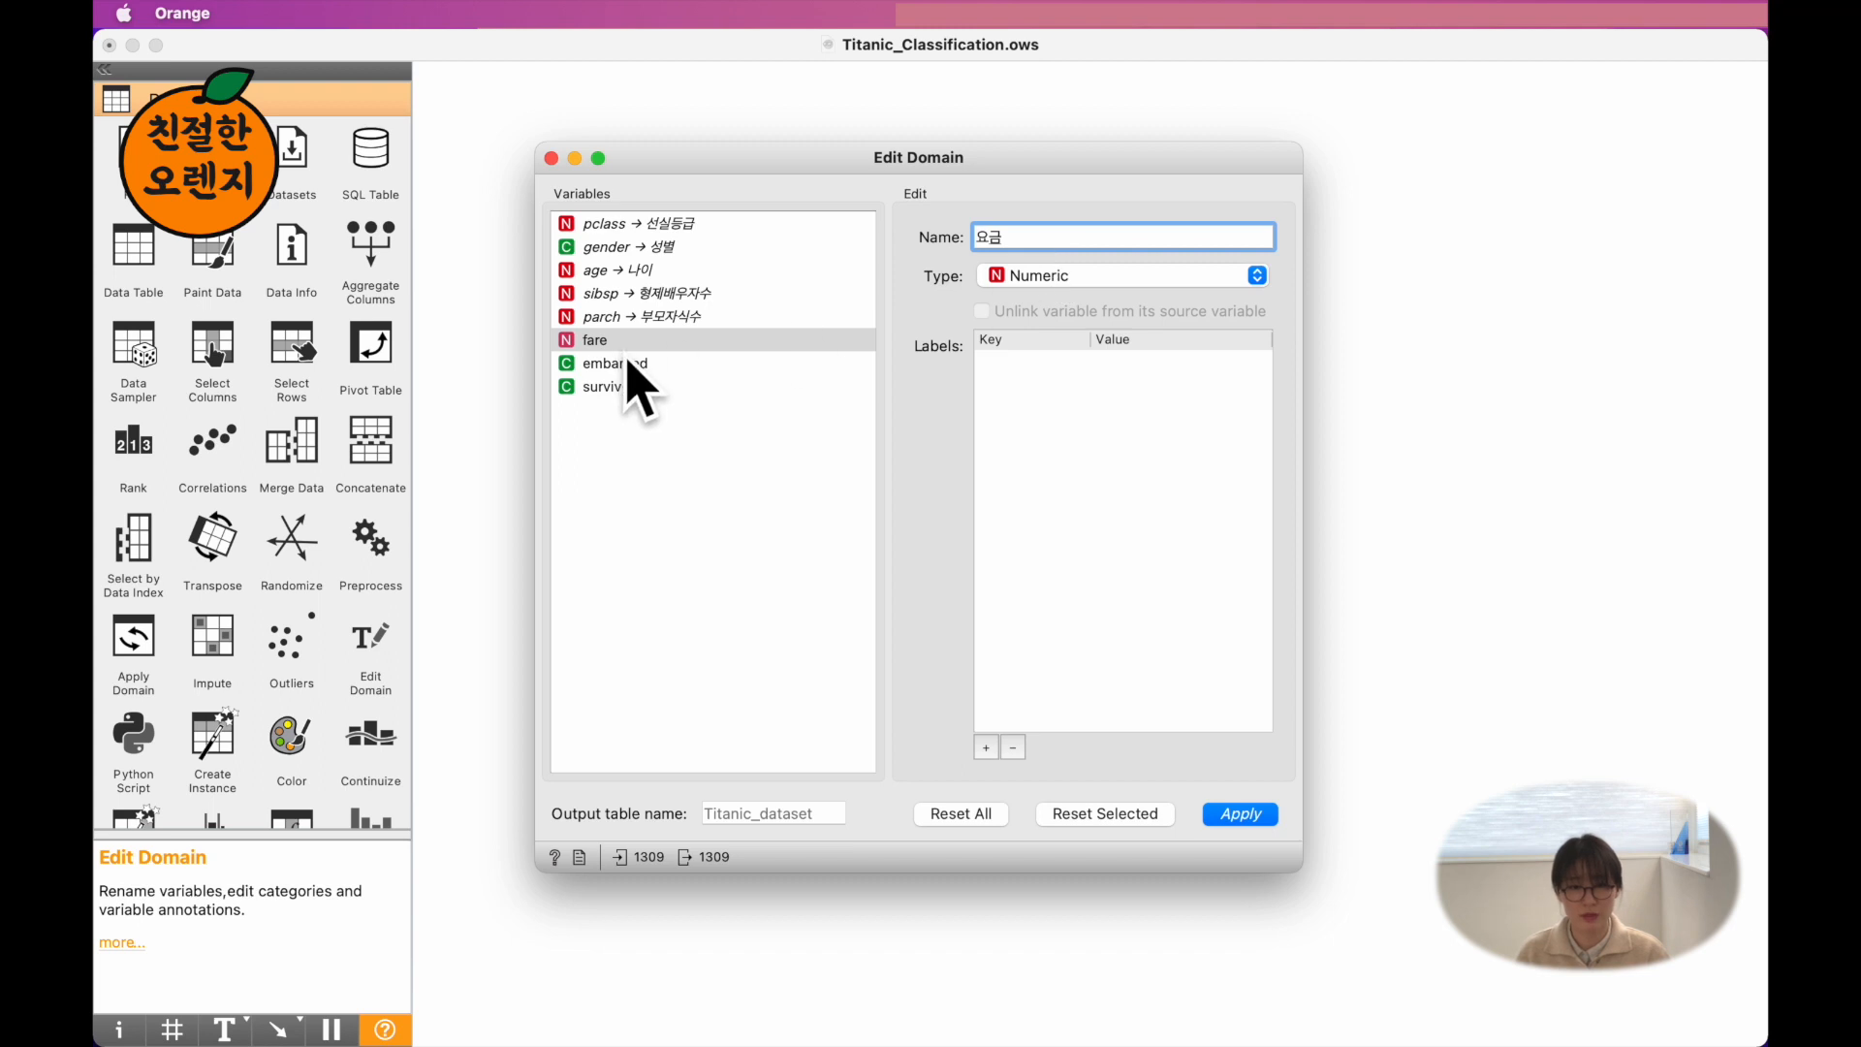
click(625, 366)
double_click(1056, 250)
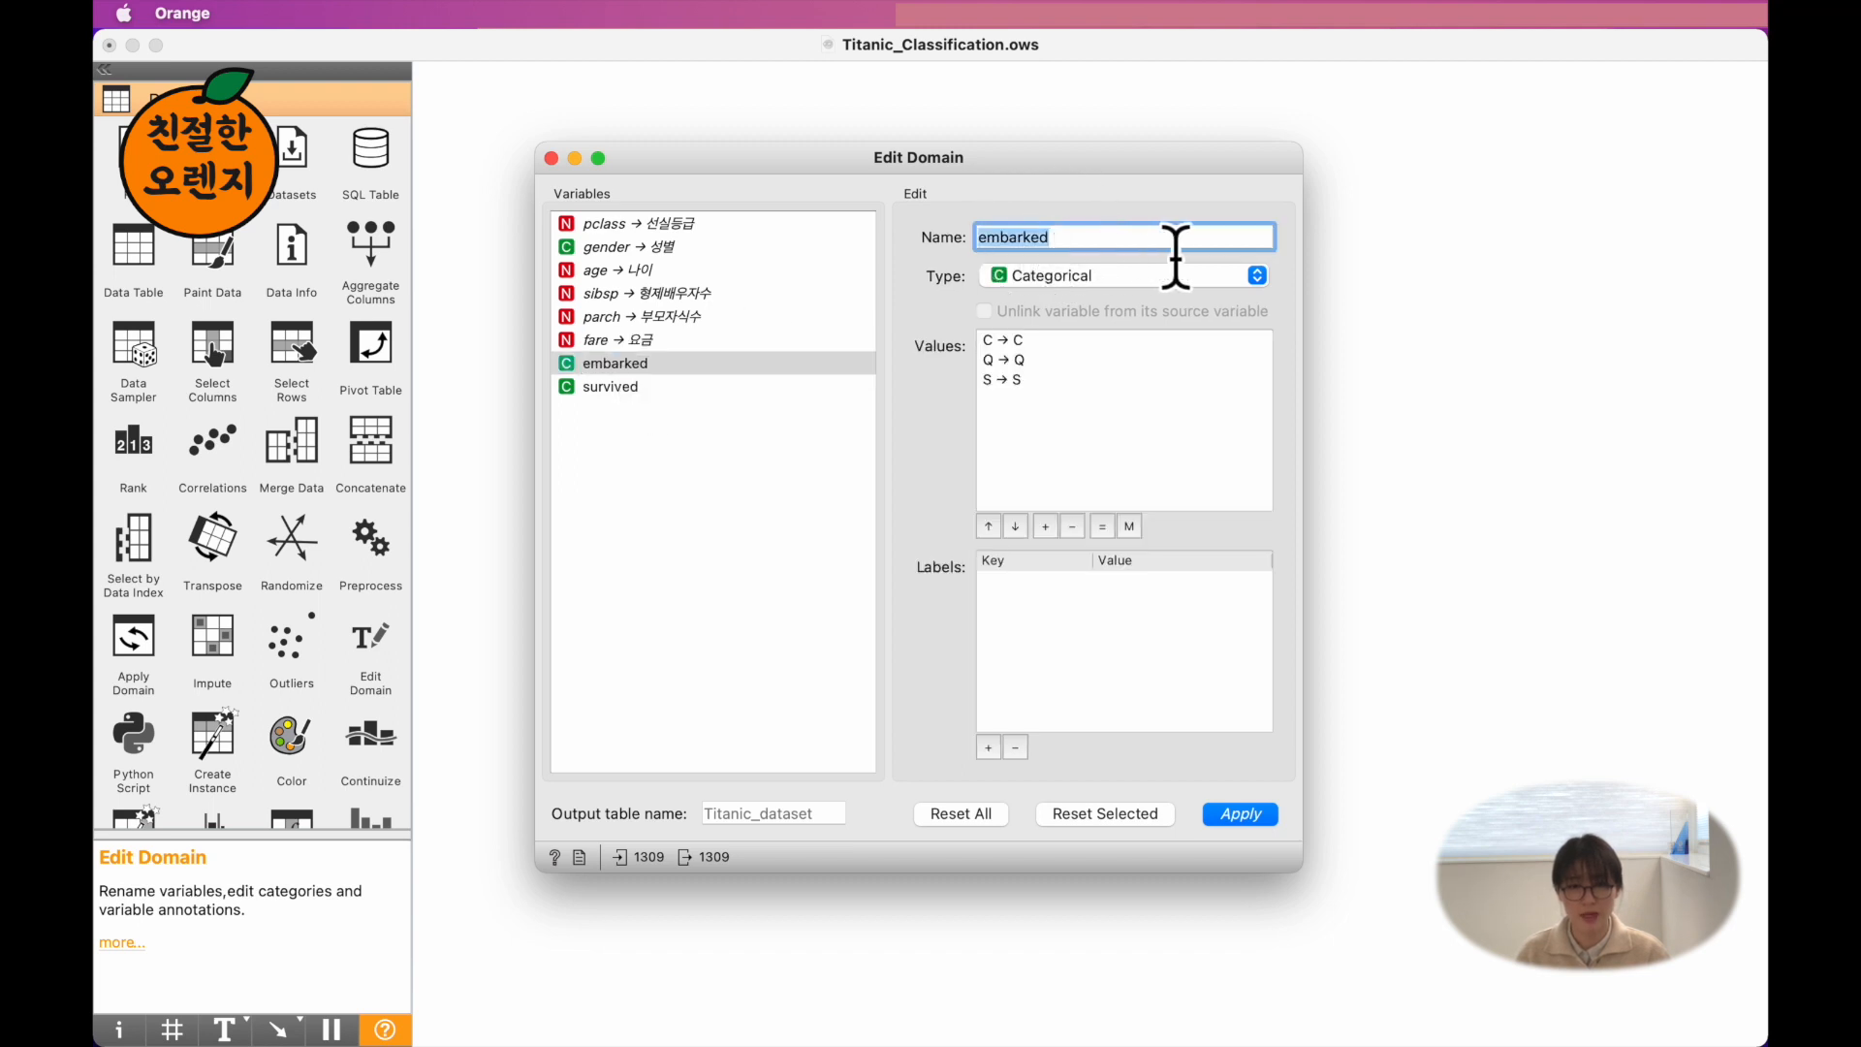
text(ㅎ)
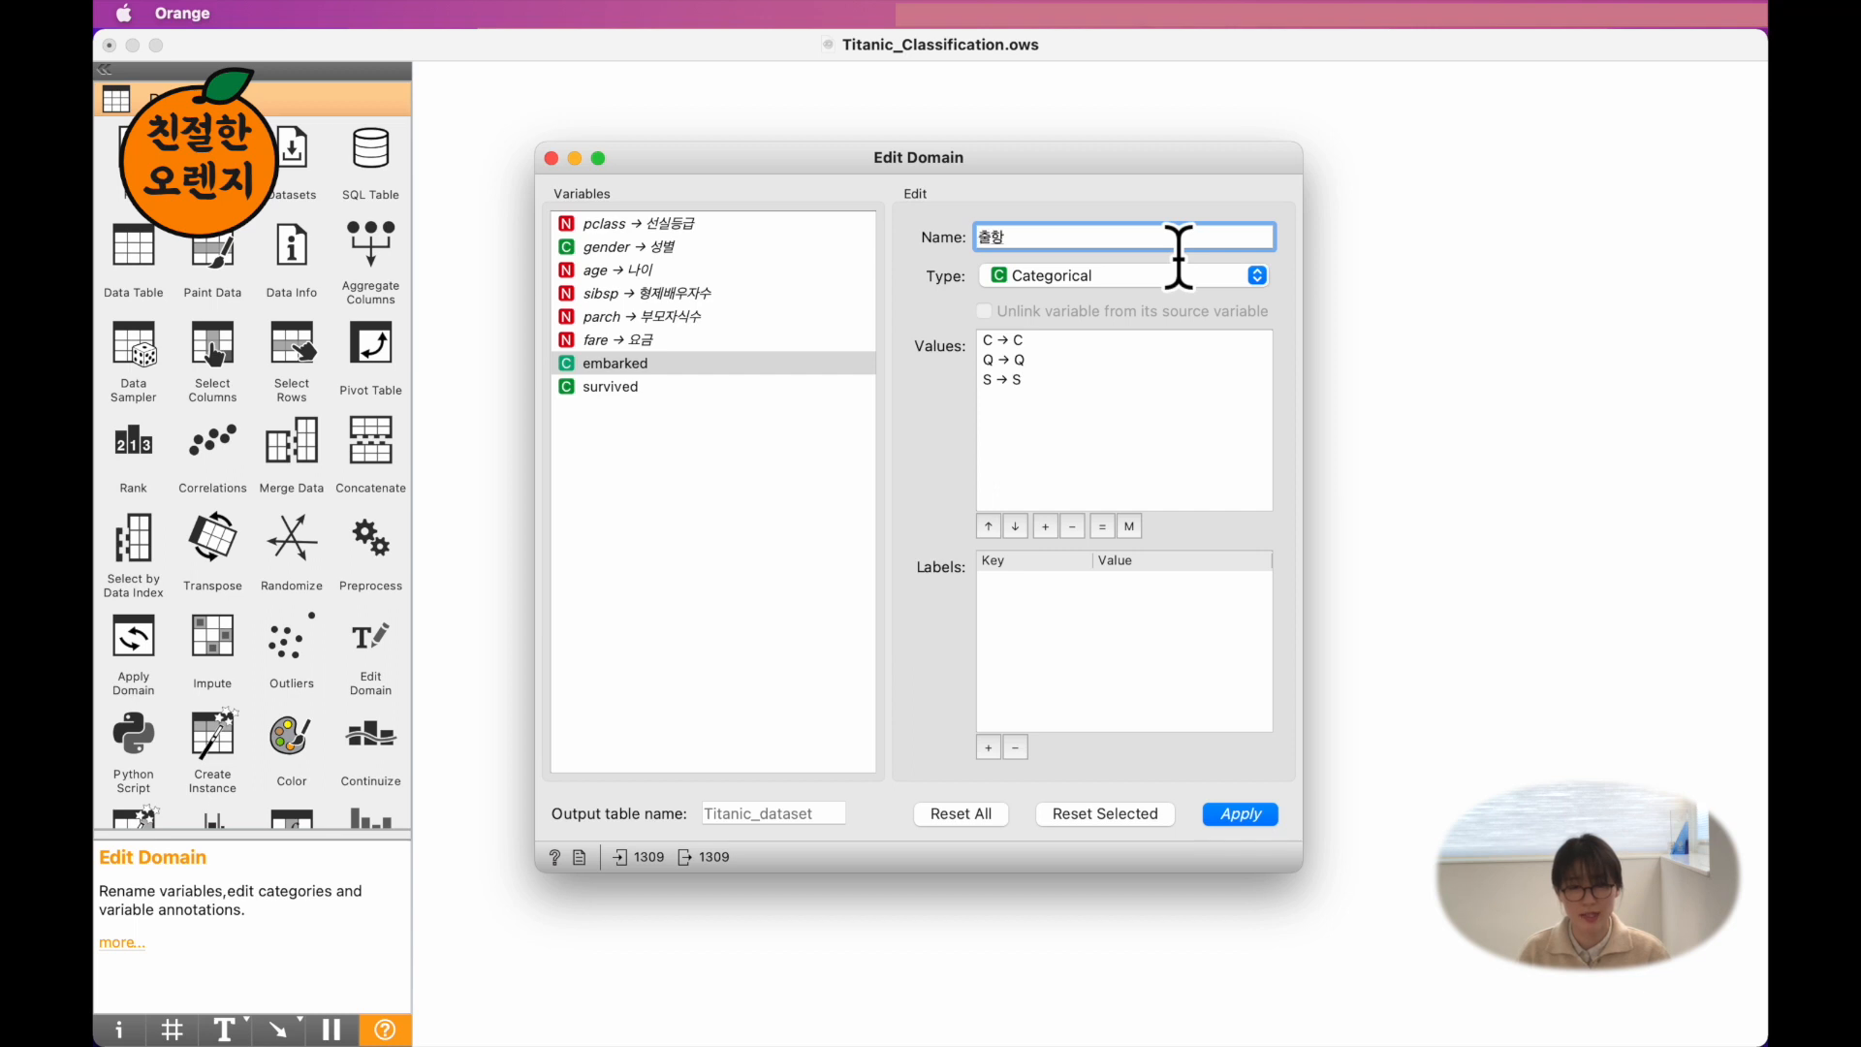
- Rename the survived variable as 생존여부 and apply the domain changes
click(621, 387)
double_click(1028, 247)
text(ㅅ)
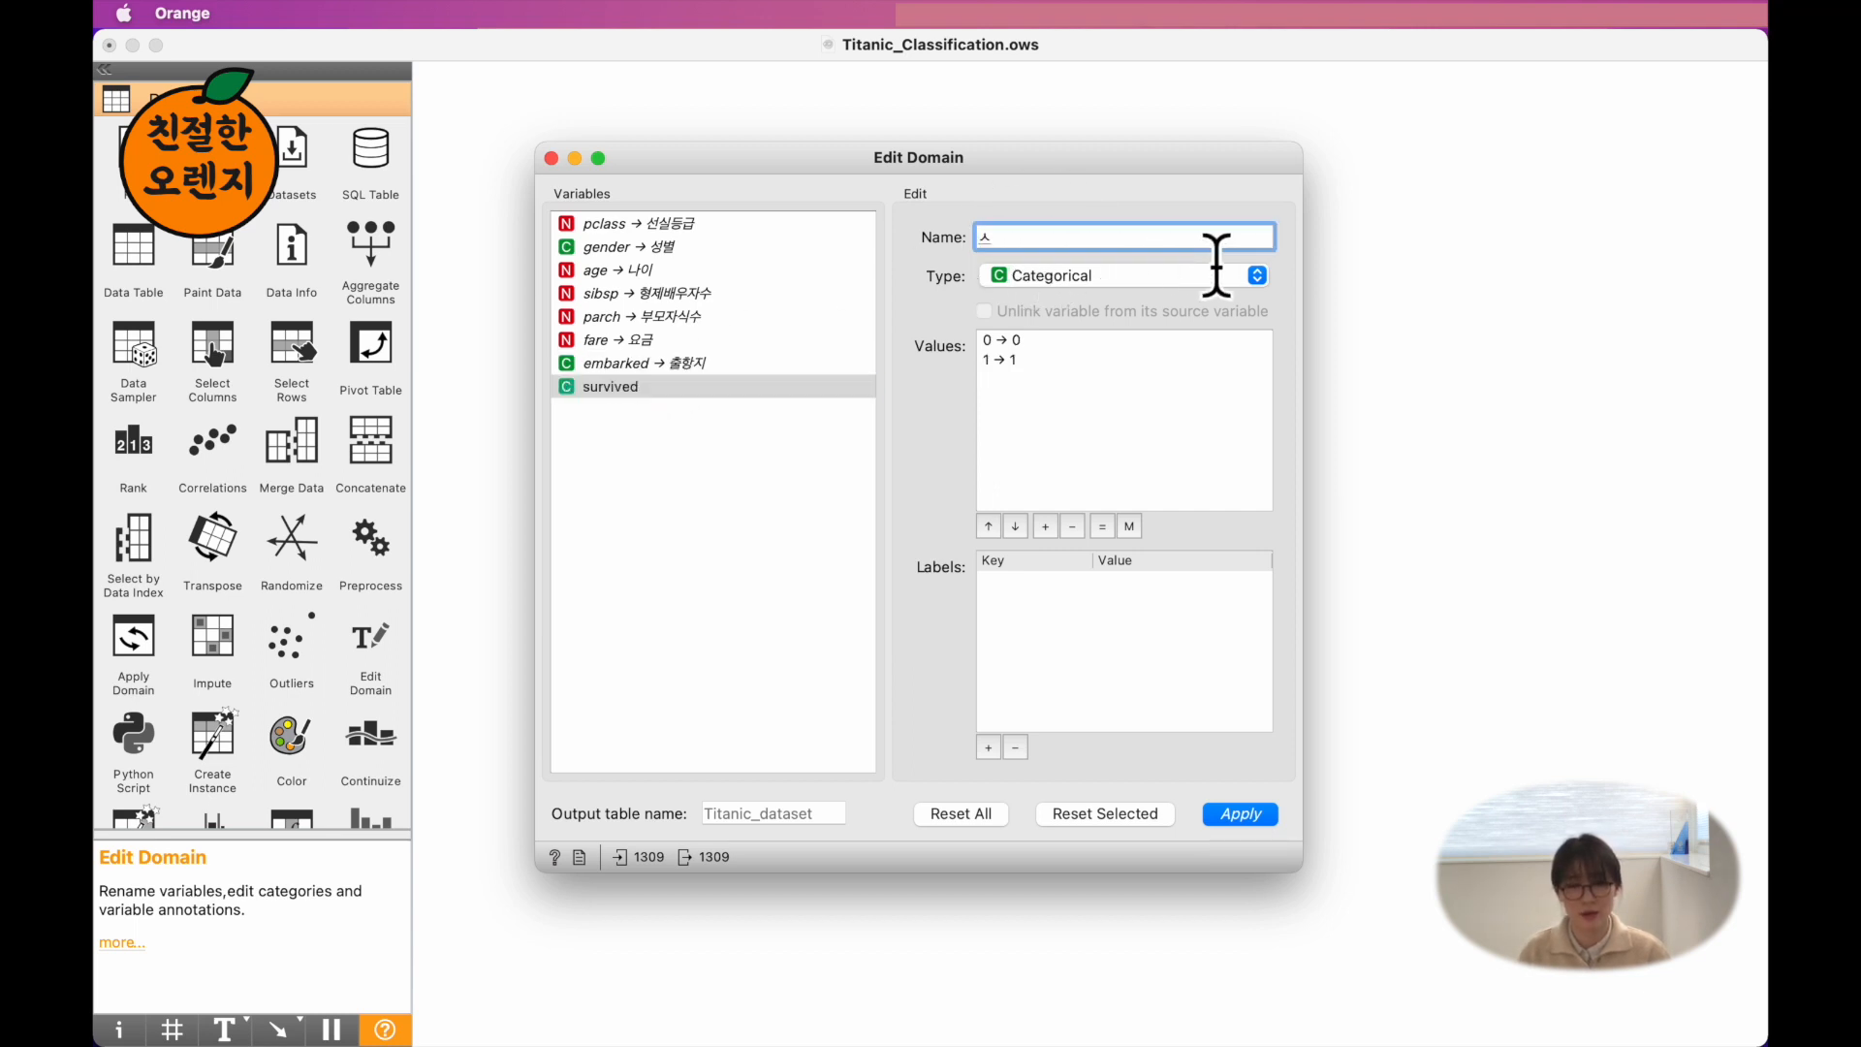
text(생존여부)
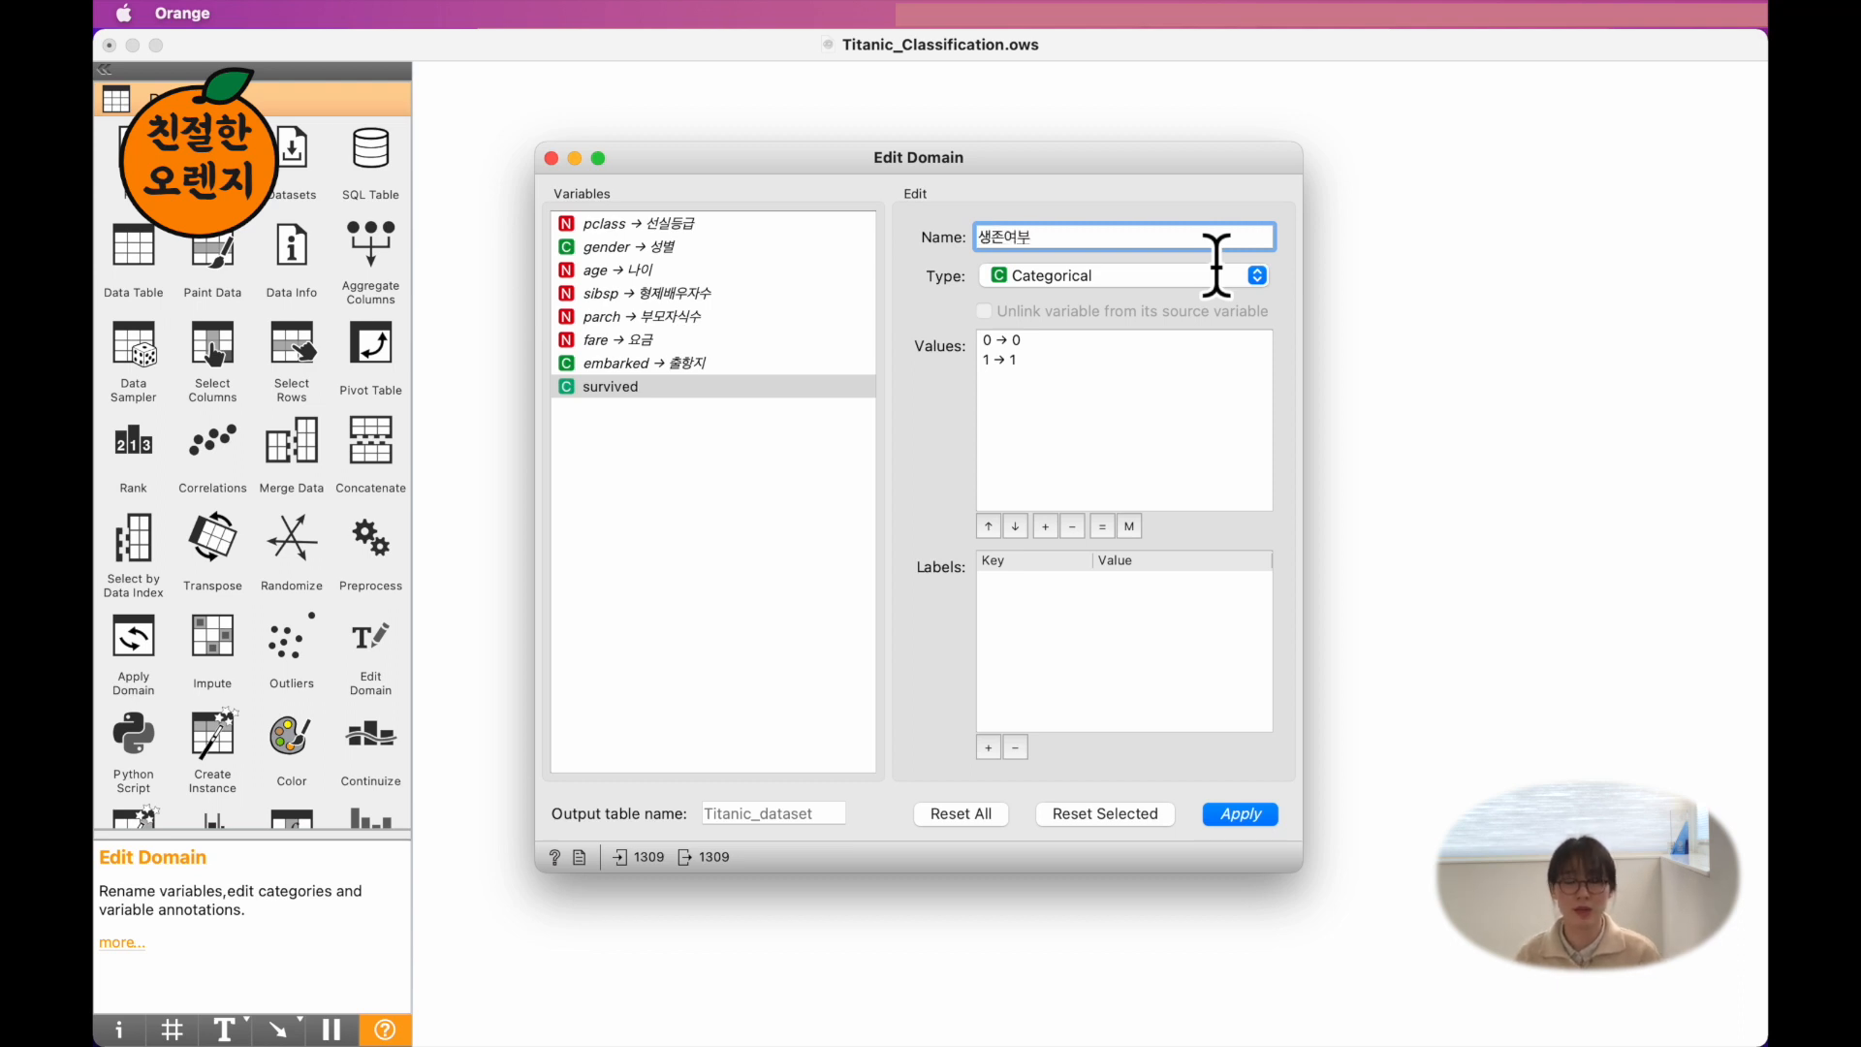
key(Return)
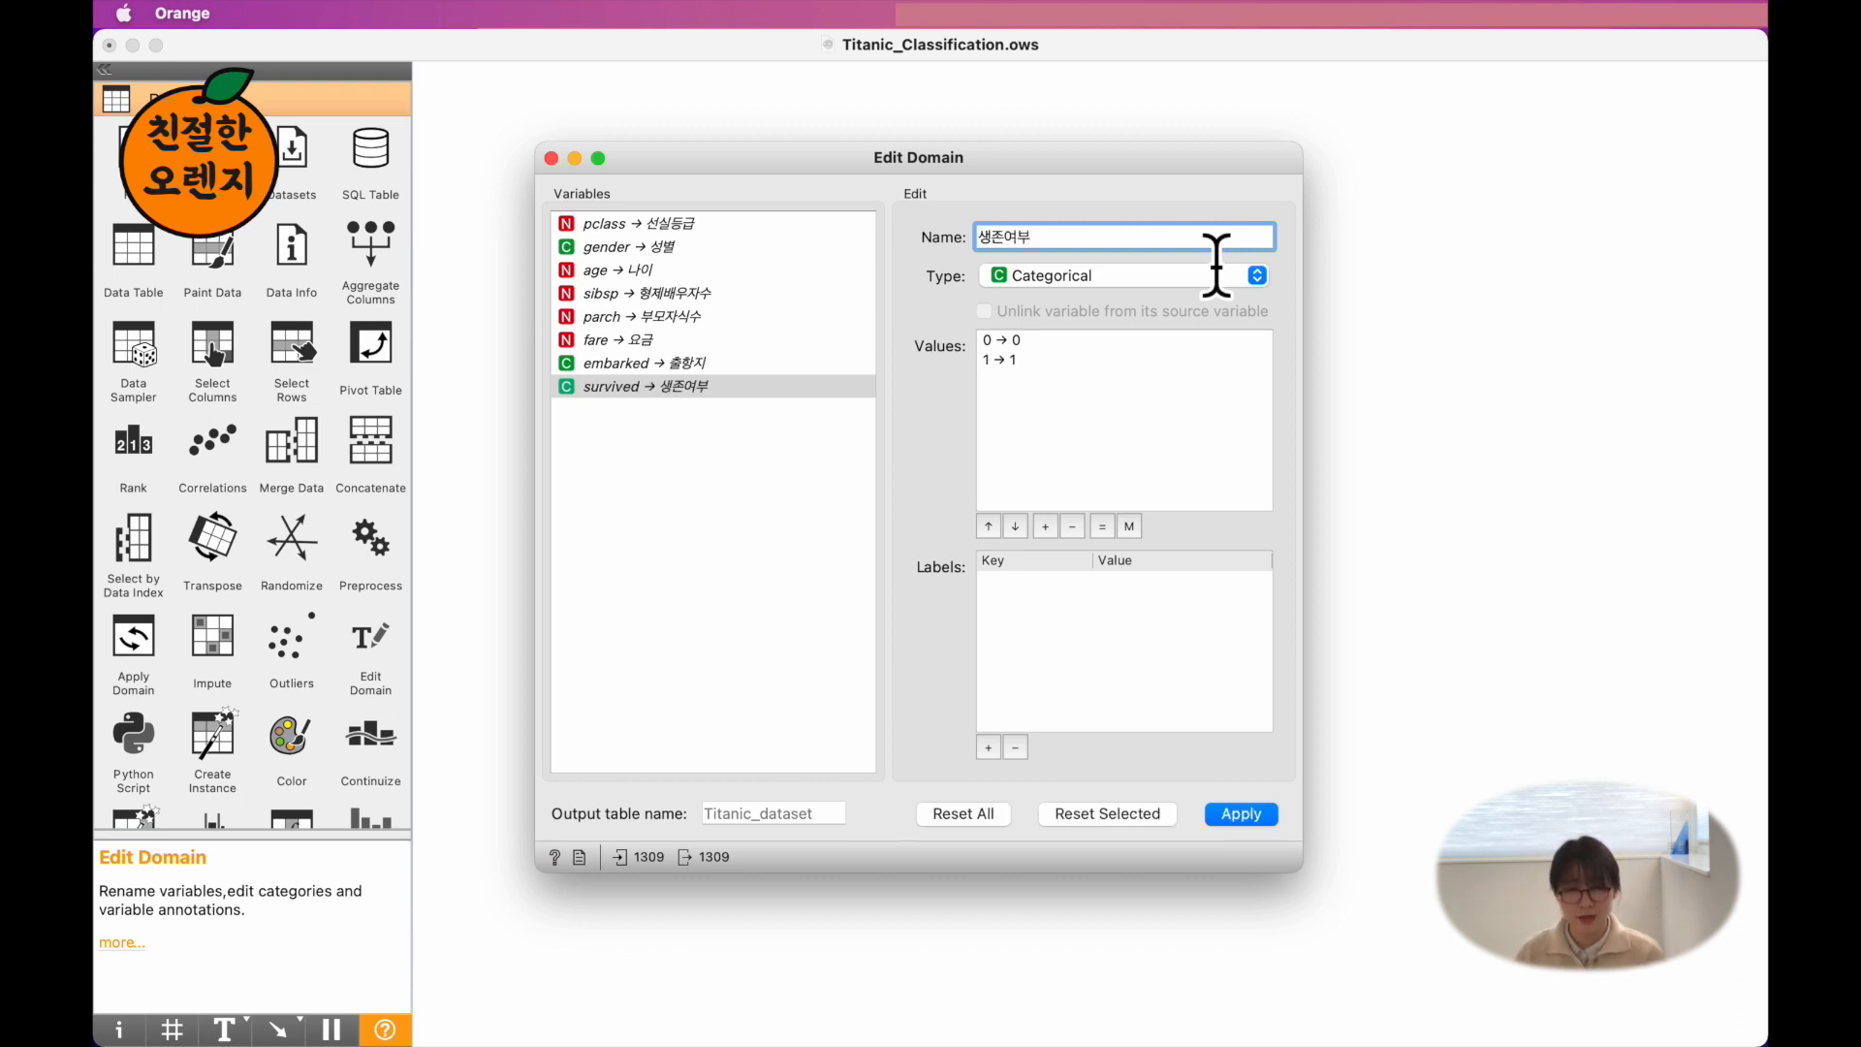
- Relabel the gender variable's category values, changing female to 여성 and male to 남성
click(644, 254)
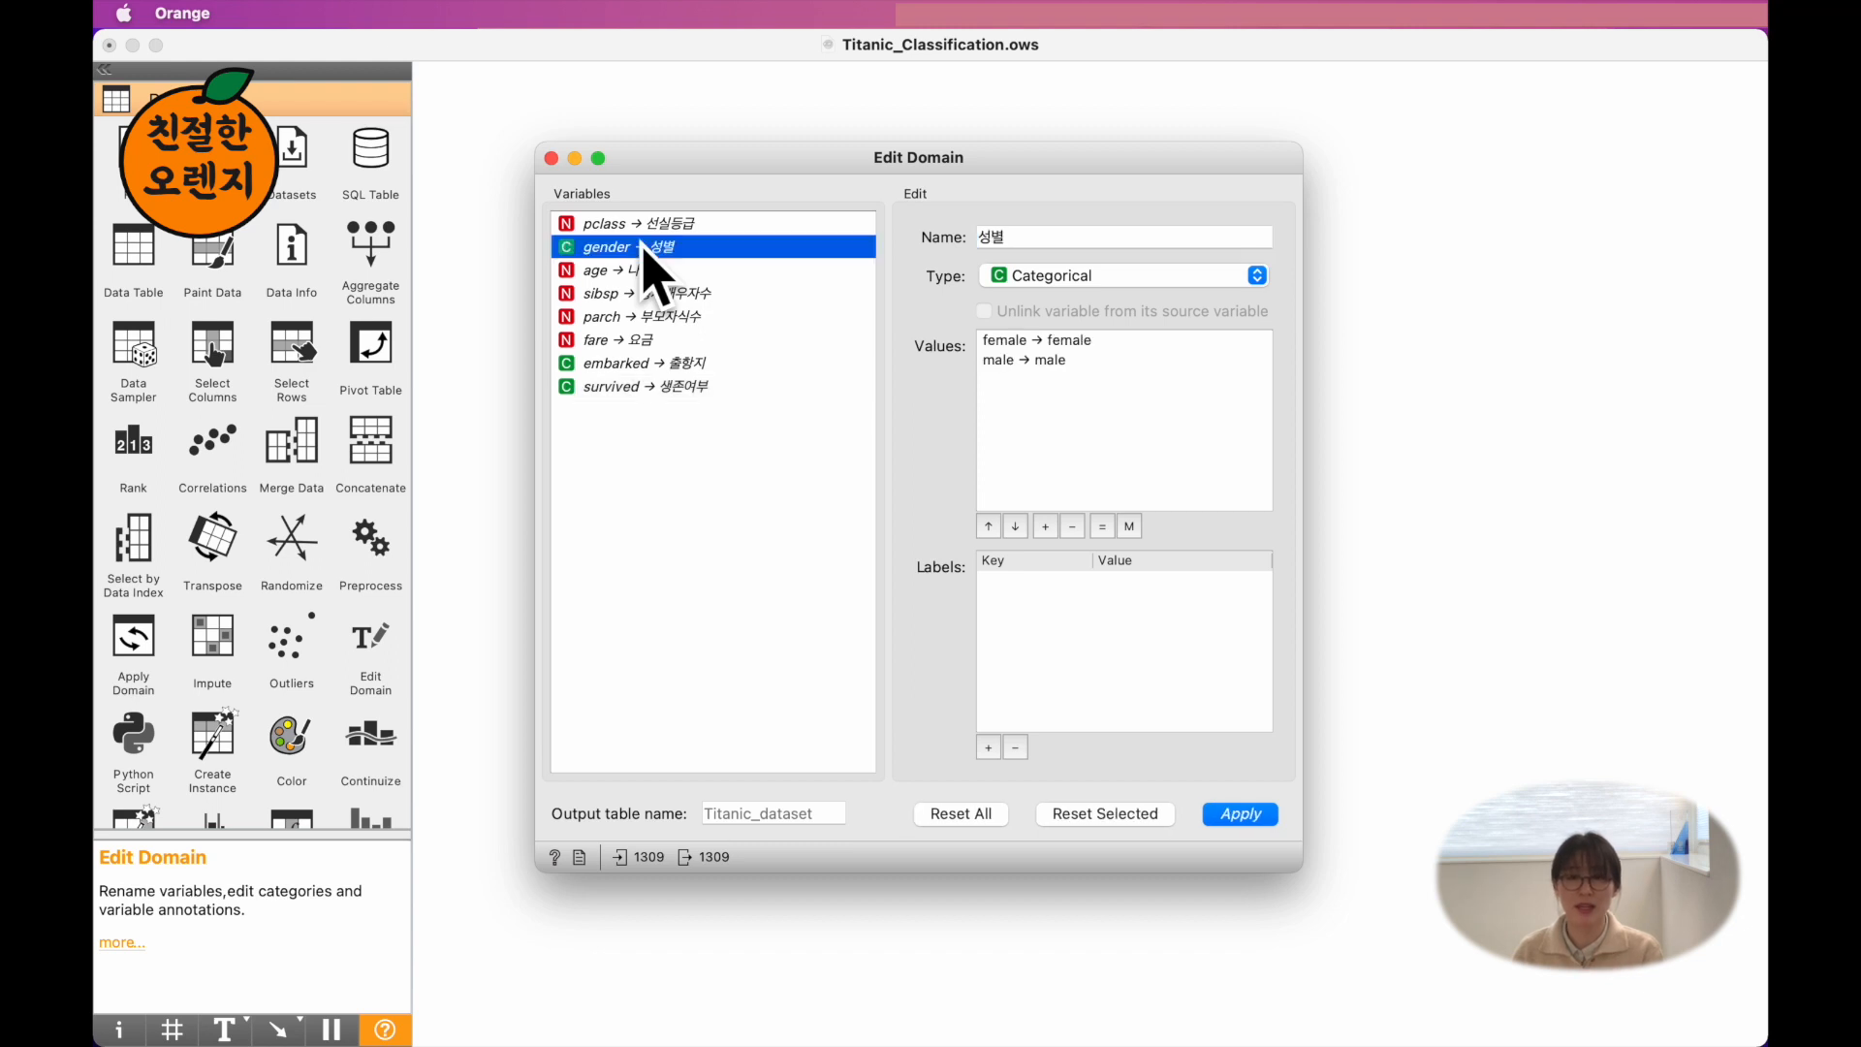
click(1013, 345)
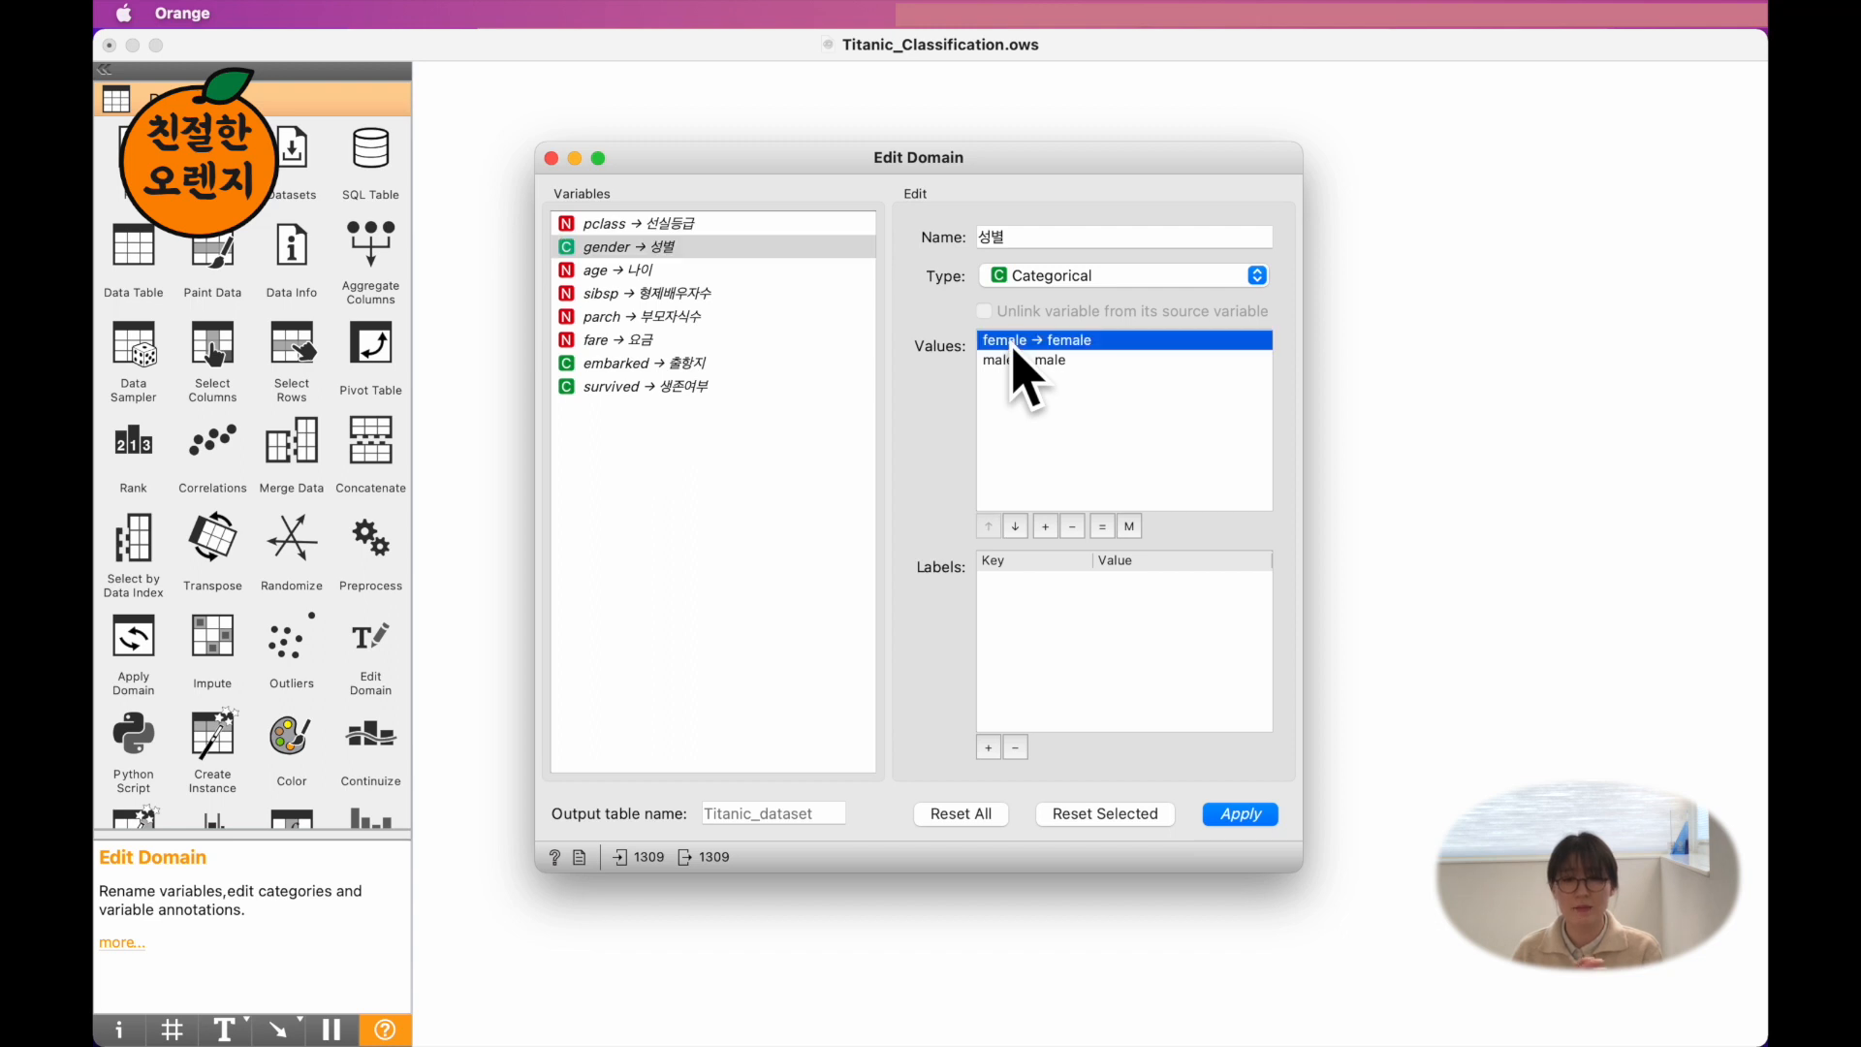
double_click(1083, 339)
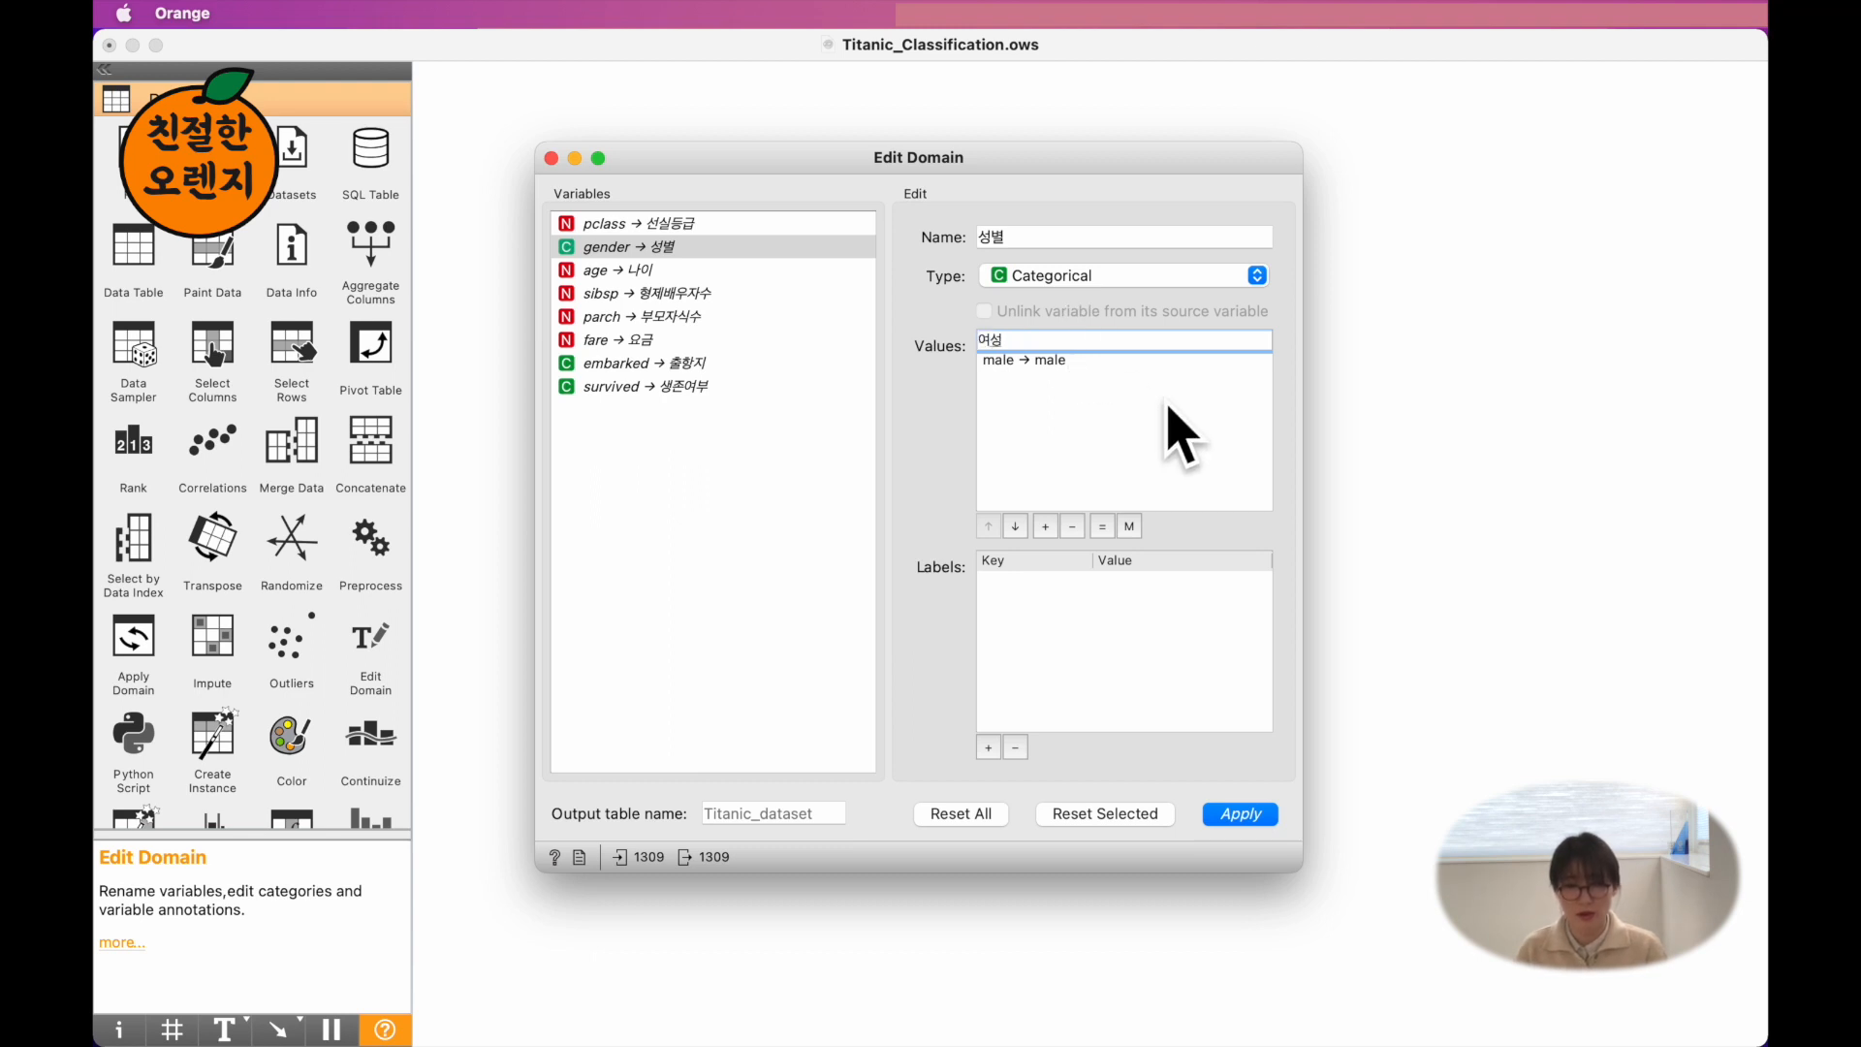
text(여성)
key(Return)
double_click(1056, 359)
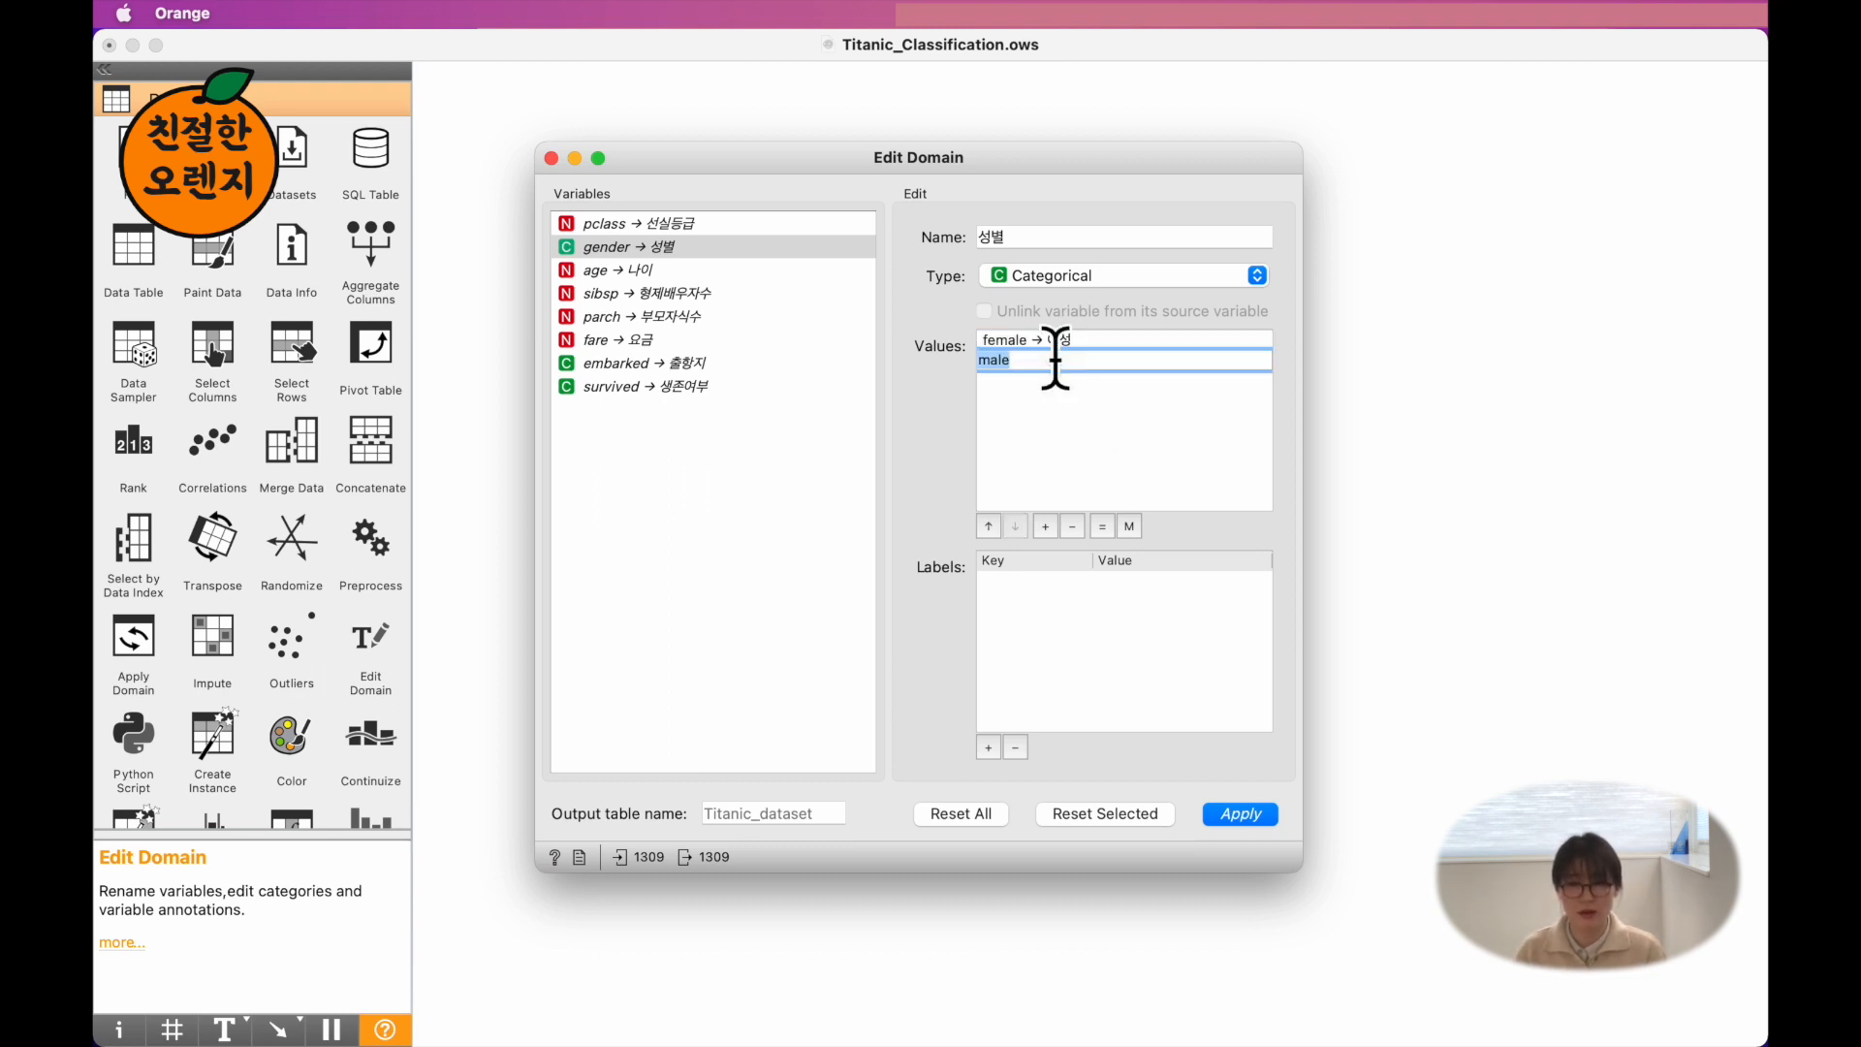
text(남성)
key(Return)
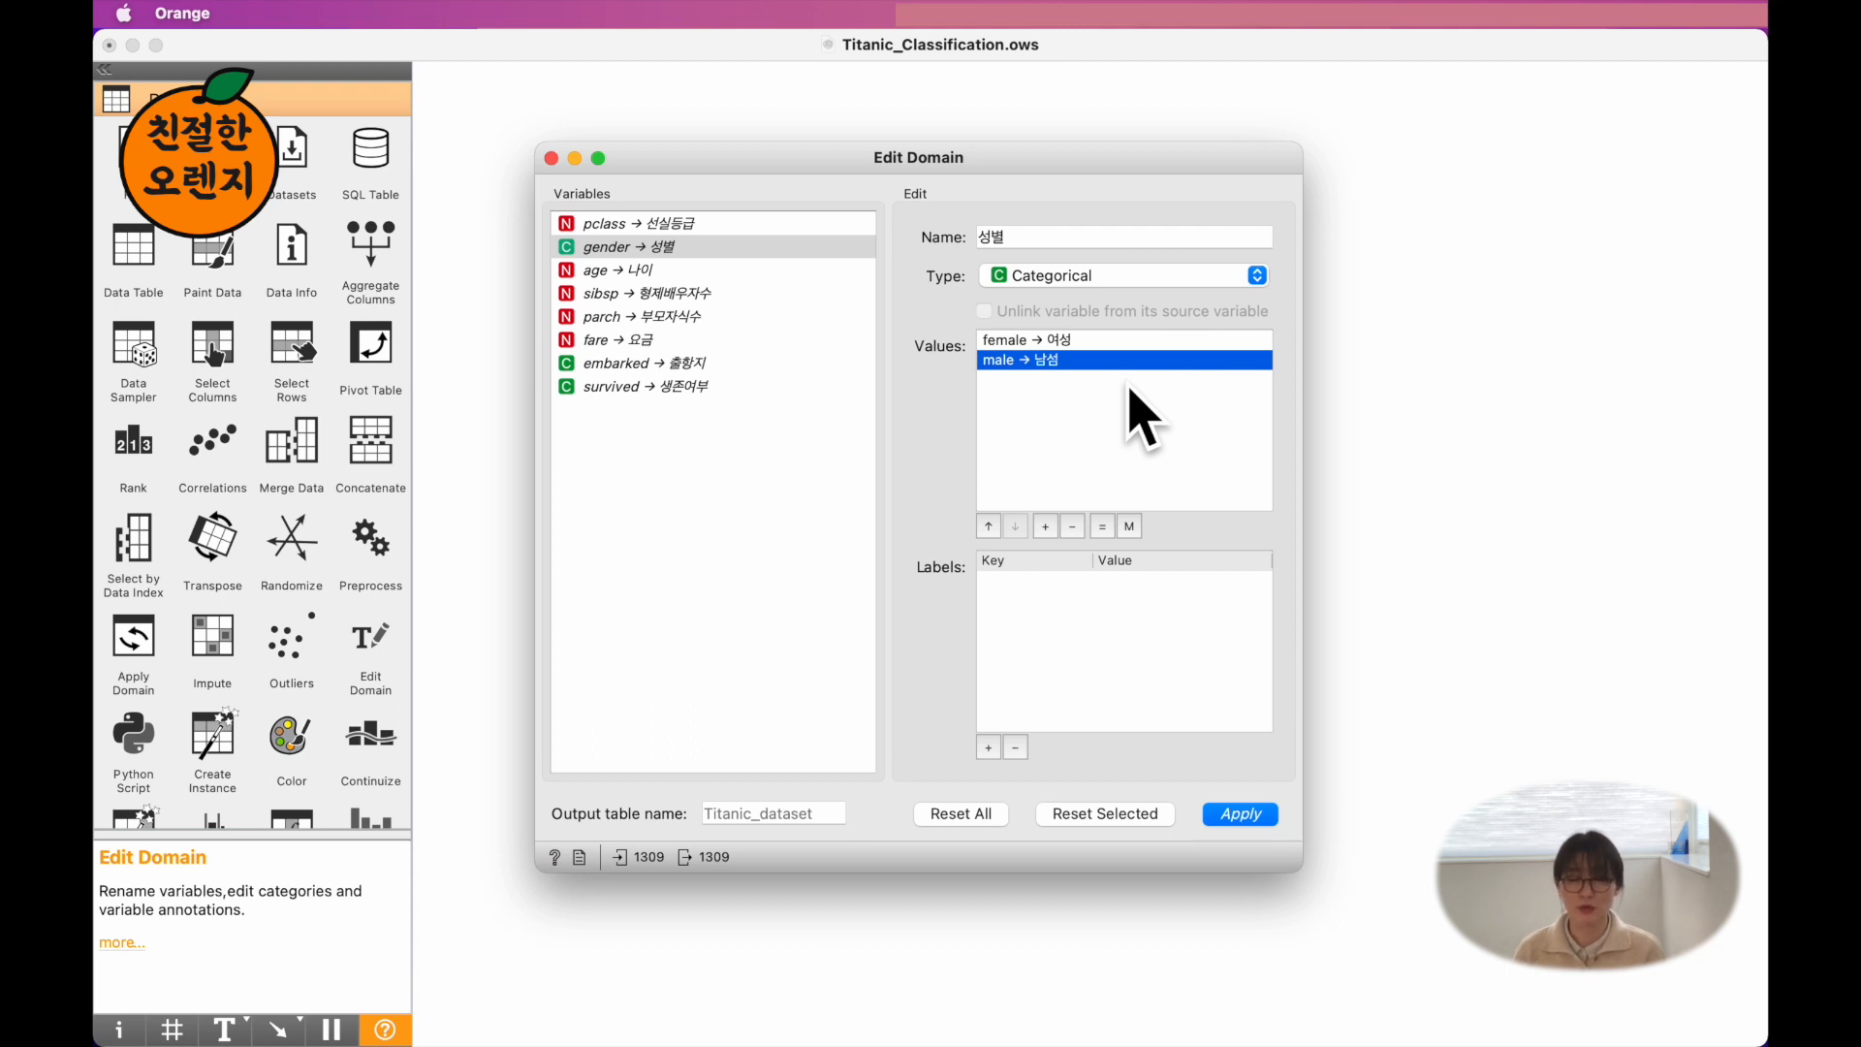
- Change the gender variable's category labels back to female and male
double_click(1075, 339)
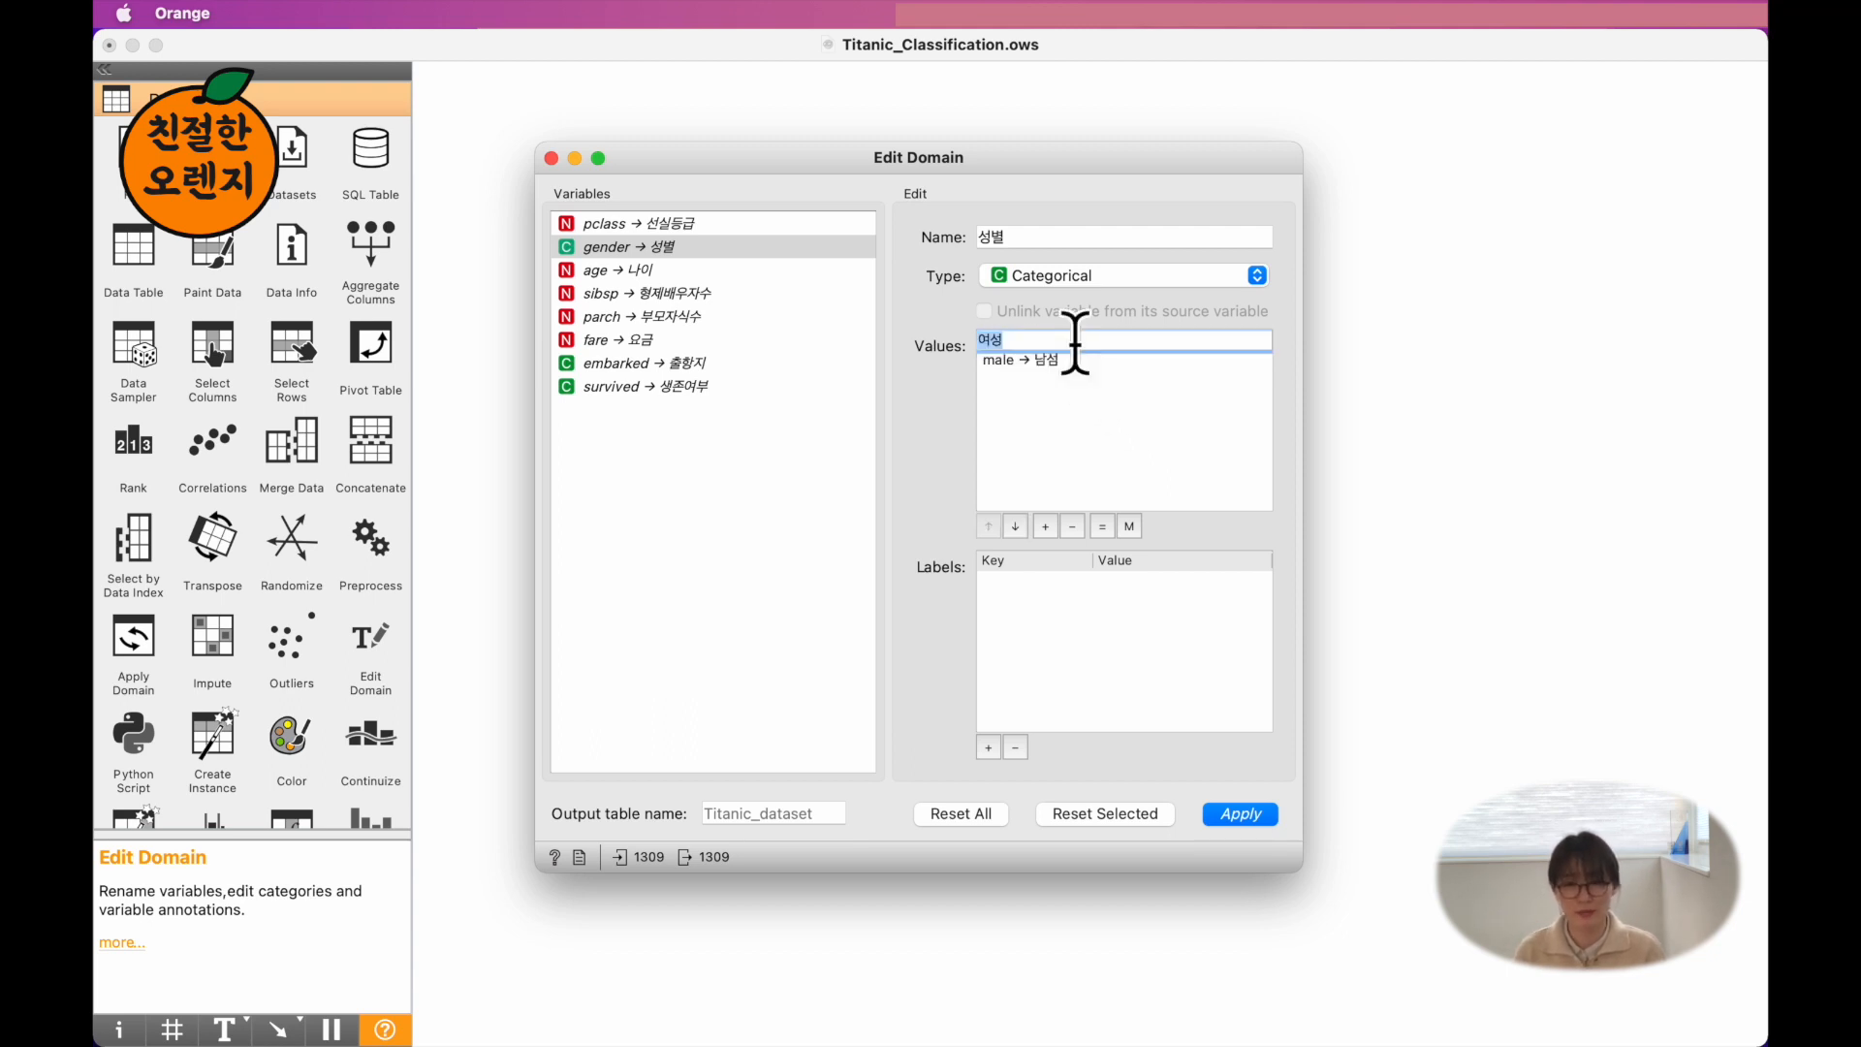
text(femal)
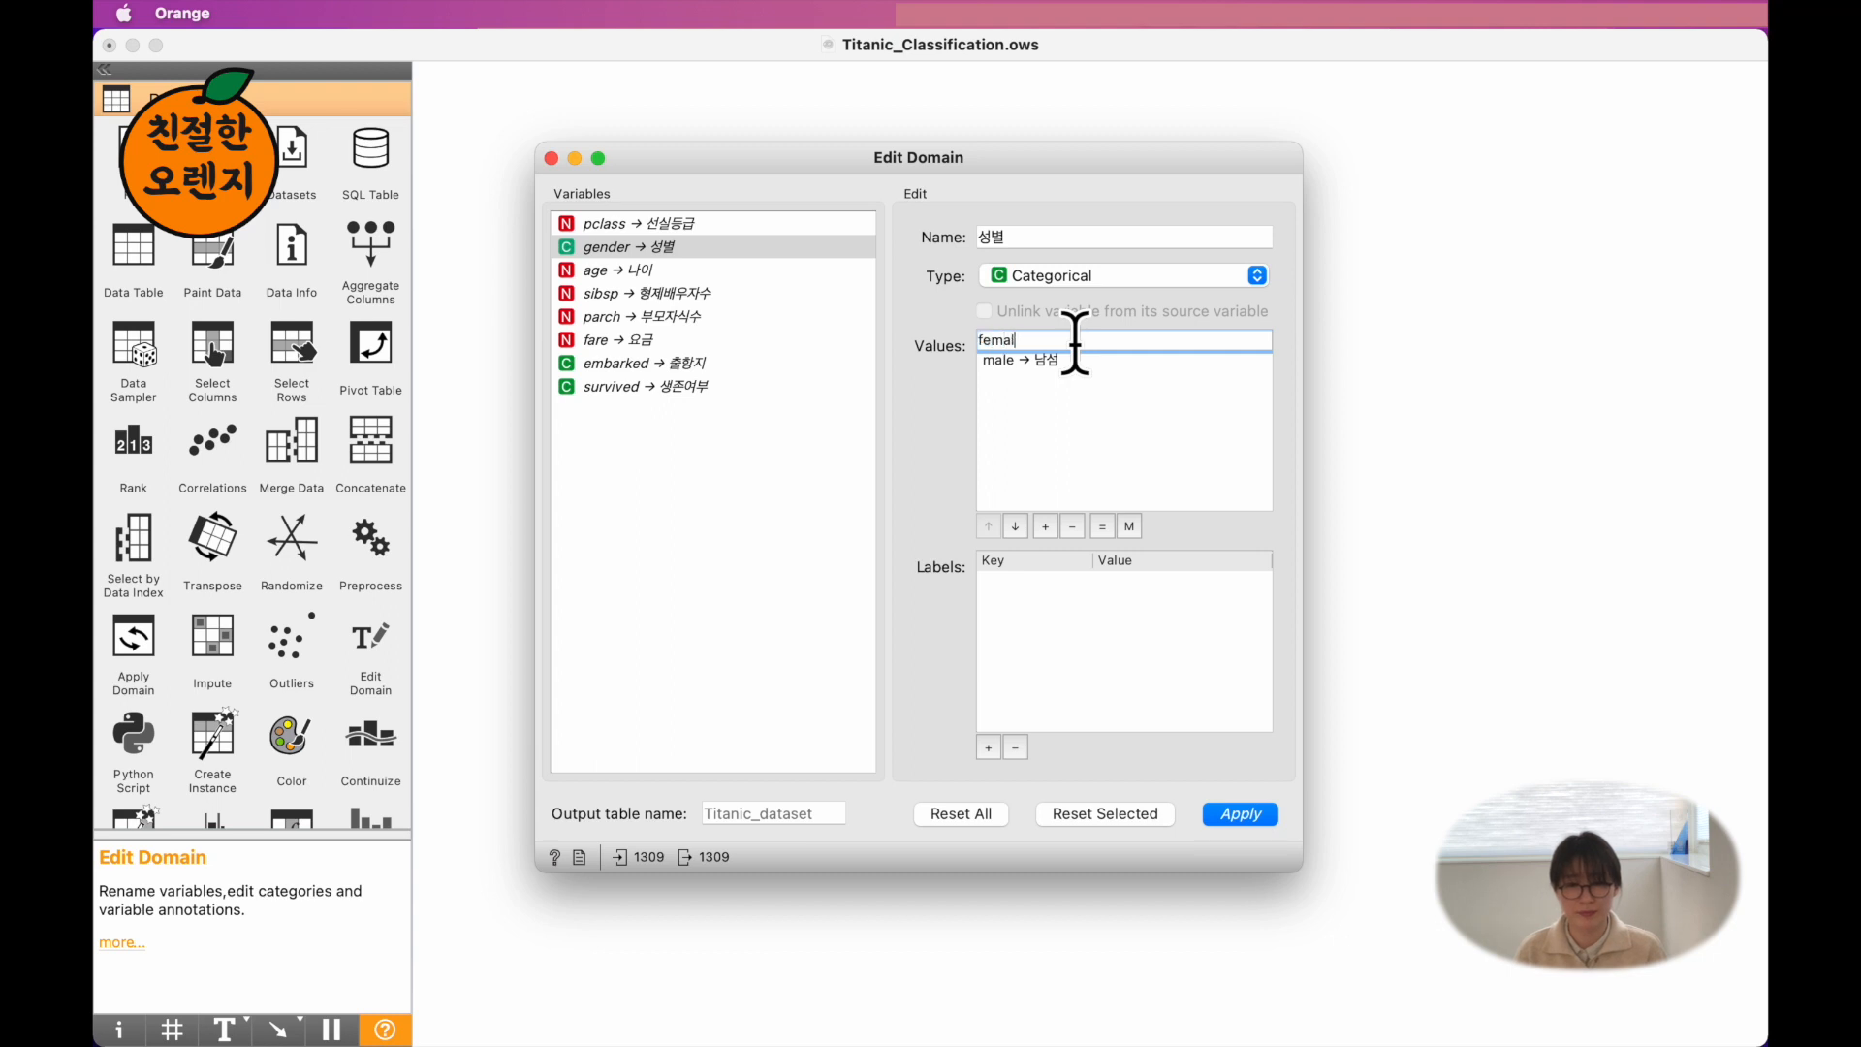
text(e)
key(Return)
double_click(1061, 361)
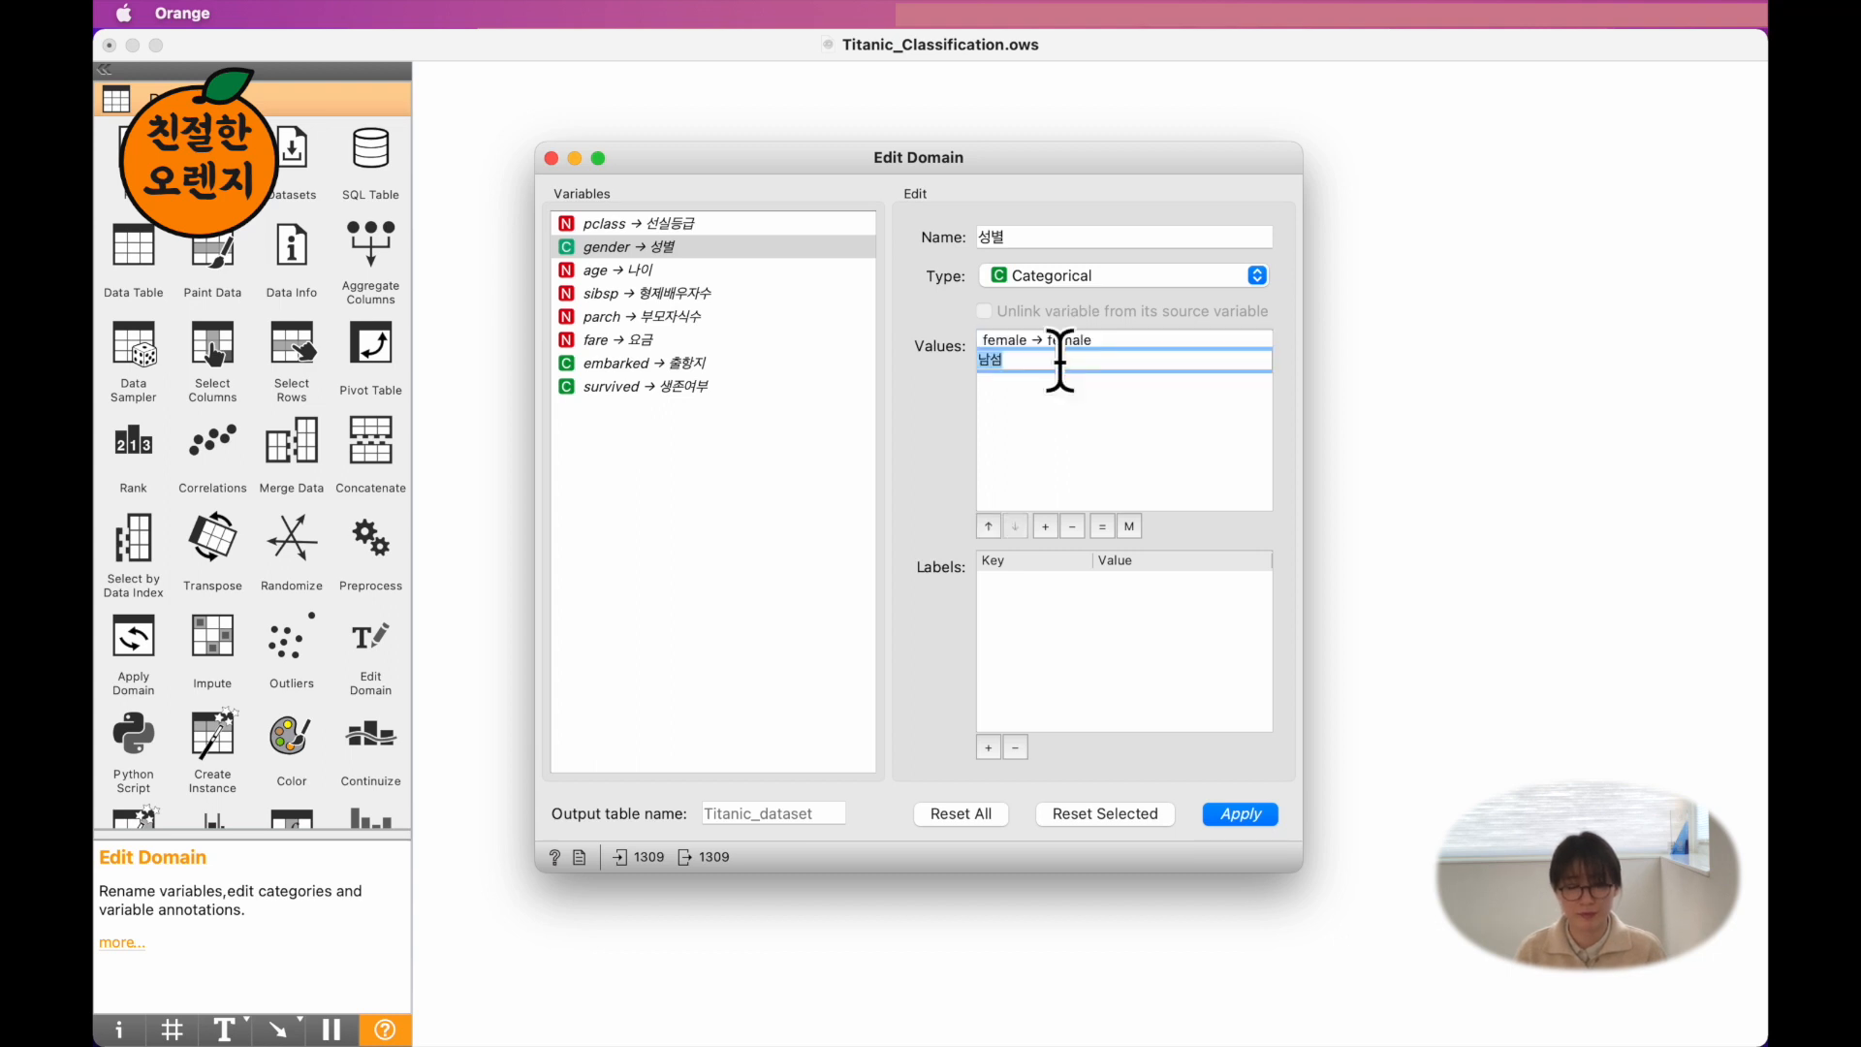
key(Return)
click(1089, 436)
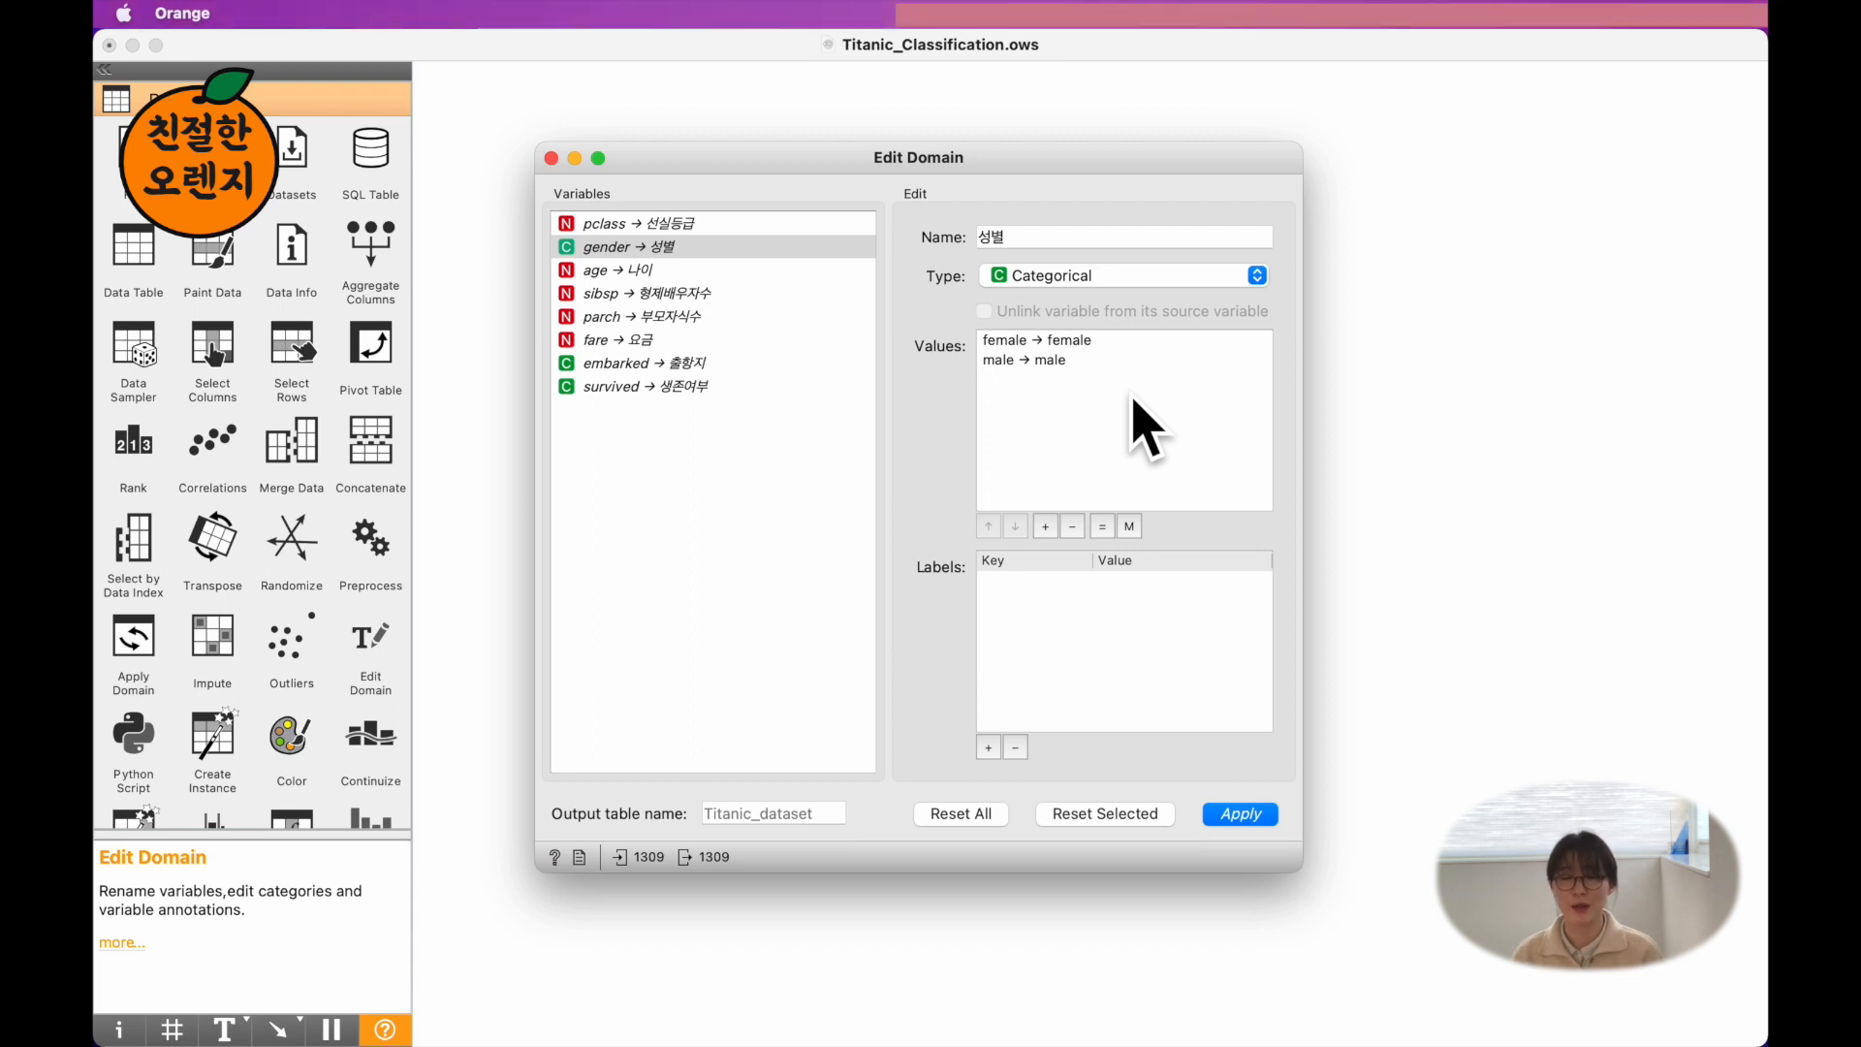
- Apply the domain edits and close the Edit Domain dialog
click(1244, 816)
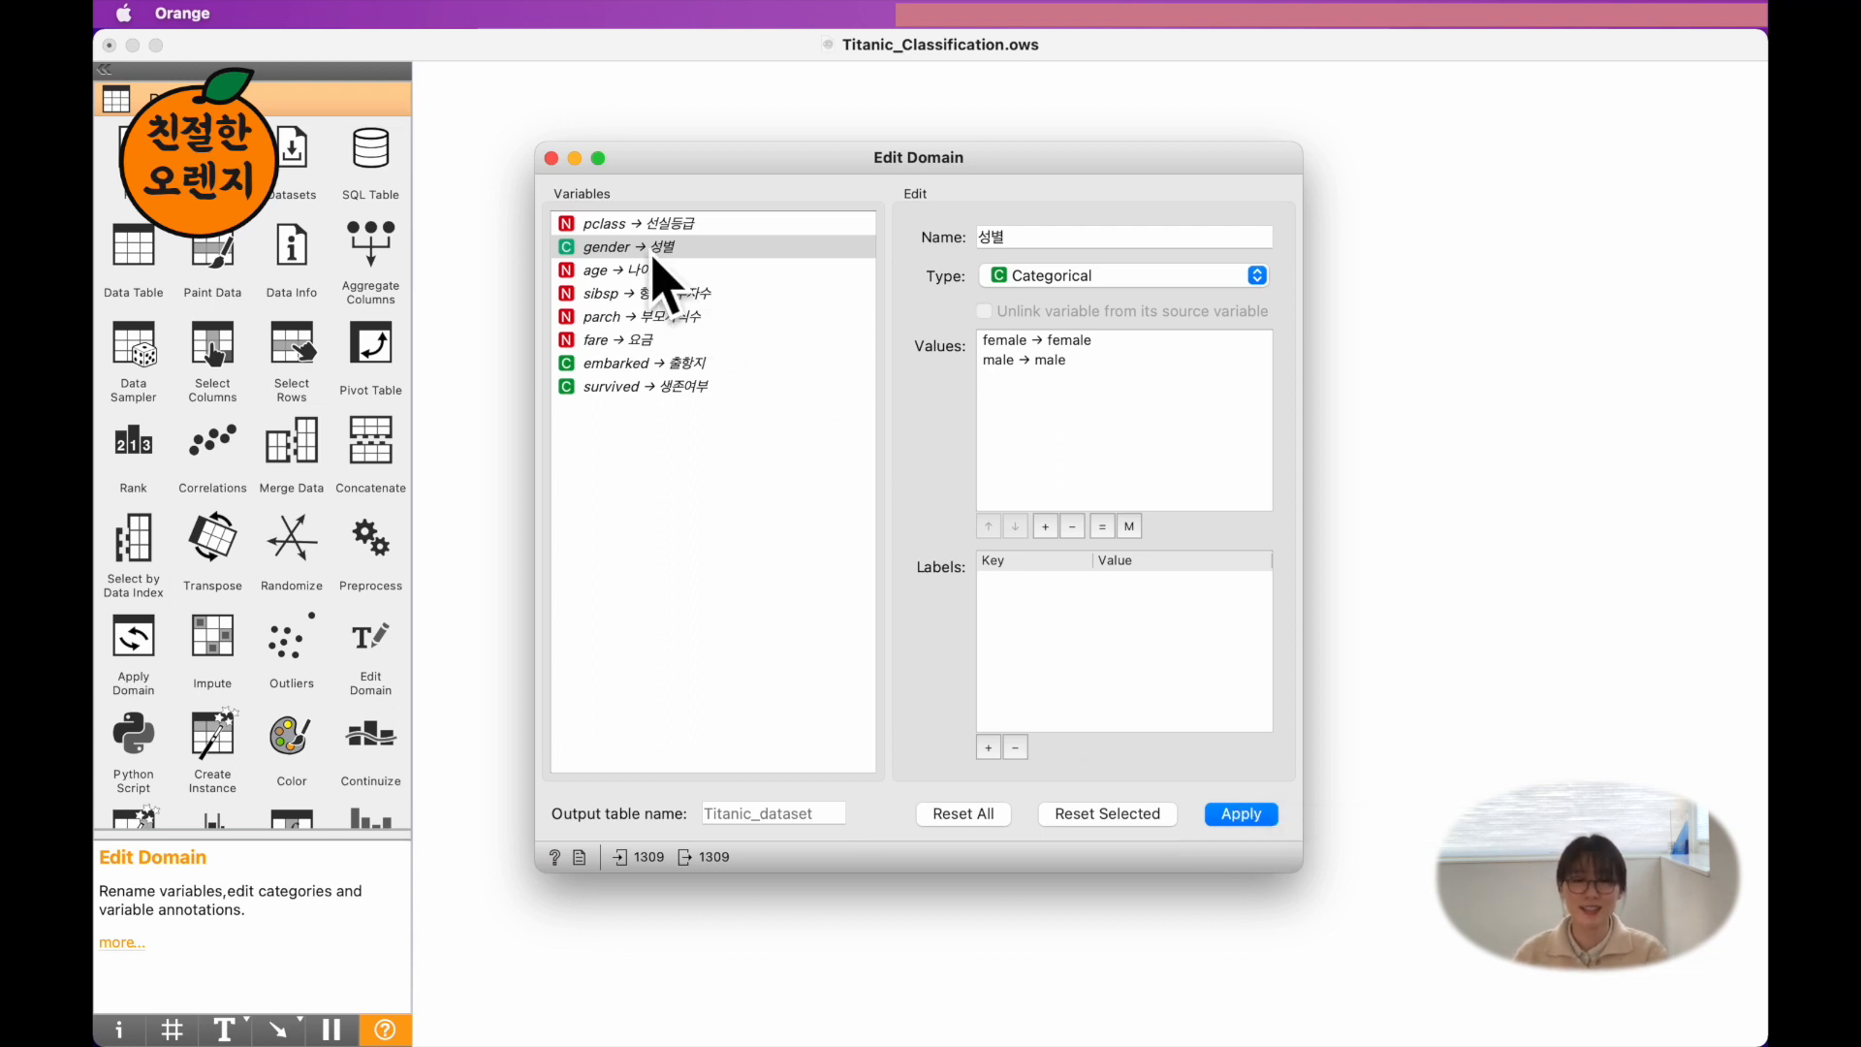
click(552, 158)
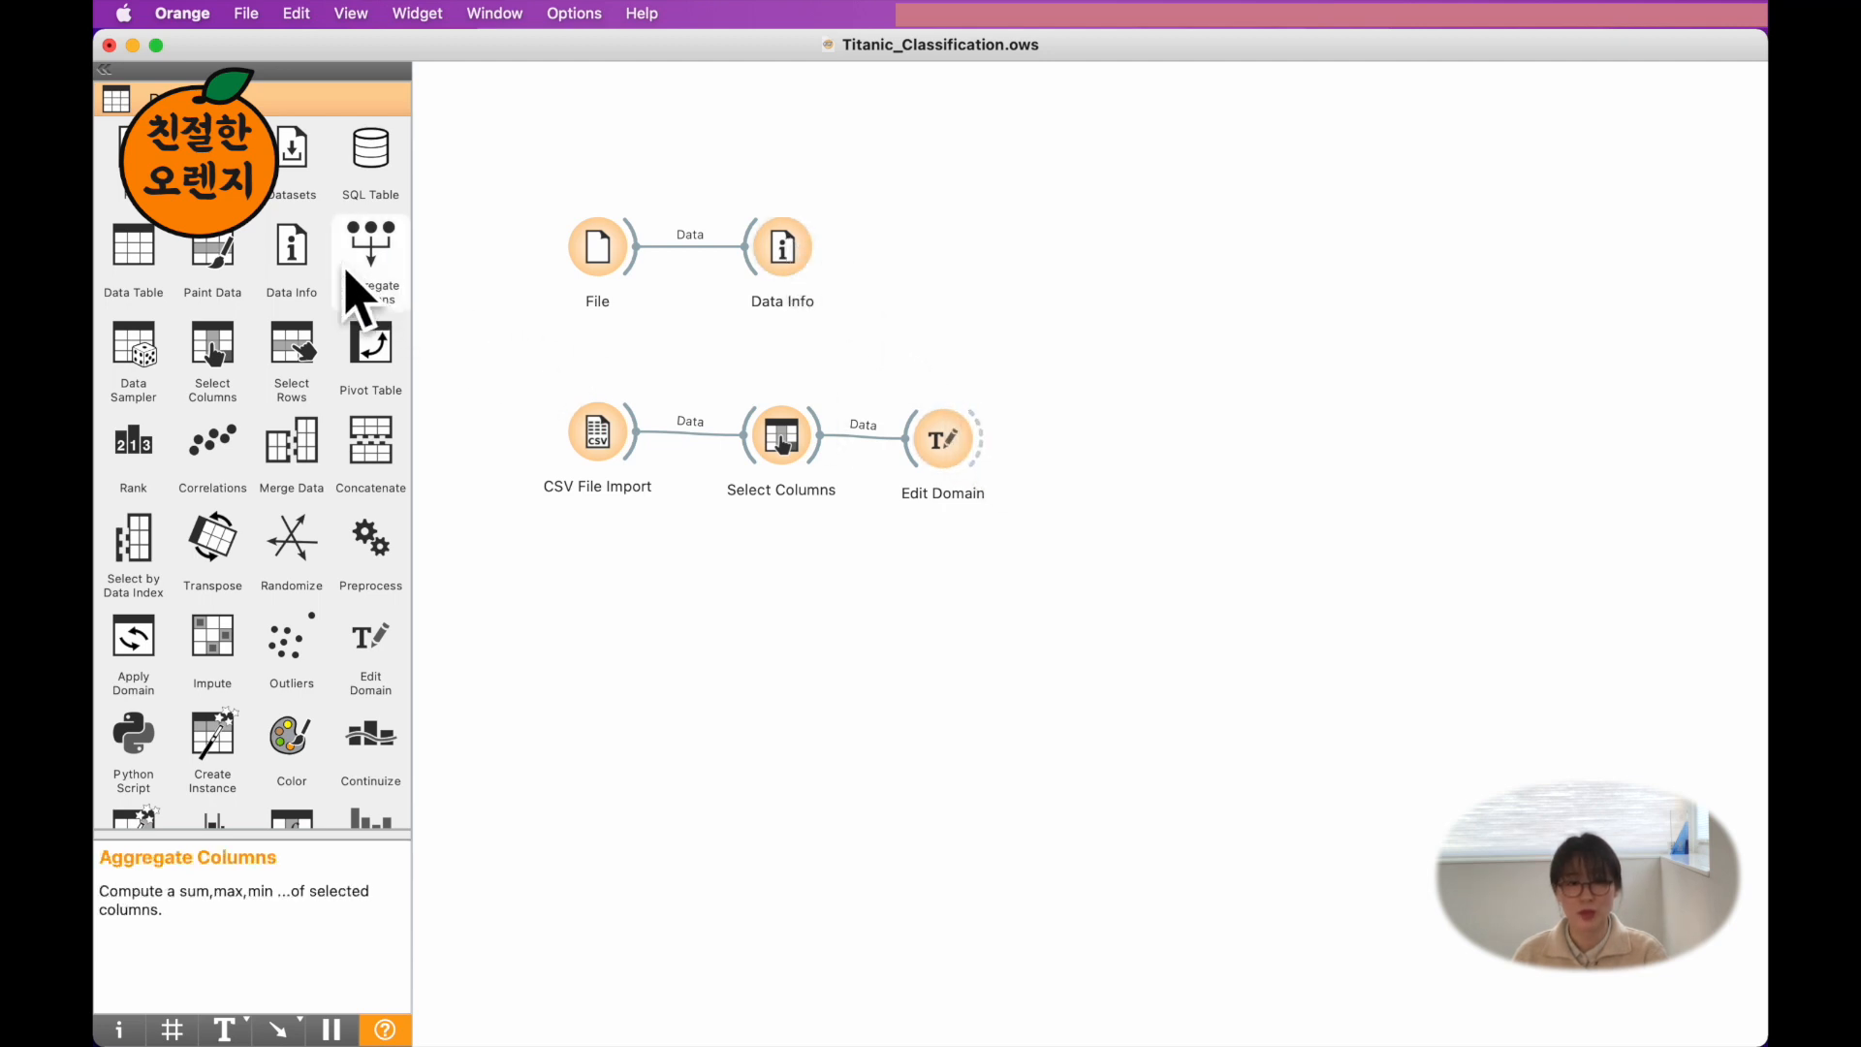
drag(302, 248, 1060, 424)
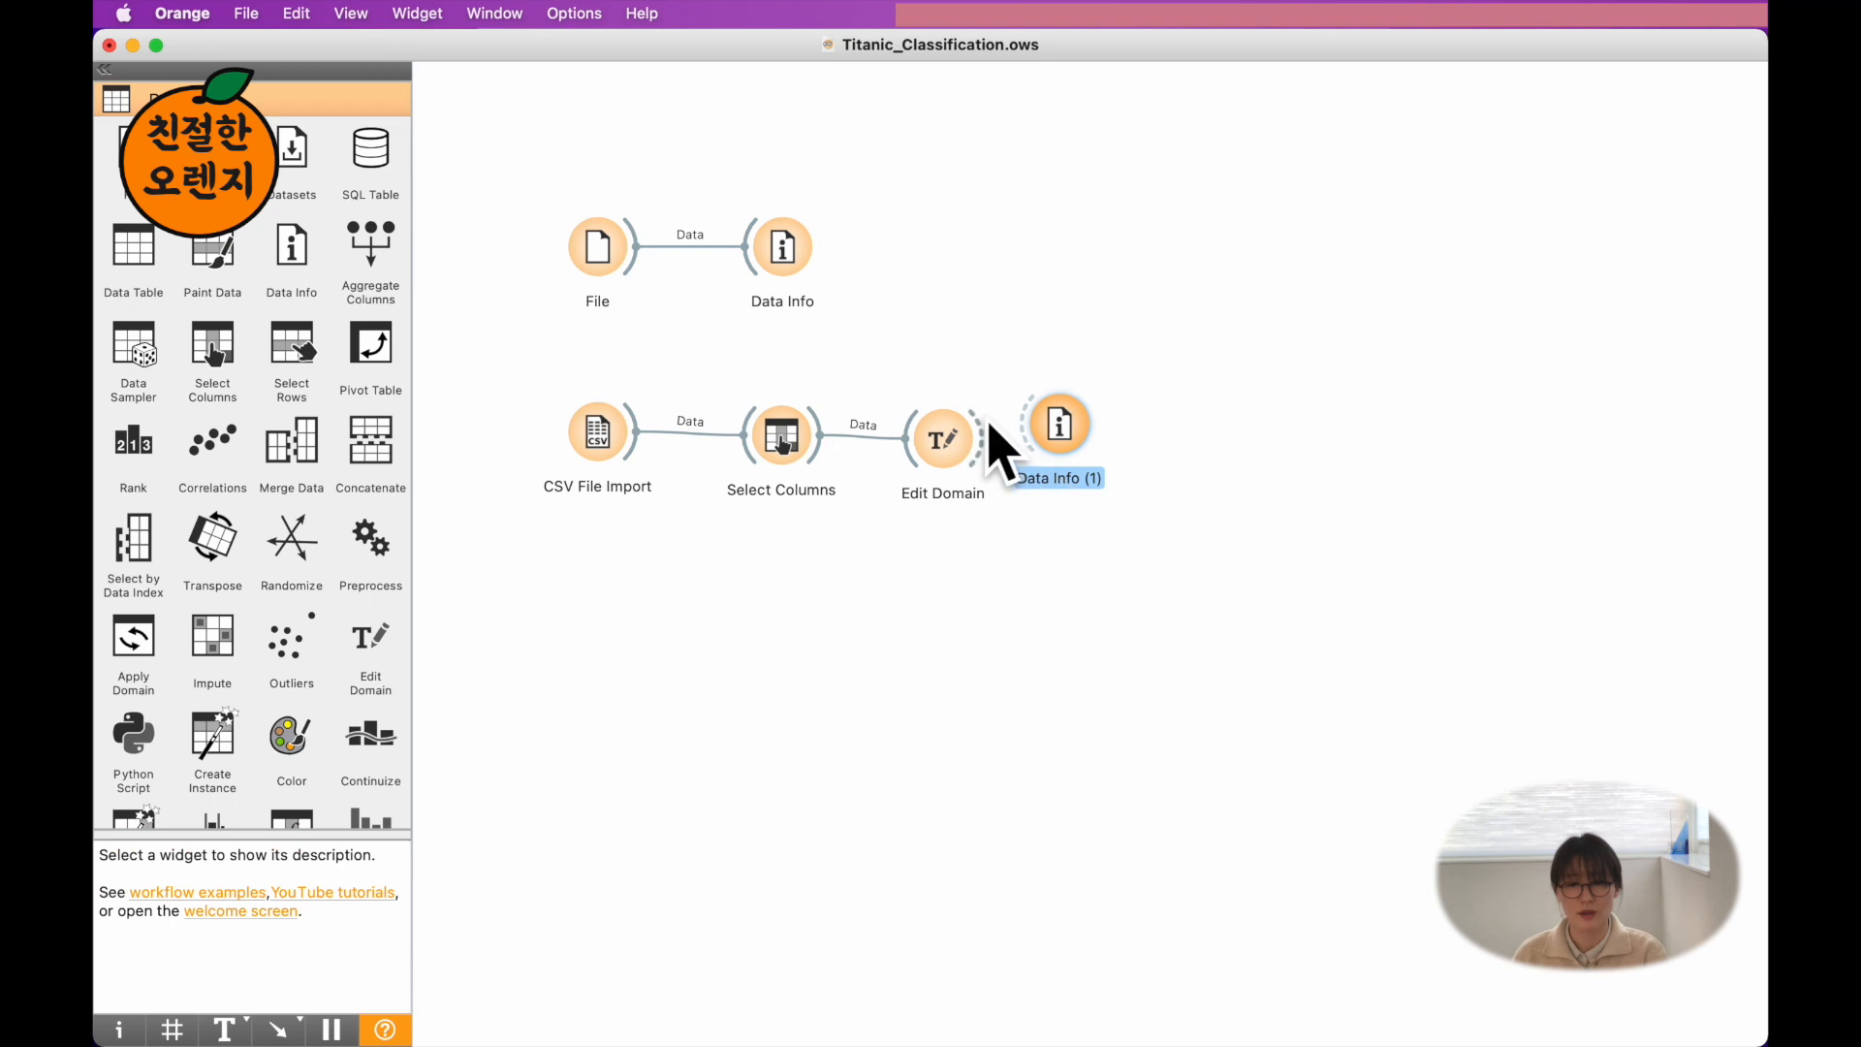
click(1060, 445)
key(Delete)
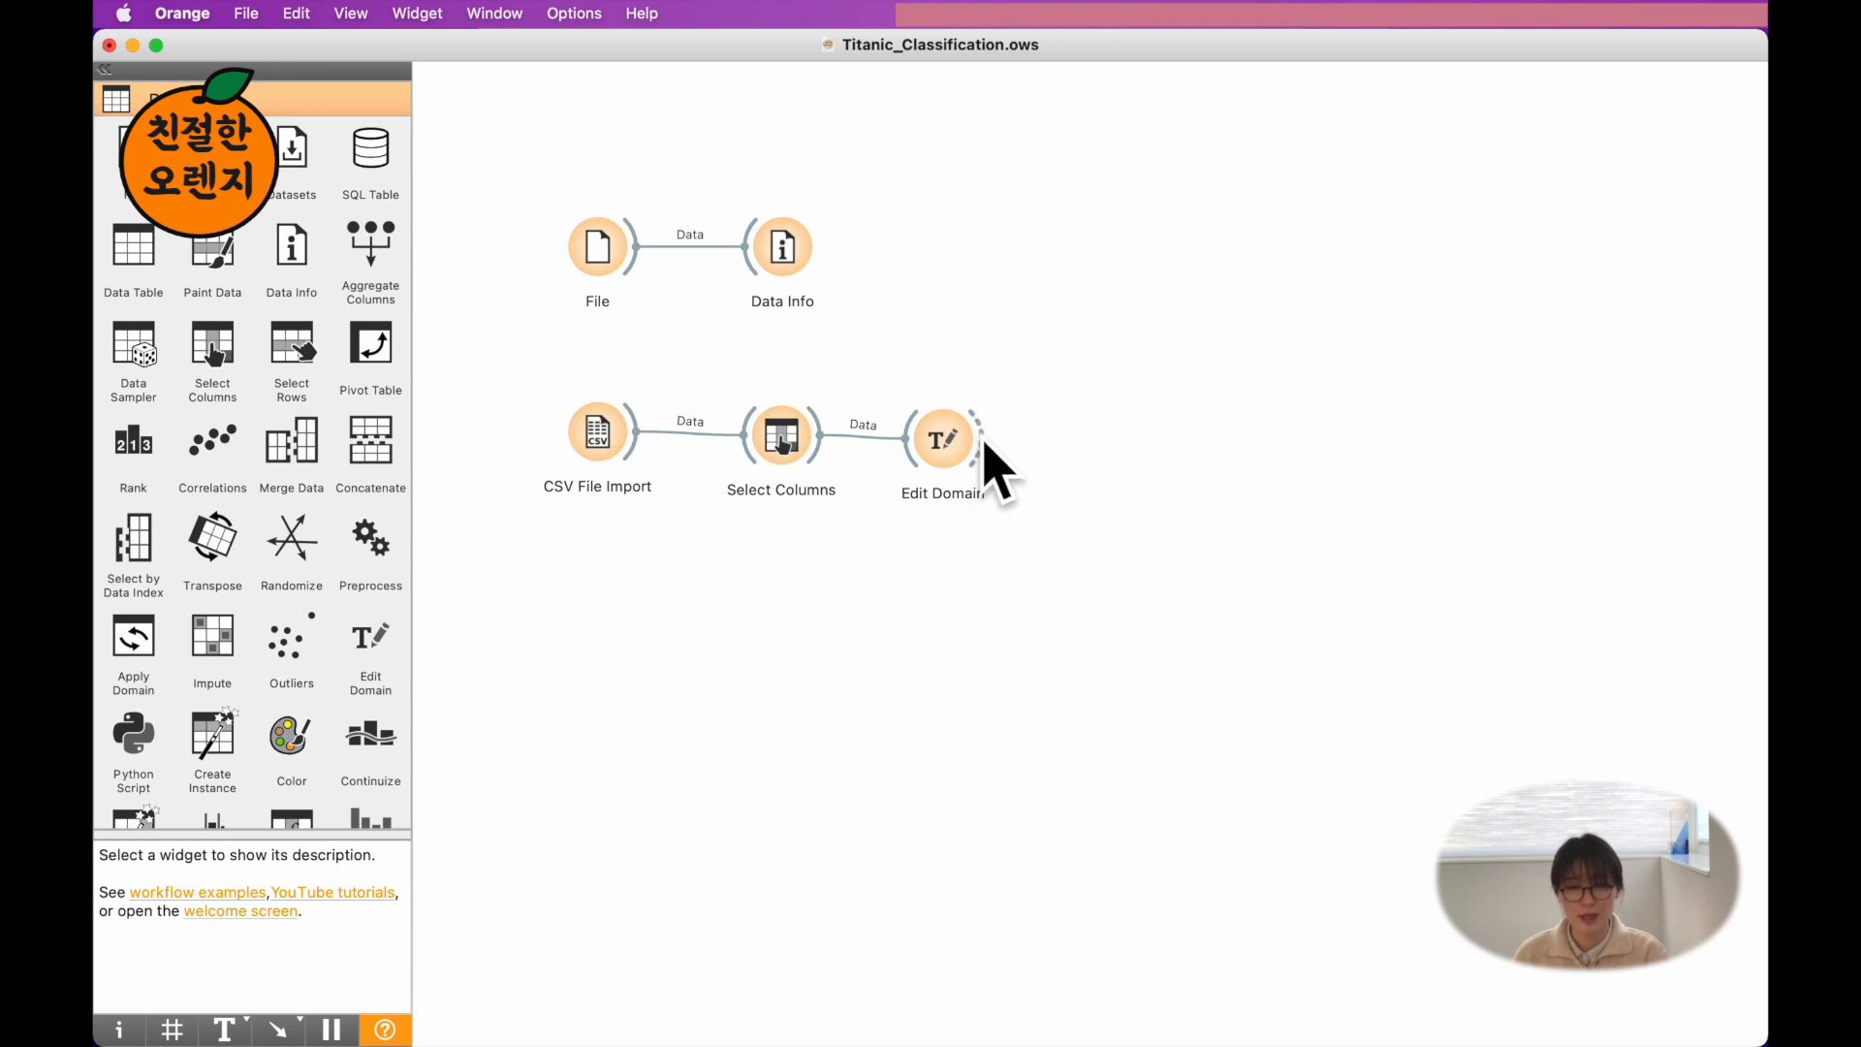
- Connect a new Data Info widget to the output of Edit Domain and check its dataset summary
drag(985, 442, 1076, 441)
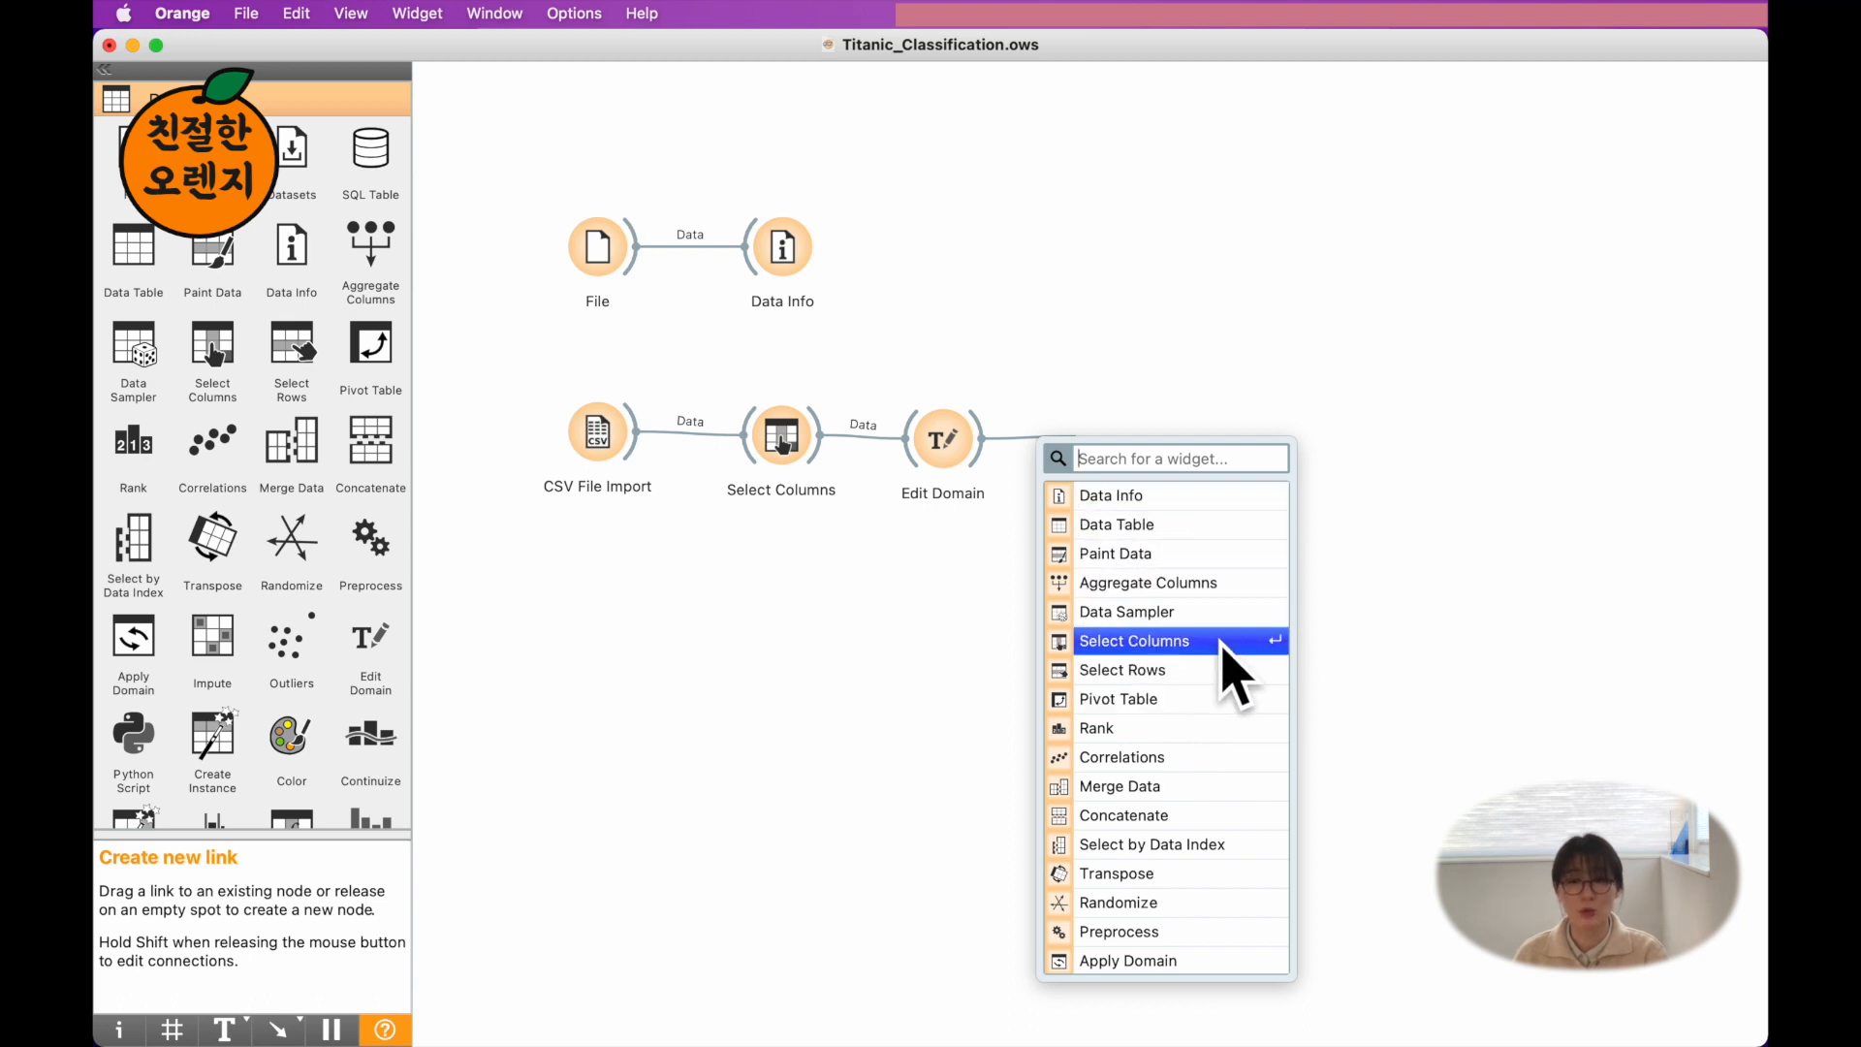
click(1111, 500)
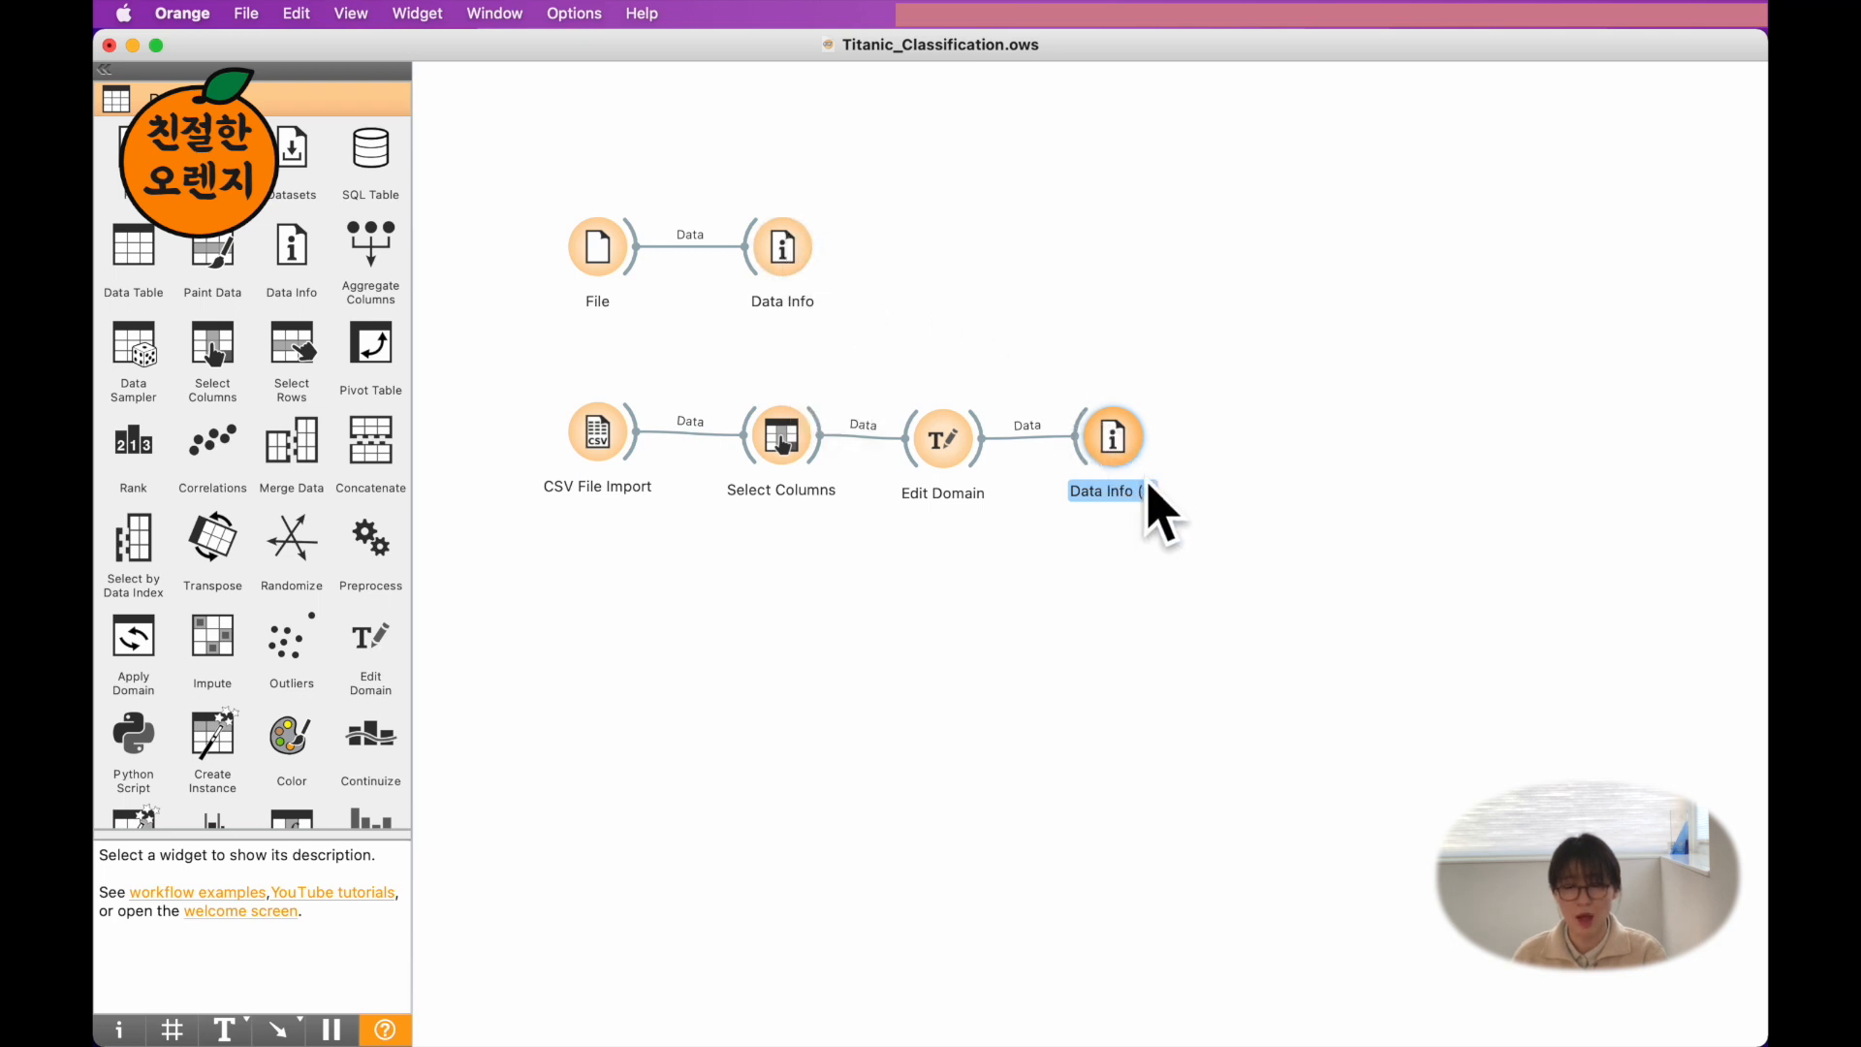
double_click(1120, 441)
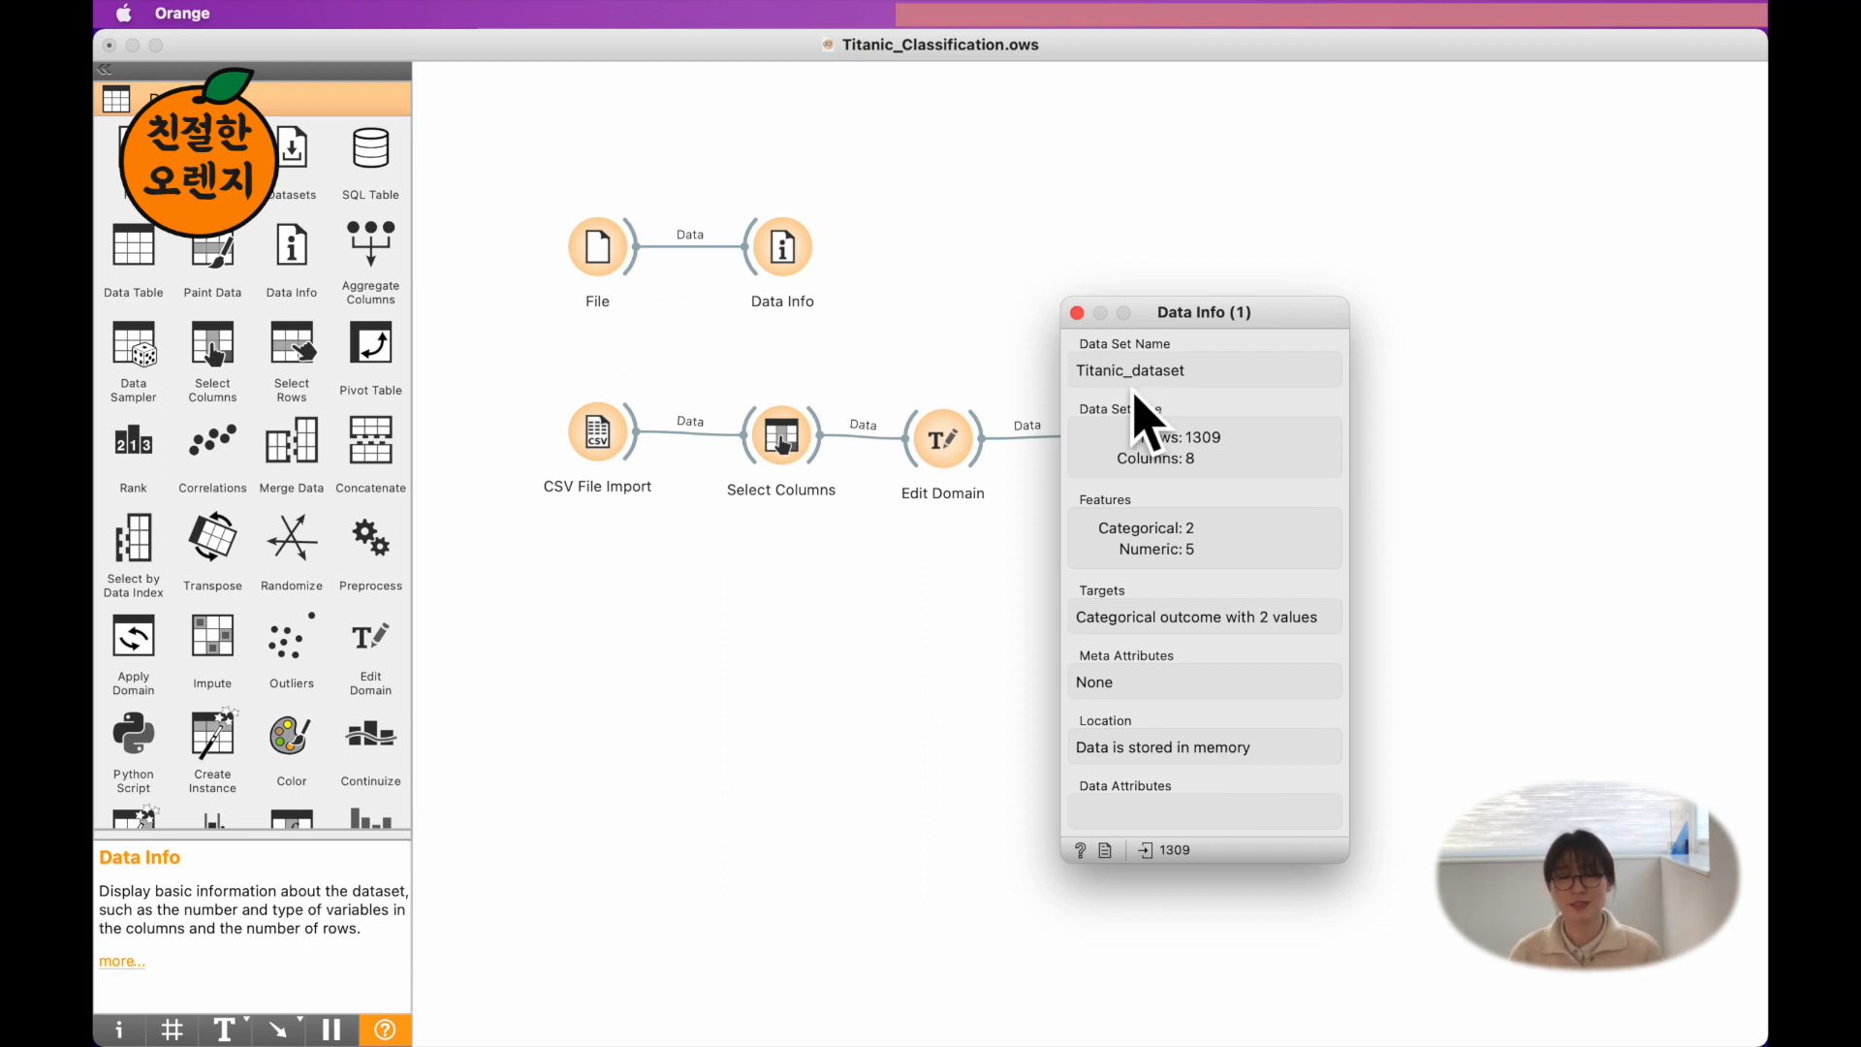
click(1076, 312)
- Save the Titanic classification workflow
click(247, 13)
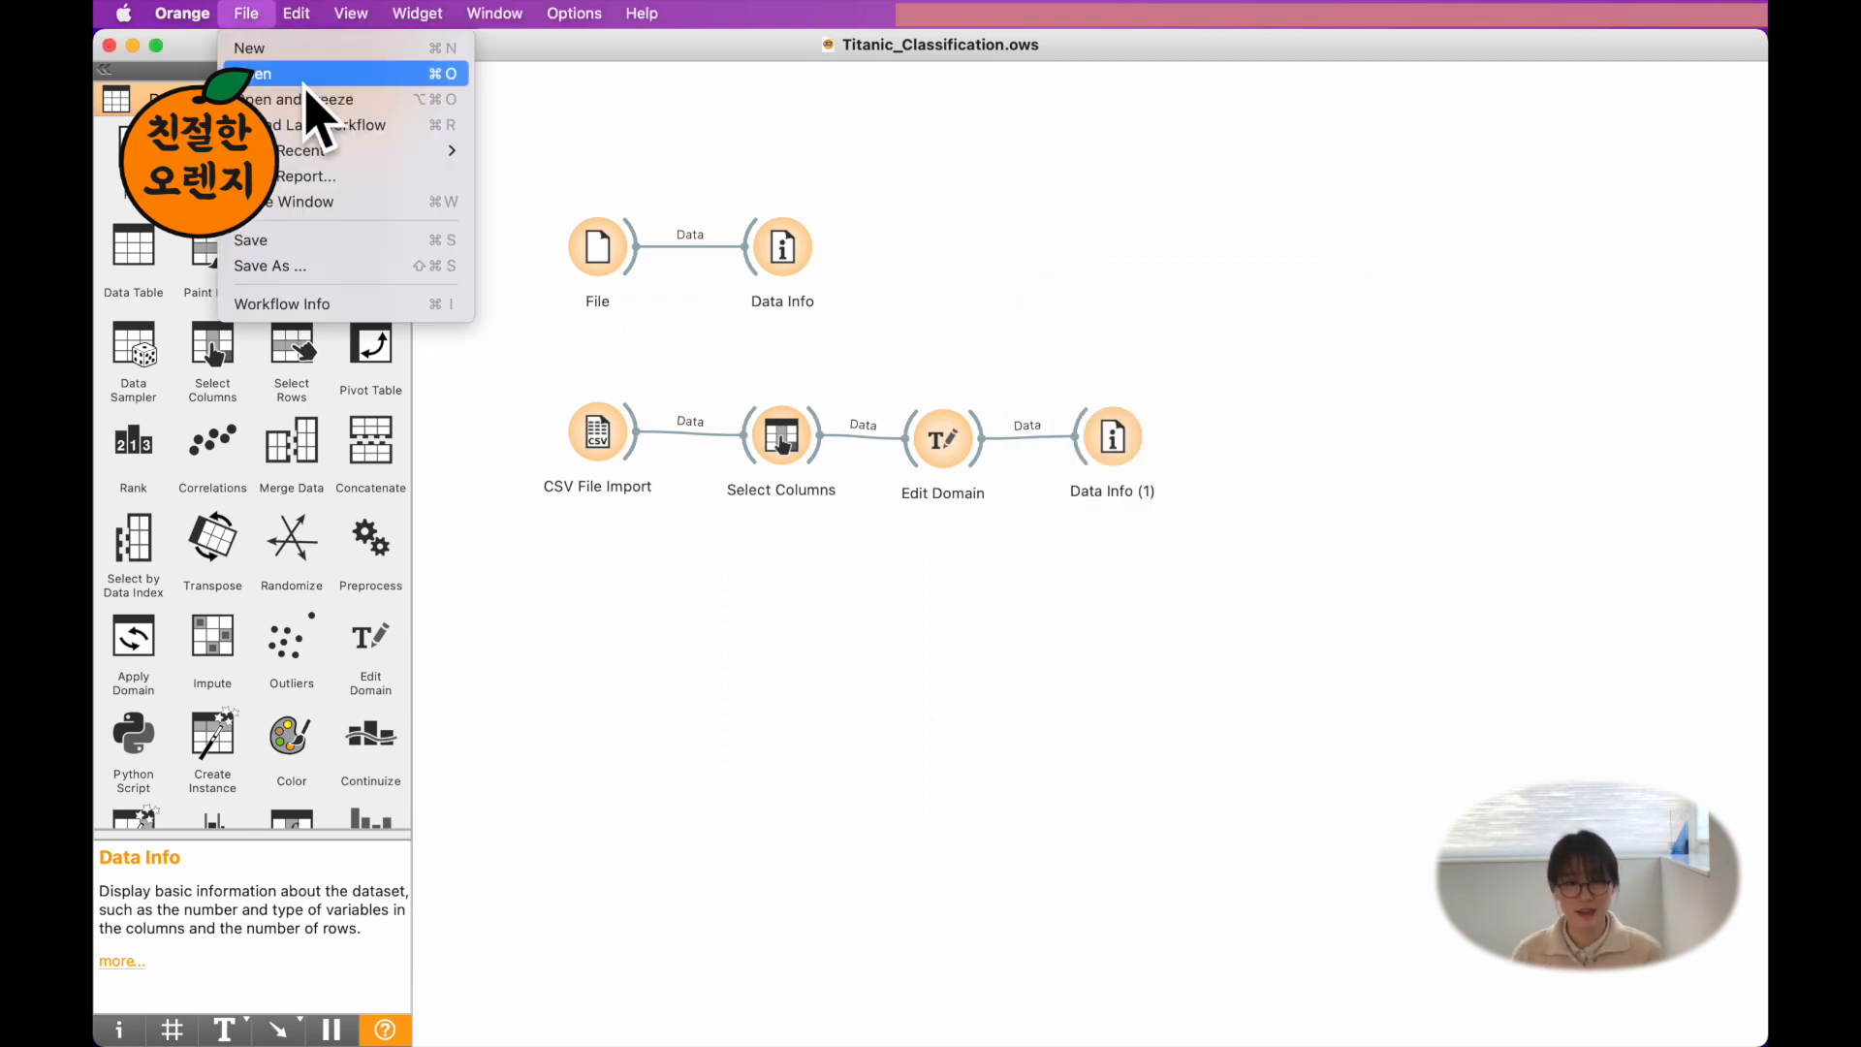
click(349, 241)
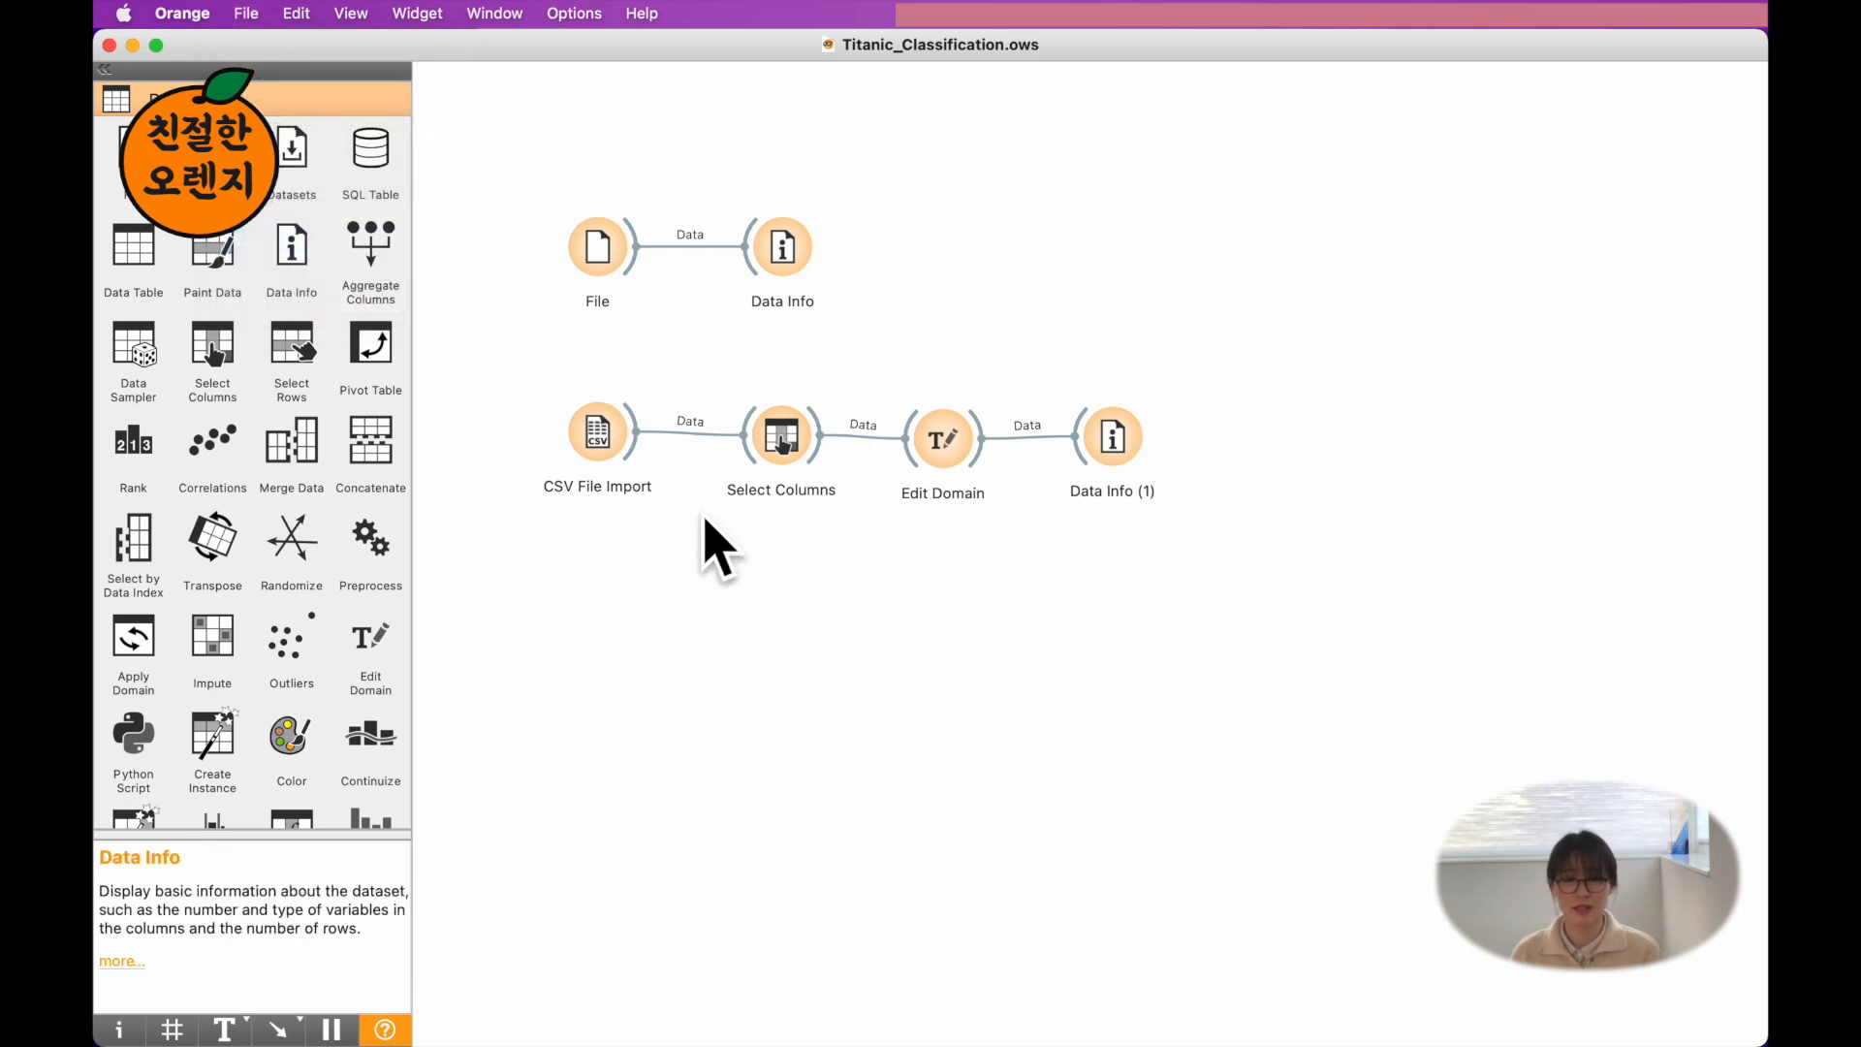